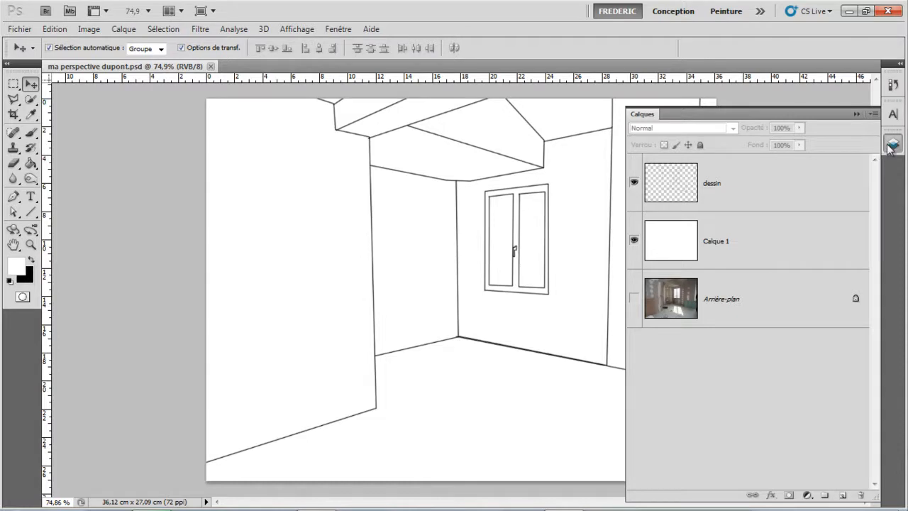
pyautogui.click(893, 144)
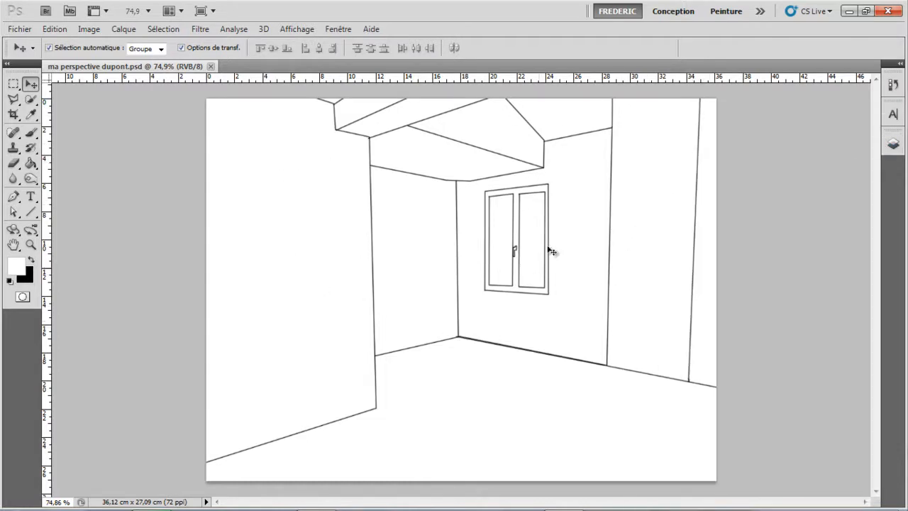
pyautogui.click(892, 146)
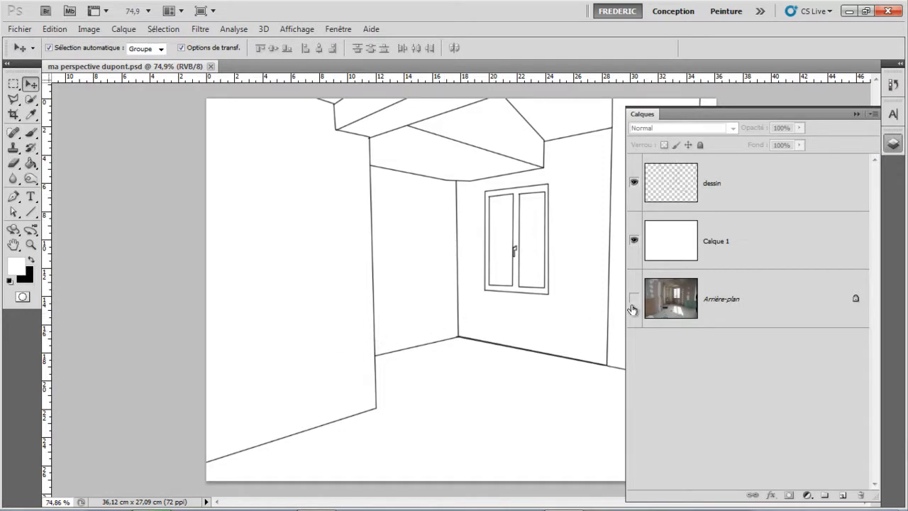
pyautogui.click(741, 249)
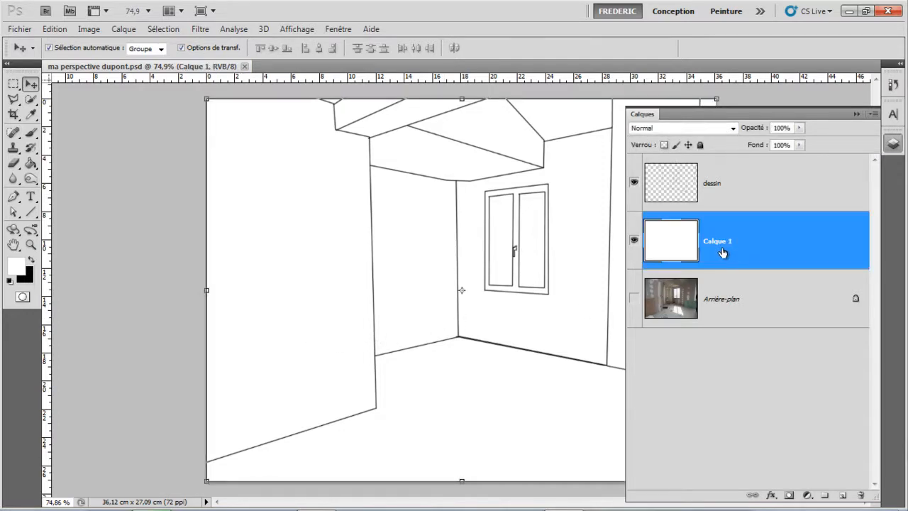
pyautogui.click(733, 207)
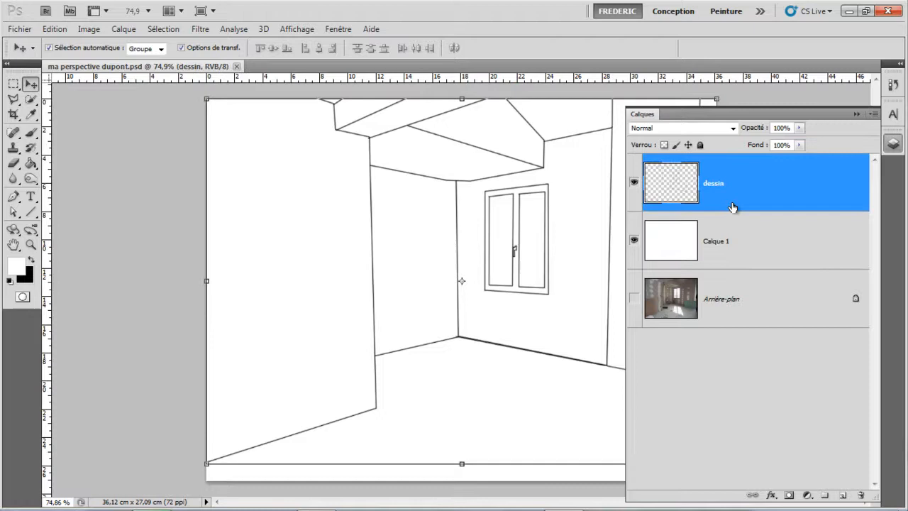
pyautogui.click(729, 242)
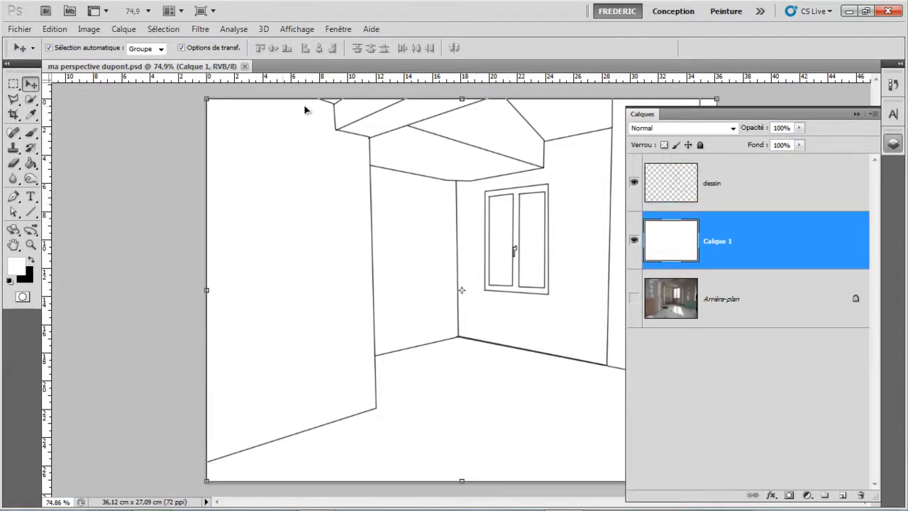
# - Select the large left wall's outline from the dessin layer with the Magic Wand, and add a new layer above Calque 1
pyautogui.click(712, 206)
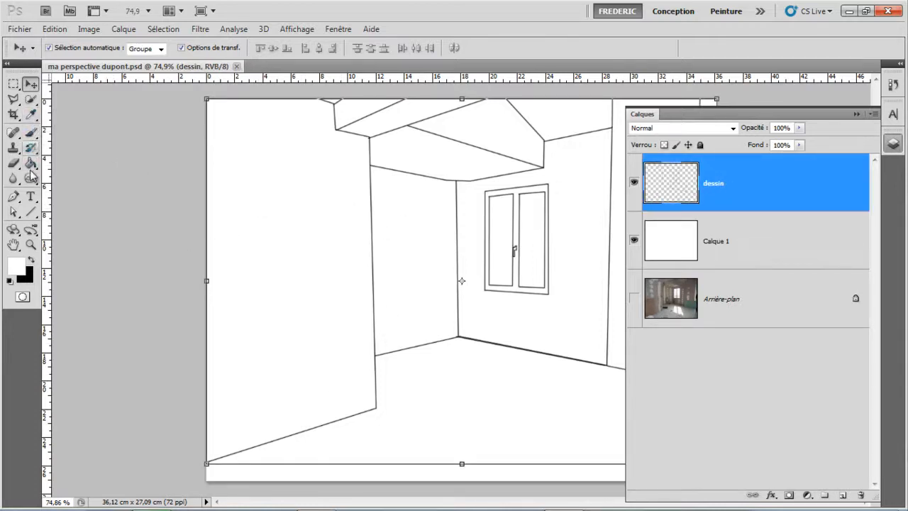
pyautogui.moveTo(30, 99); pyautogui.dragTo(71, 113)
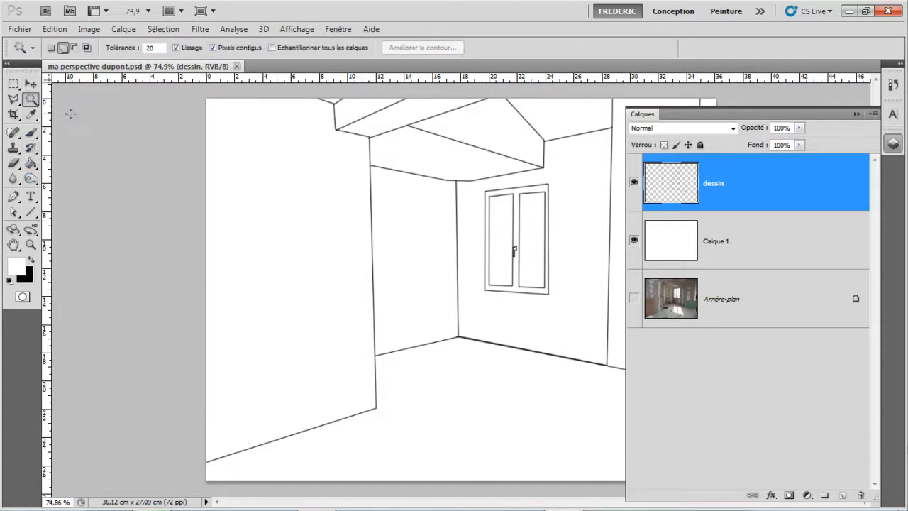
pyautogui.click(633, 182)
pyautogui.click(254, 180)
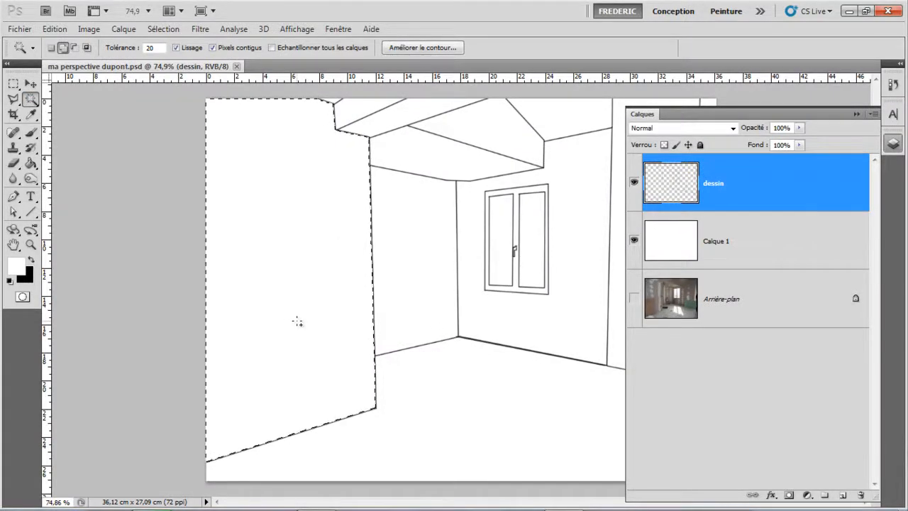
pyautogui.click(753, 245)
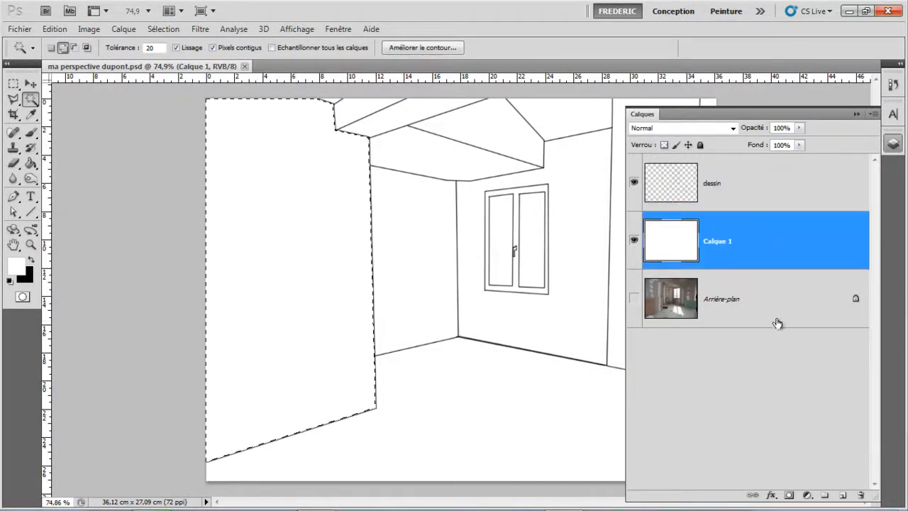
pyautogui.click(842, 495)
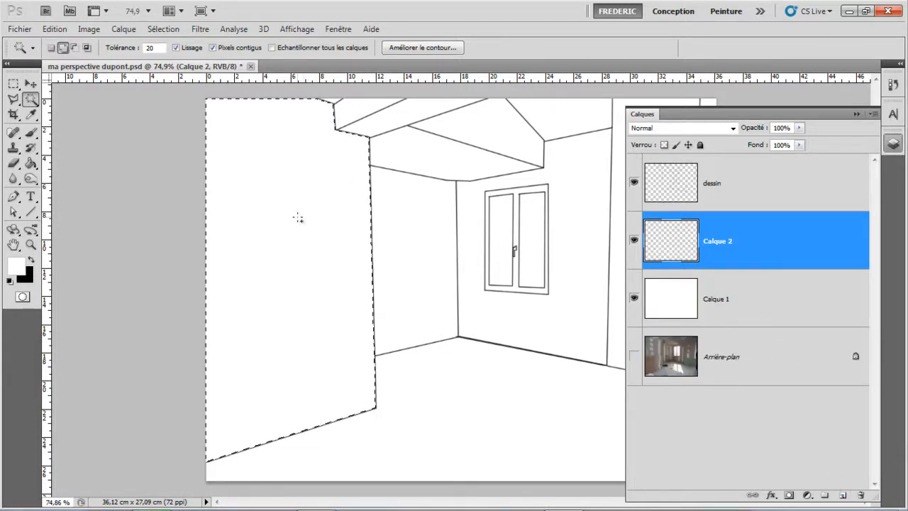
# - Set the foreground colour to the light blue PANTONE 284 C from the PANTONE solid coated library
pyautogui.press('i')
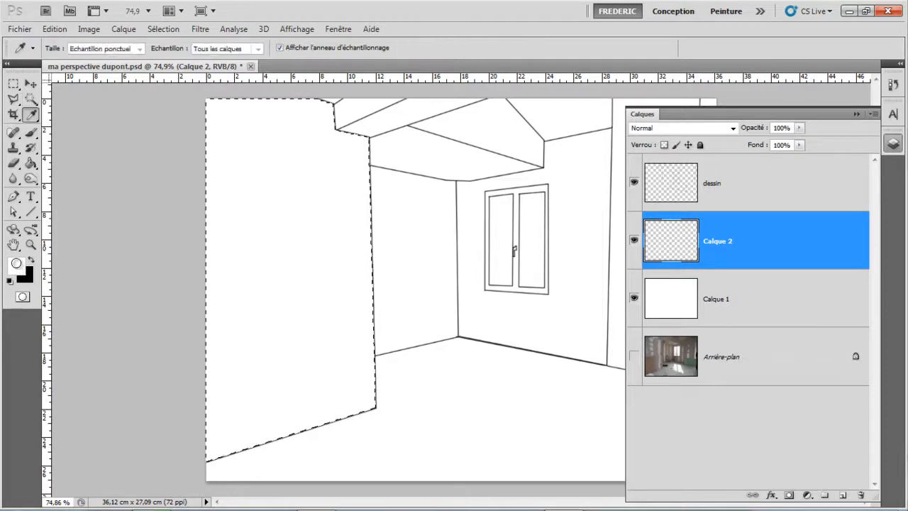
pyautogui.click(16, 264)
pyautogui.moveTo(257, 320); pyautogui.dragTo(110, 211)
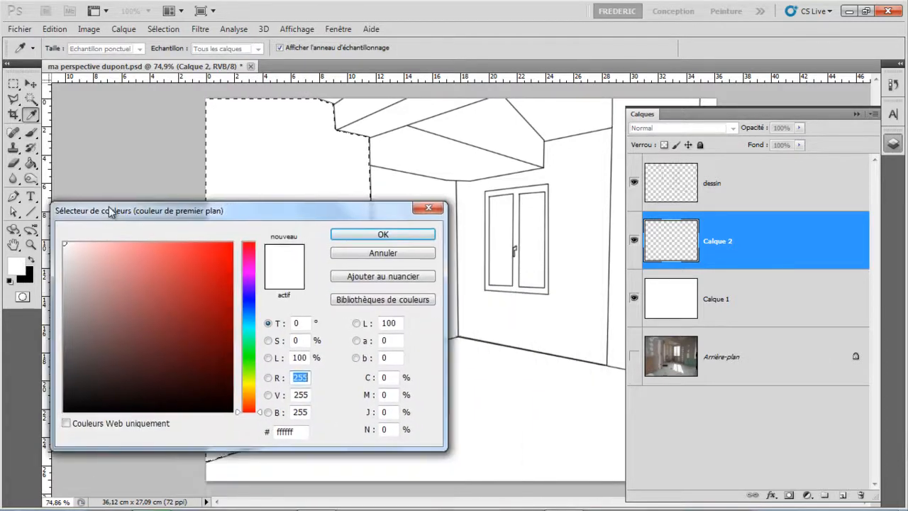
pyautogui.click(251, 282)
pyautogui.click(170, 254)
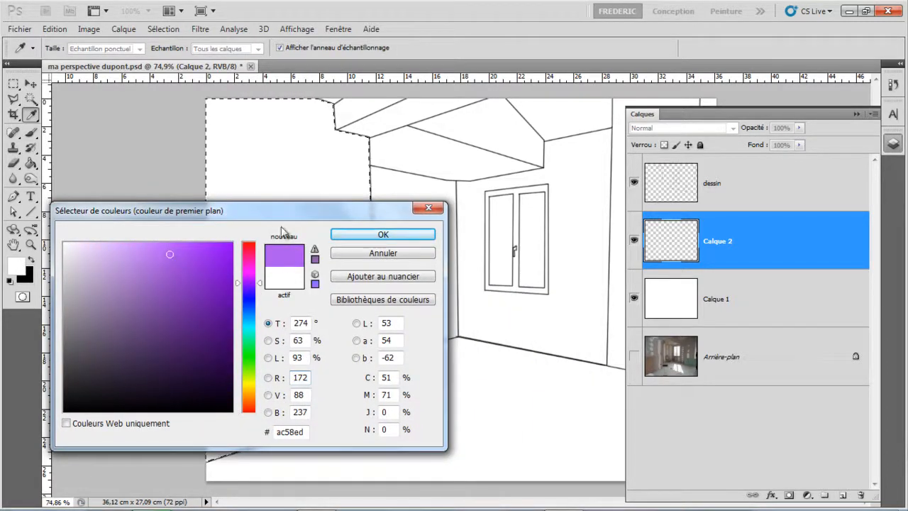
pyautogui.moveTo(282, 212); pyautogui.dragTo(349, 159)
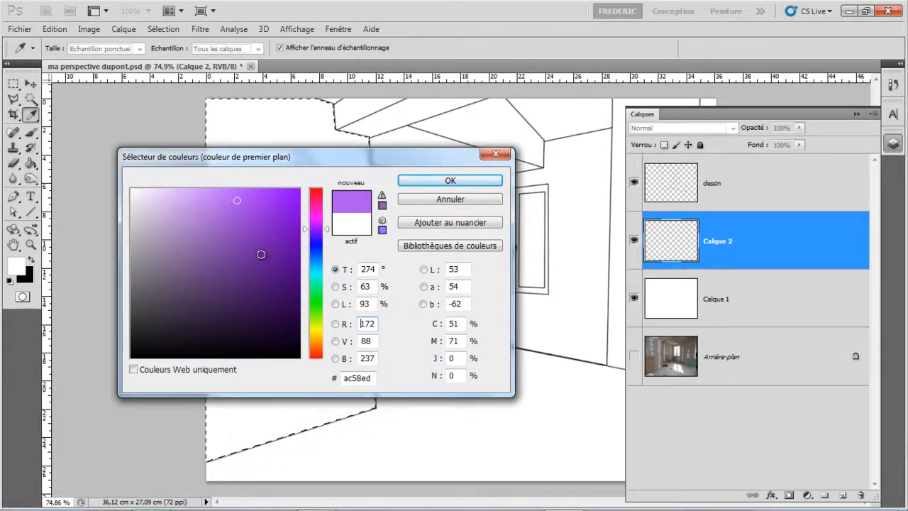
pyautogui.click(426, 246)
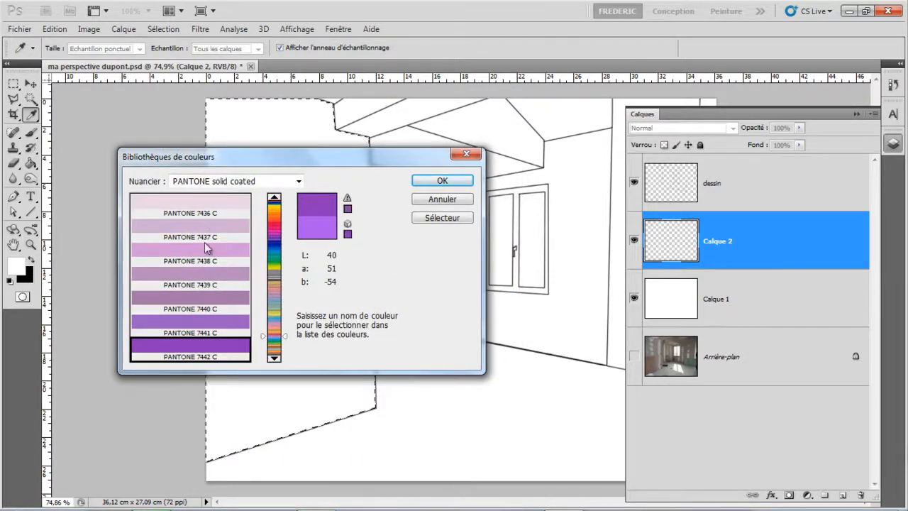
pyautogui.click(275, 254)
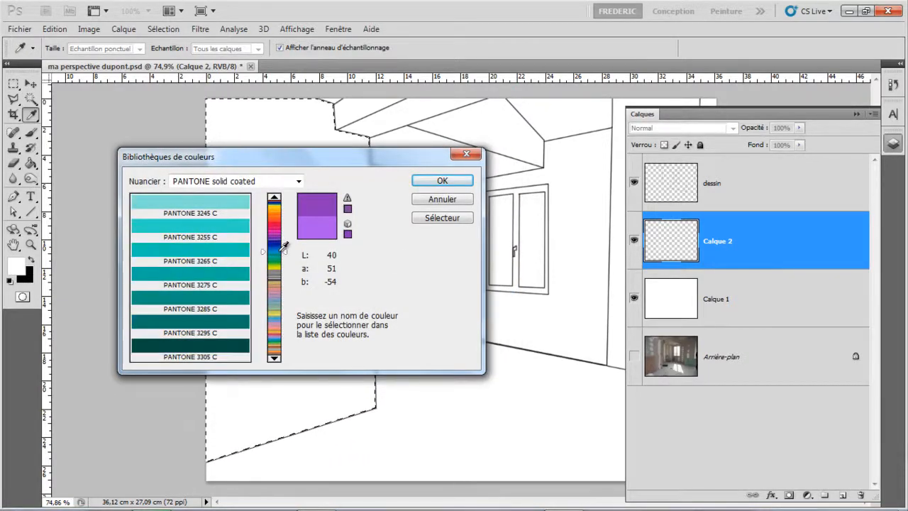
pyautogui.moveTo(284, 246); pyautogui.dragTo(284, 249)
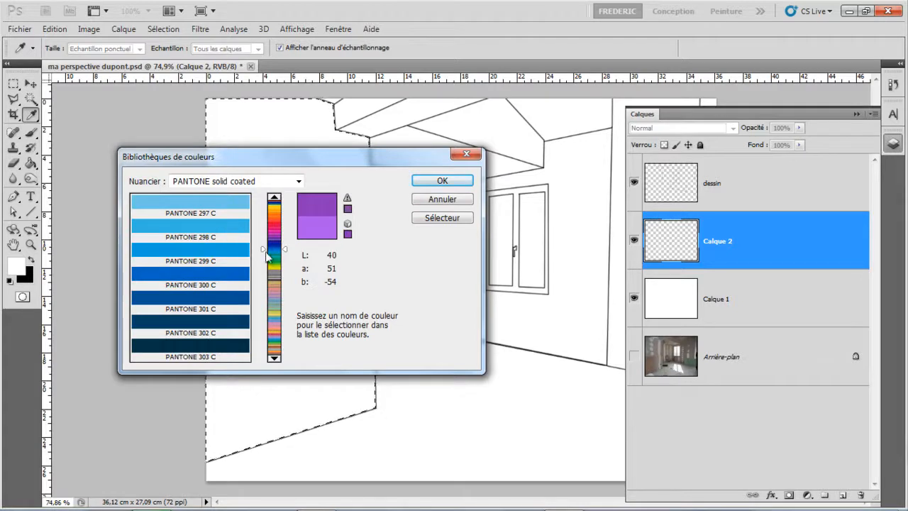
pyautogui.moveTo(281, 243); pyautogui.dragTo(280, 240)
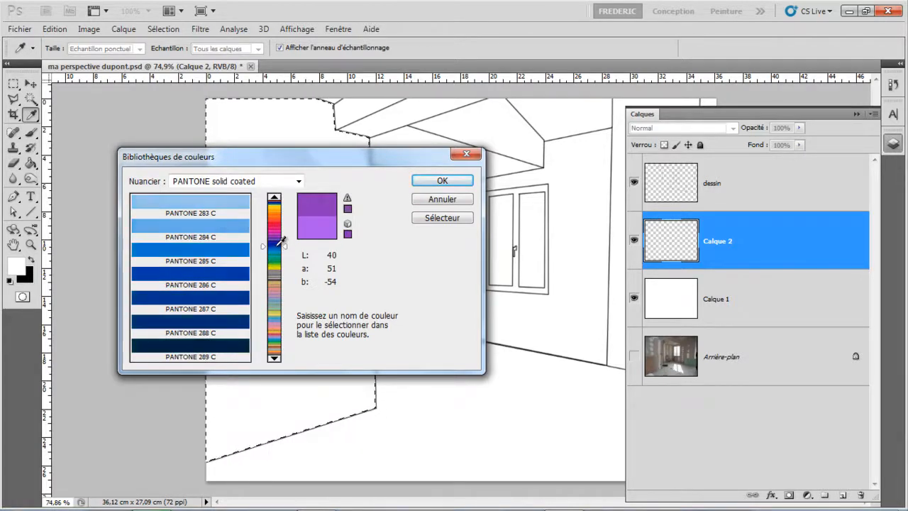
pyautogui.click(204, 227)
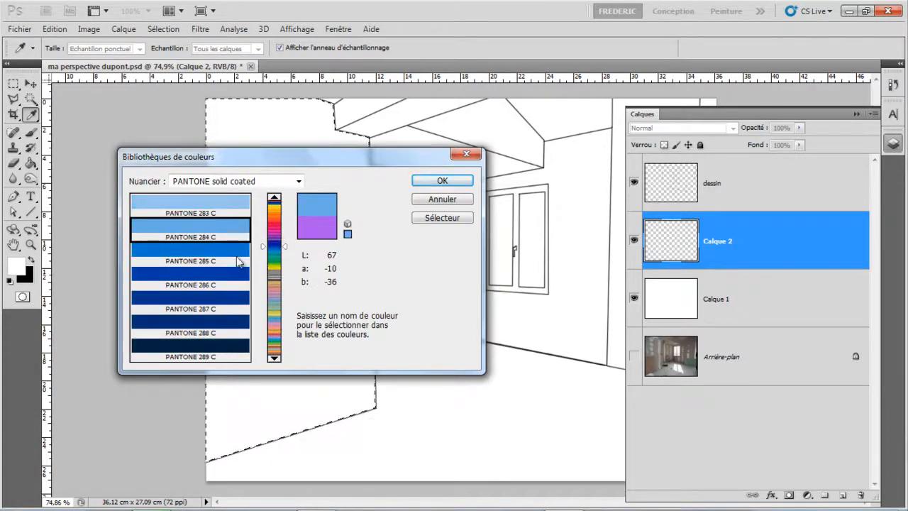
pyautogui.click(441, 181)
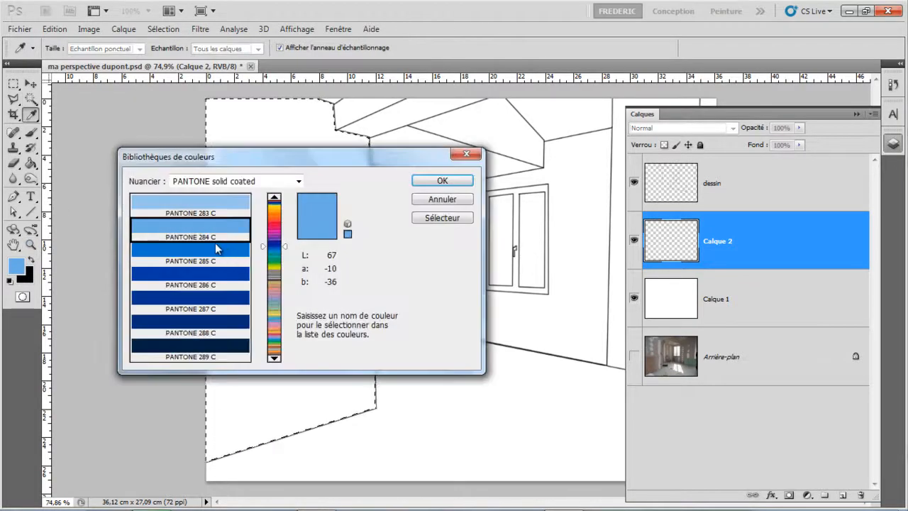
# - Reopen the colour choice at PANTONE 284 C and adjust the foreground to a darker, muted blue of about #5e93bf
pyautogui.click(216, 252)
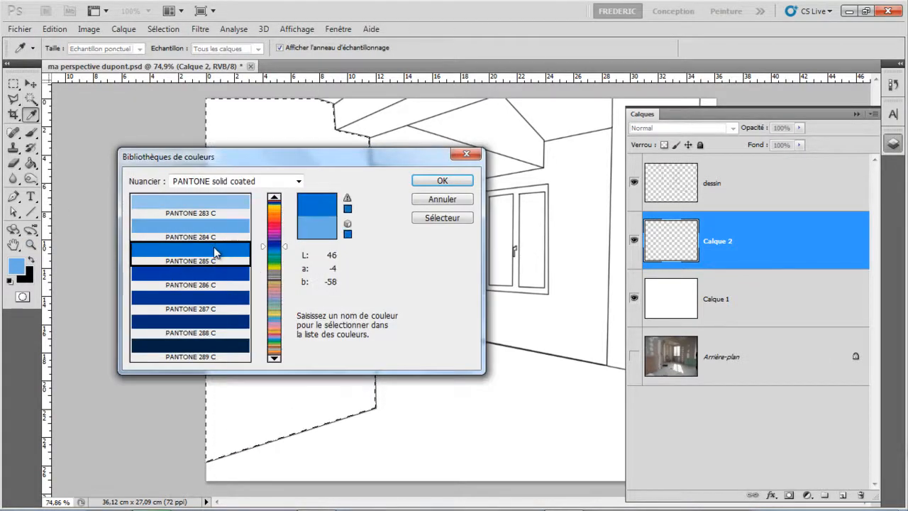
pyautogui.click(213, 234)
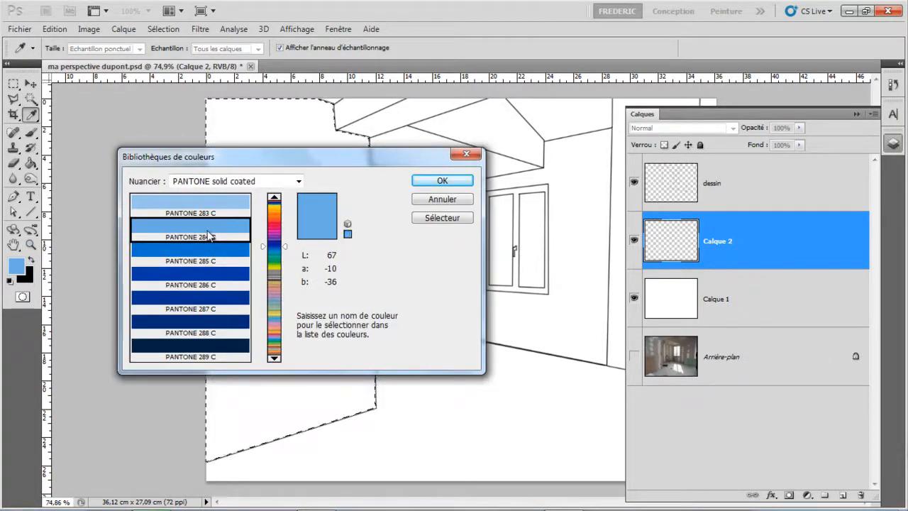
pyautogui.click(434, 225)
pyautogui.click(214, 223)
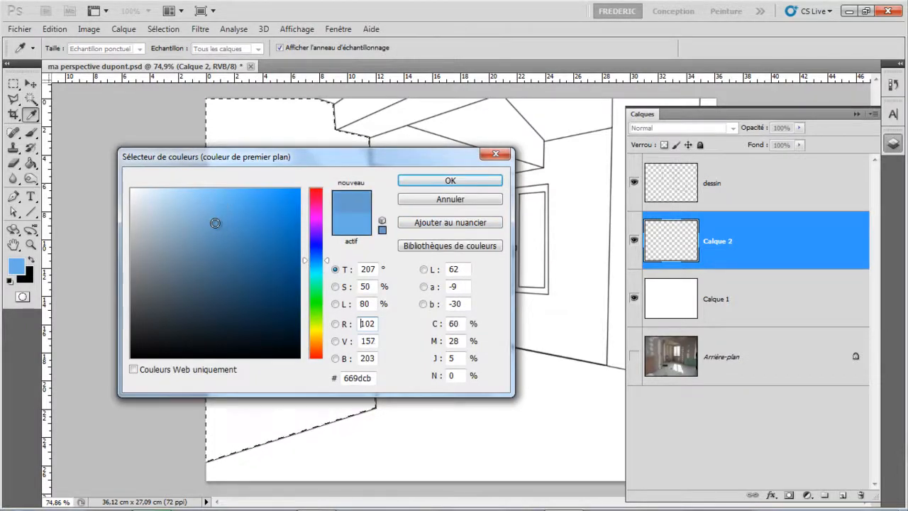
pyautogui.click(217, 230)
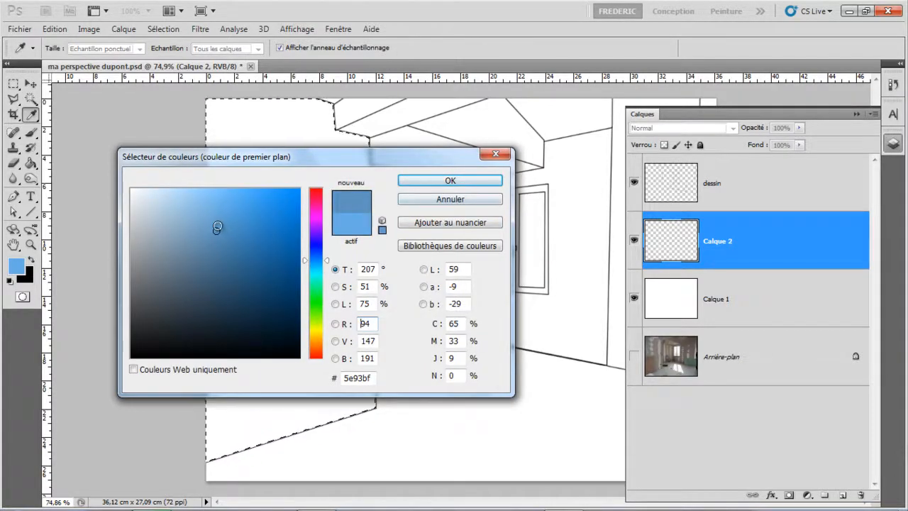
pyautogui.click(406, 183)
# - Fill the selected left wall with the blue foreground colour using the Paint Bucket, and clear the selection
pyautogui.click(30, 163)
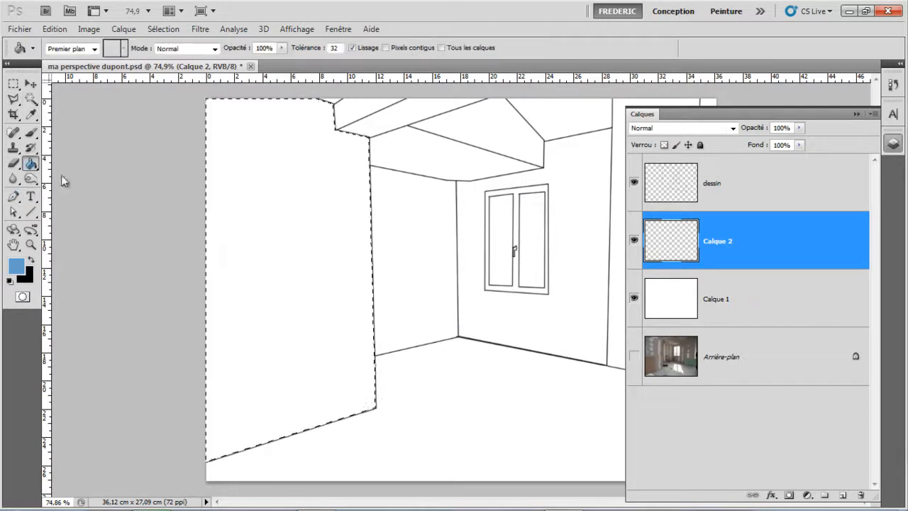
pyautogui.click(252, 246)
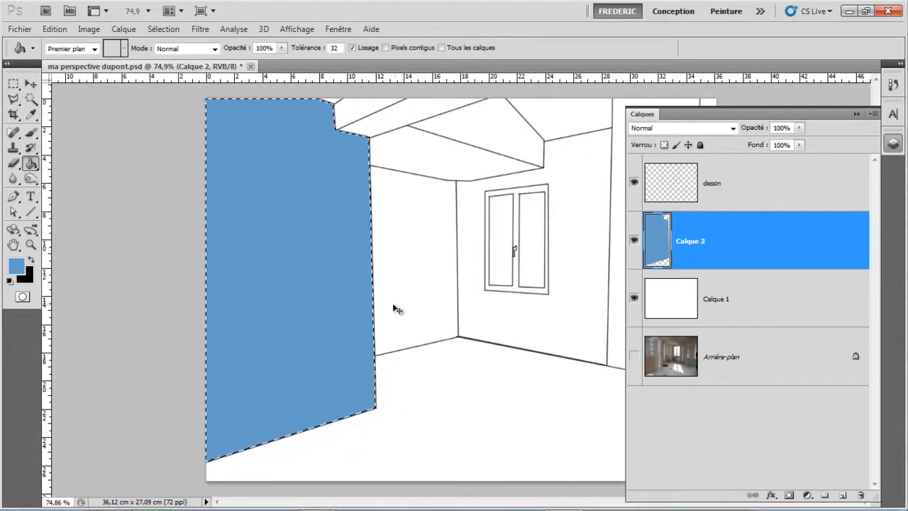
pyautogui.hotkey('ctrl', 'd')
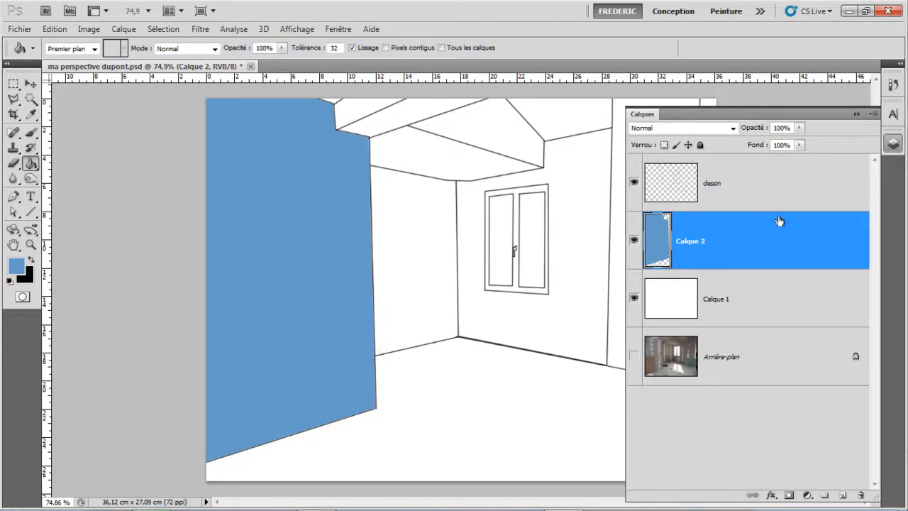
# - Select the narrow recessed wall beside the blue wall from the dessin layer, and add a new layer above Calque 2
pyautogui.click(750, 191)
pyautogui.click(31, 99)
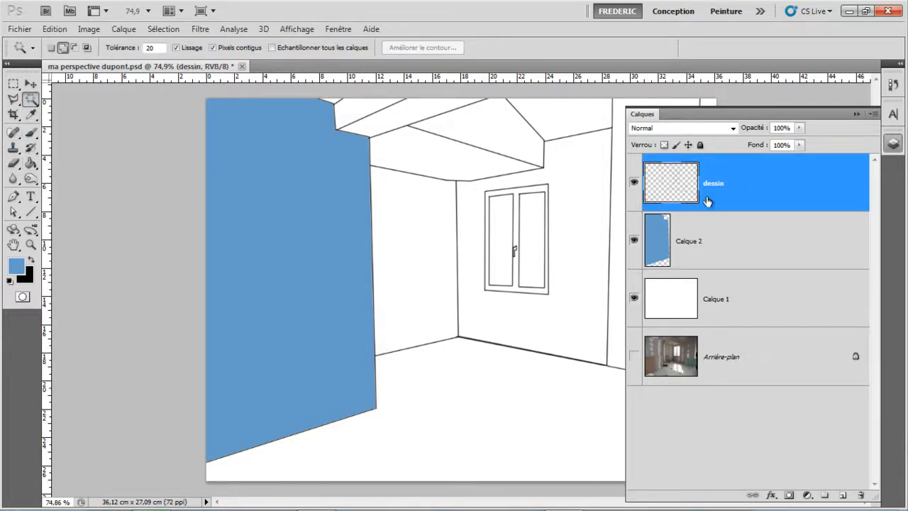
pyautogui.click(408, 227)
pyautogui.click(730, 251)
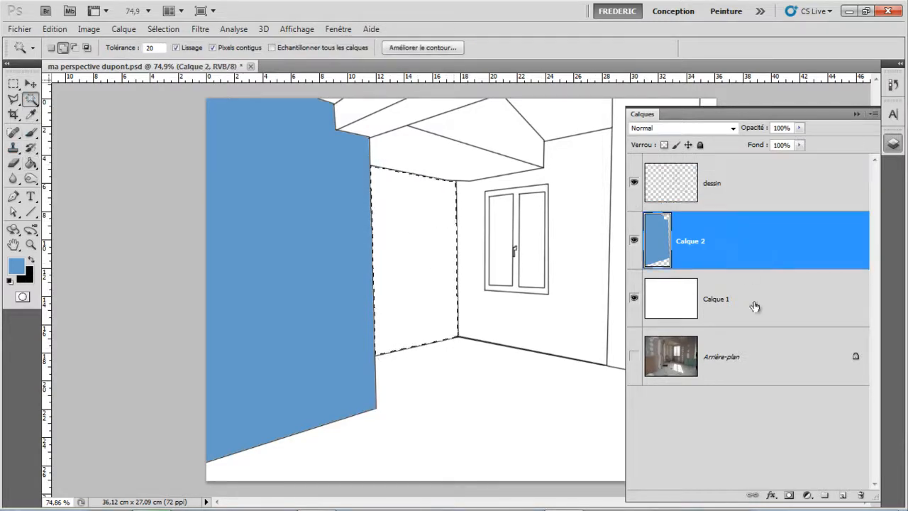
pyautogui.click(842, 494)
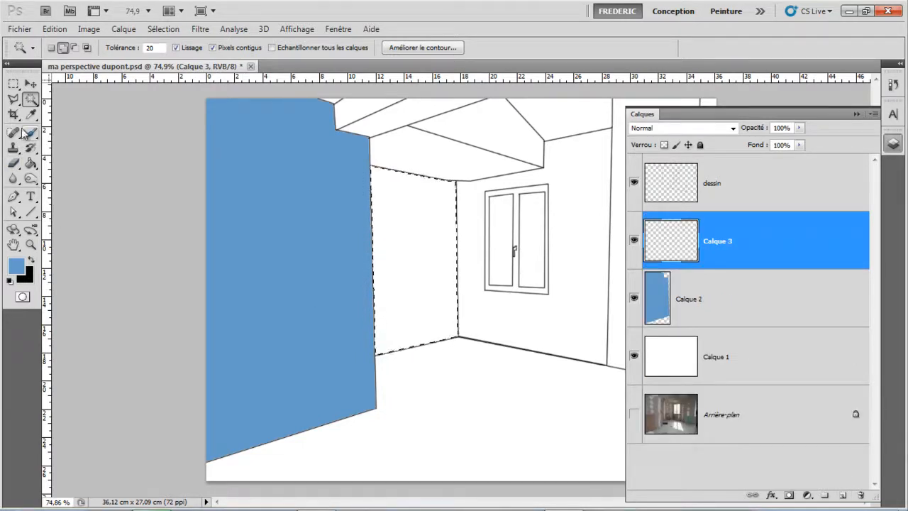
# - Fill the selected recessed wall with the same blue using the Paint Bucket, and clear the selection
pyautogui.click(31, 163)
pyautogui.click(438, 284)
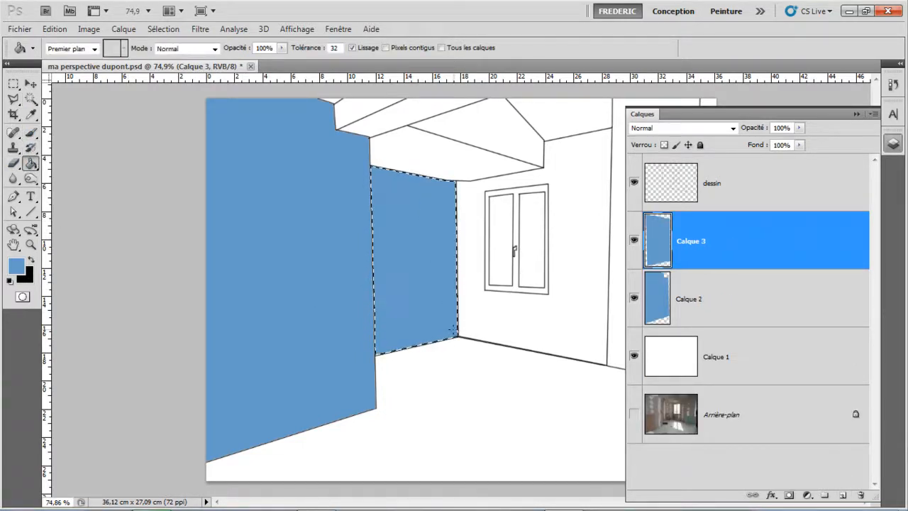
pyautogui.hotkey('ctrl', 'd')
# - Select the wall surrounding the window from the dessin layer, and add a new layer above Calque 3 for its fill
pyautogui.click(719, 195)
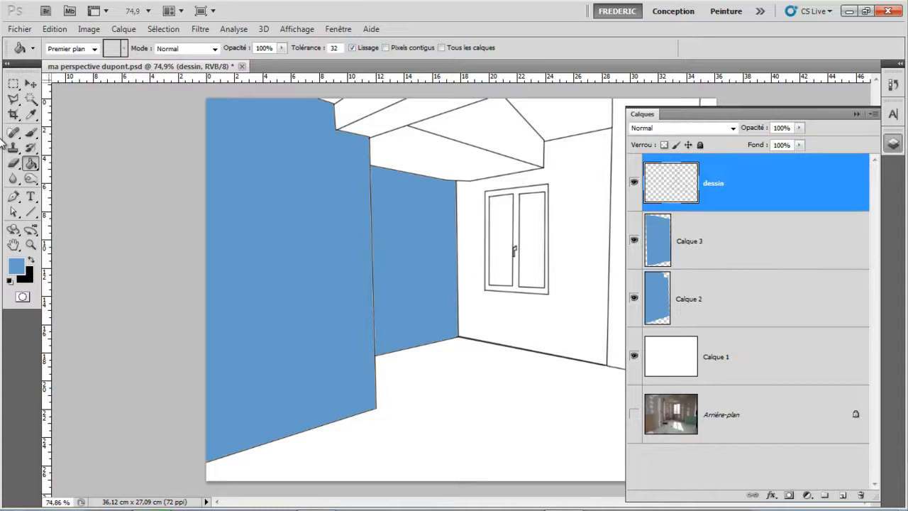
pyautogui.click(30, 99)
pyautogui.click(482, 263)
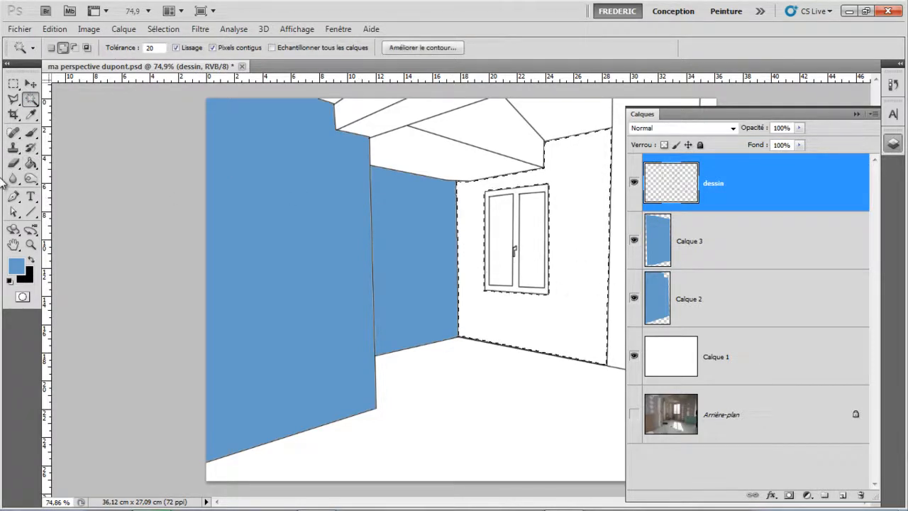
pyautogui.click(31, 163)
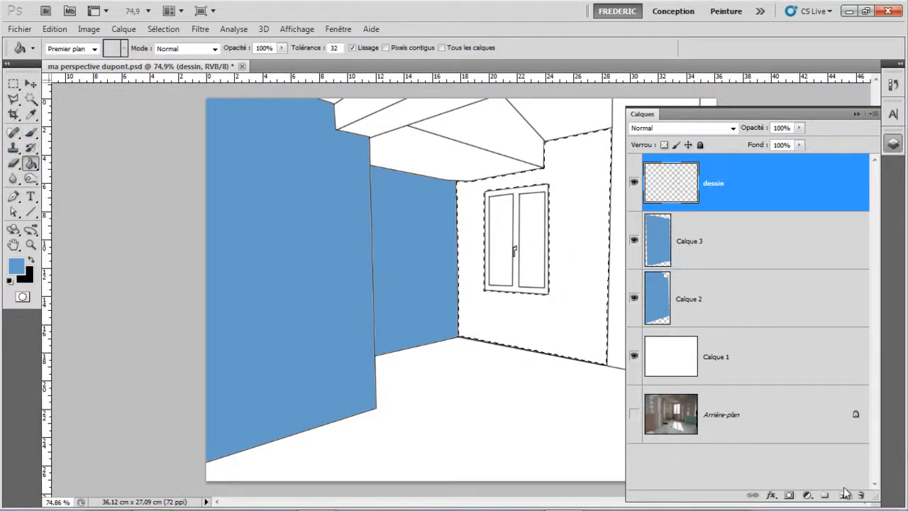
pyautogui.click(737, 264)
pyautogui.click(842, 494)
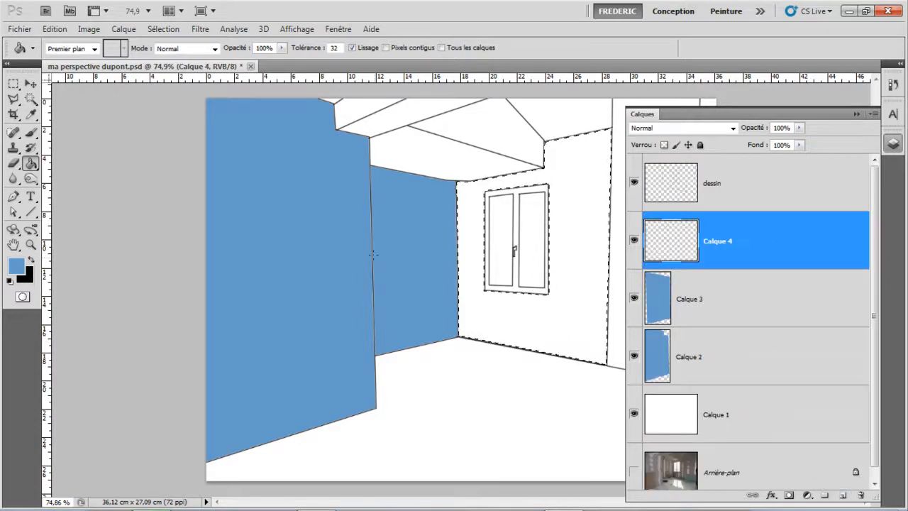
# - Fill the selected wall around the window with the same blue on Calque 4 using the Paint Bucket
pyautogui.click(466, 222)
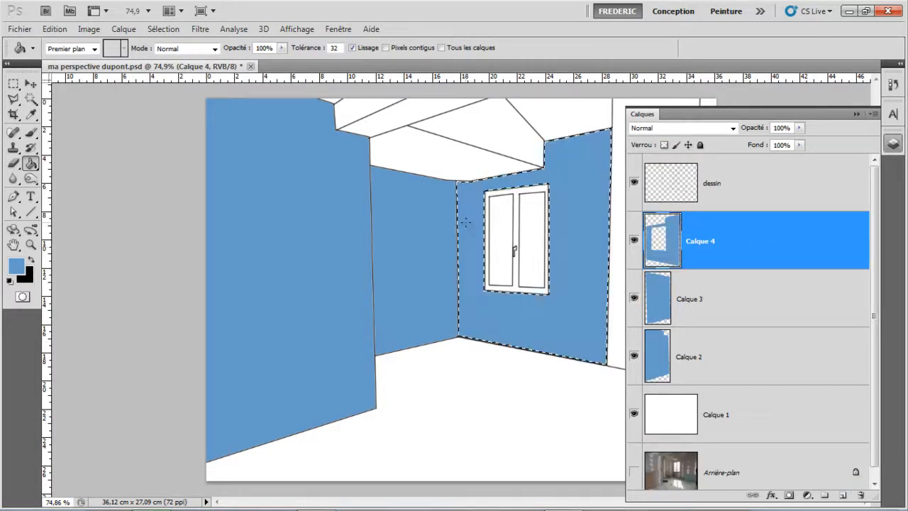
pyautogui.click(30, 84)
pyautogui.click(102, 187)
# - Replace the selection with the tall wall panel beyond the window wall from the dessin layer, and add a new layer above Calque 4
pyautogui.scroll(-2, 89, 232)
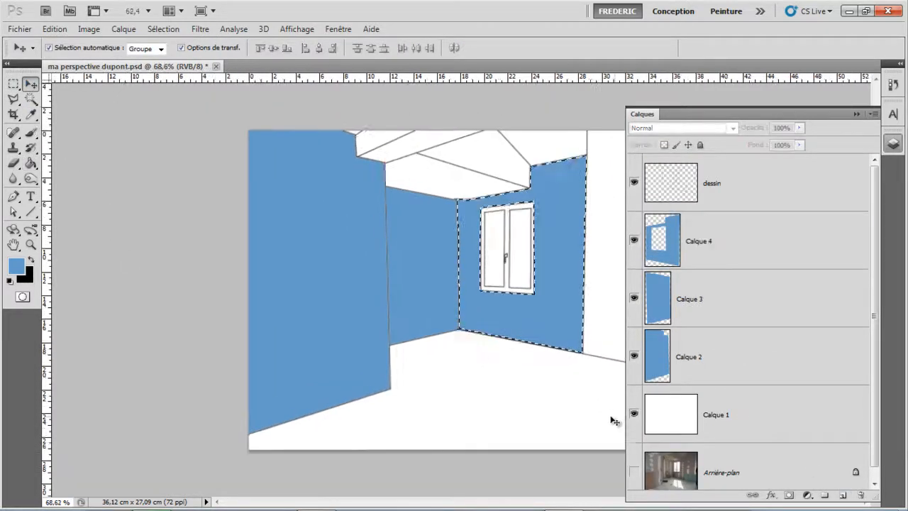
pyautogui.scroll(-1, 553, 290)
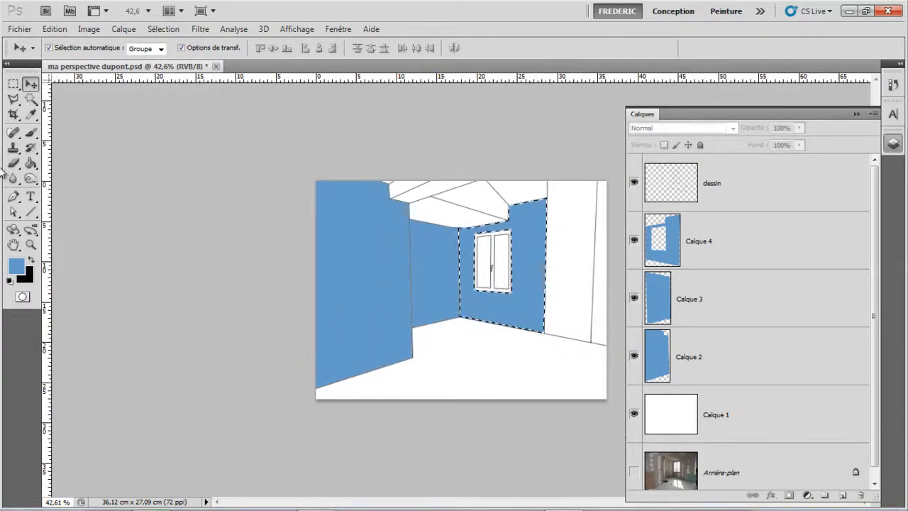
pyautogui.click(30, 100)
pyautogui.click(694, 197)
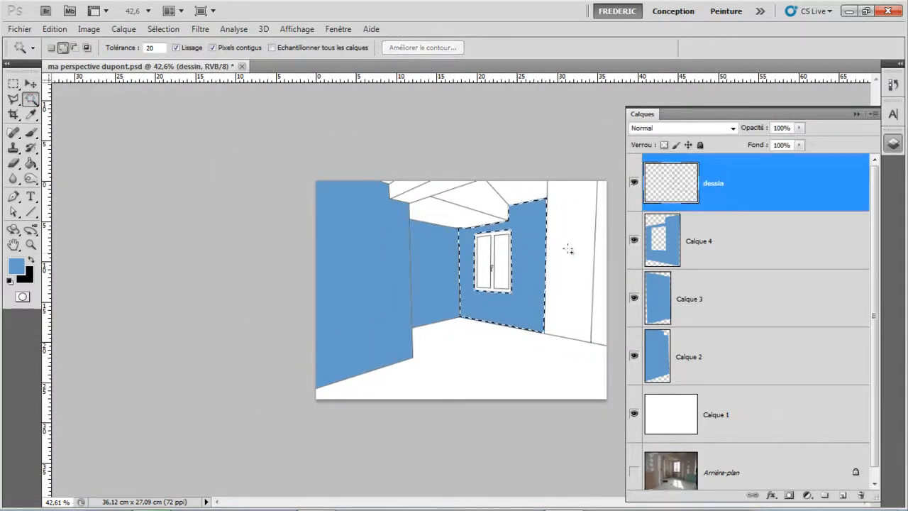
pyautogui.keyDown('shift'); pyautogui.click(572, 249); pyautogui.keyUp('shift')
pyautogui.scroll(-1, 258, 268)
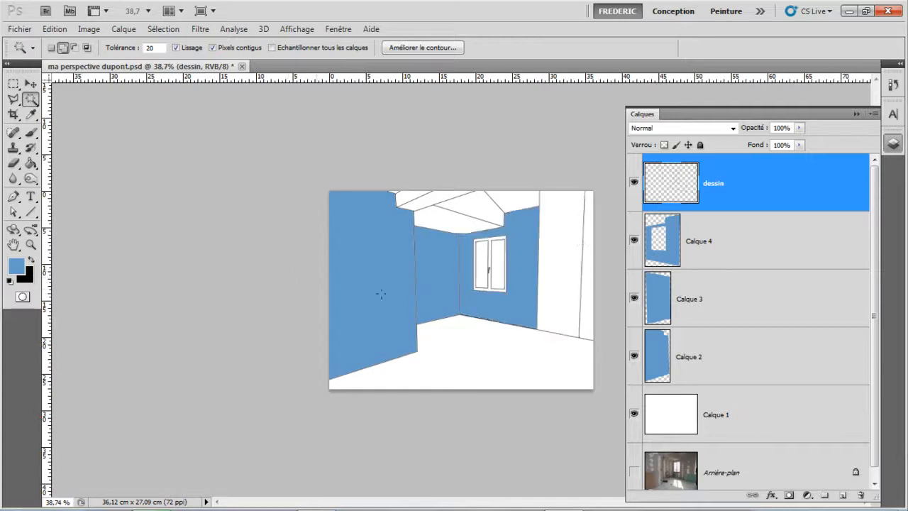
pyautogui.hotkey('ctrl', 'd')
pyautogui.click(574, 224)
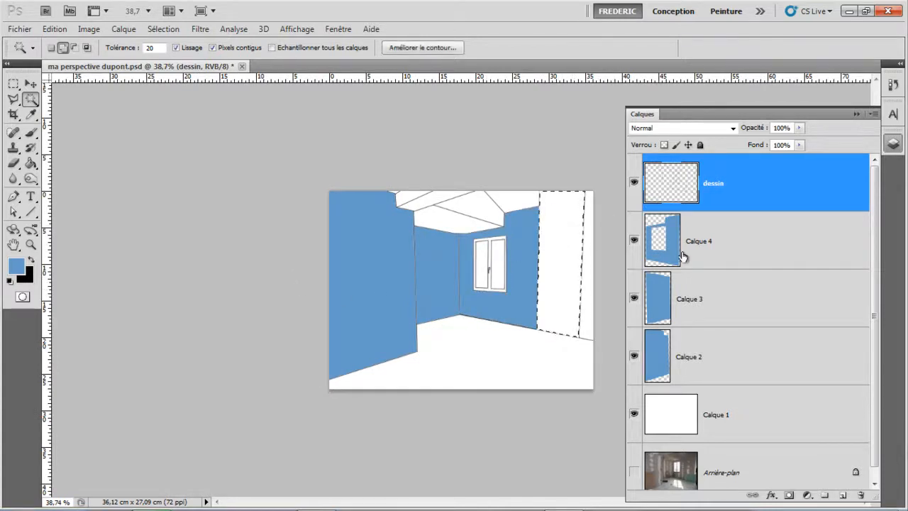
pyautogui.click(683, 258)
pyautogui.click(841, 495)
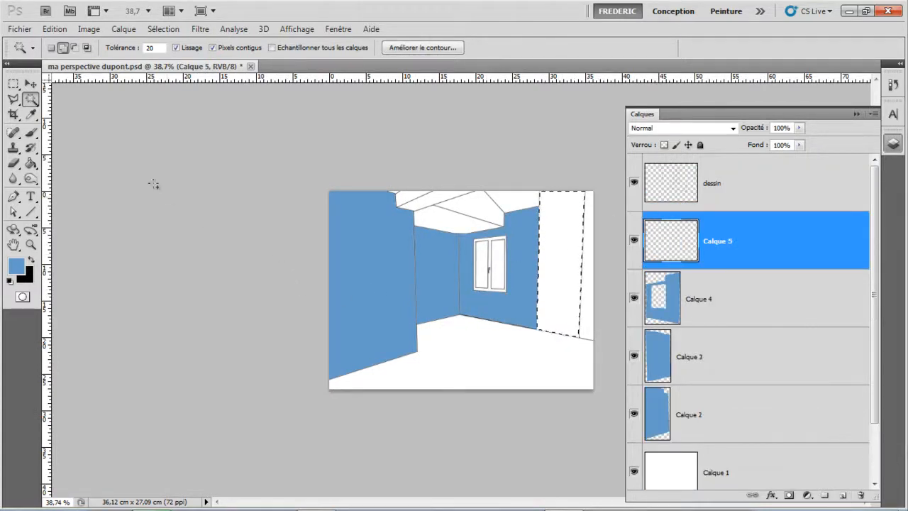
# - Fill the selected tall wall panel with the same blue using the Paint Bucket, and clear the selection
pyautogui.click(32, 163)
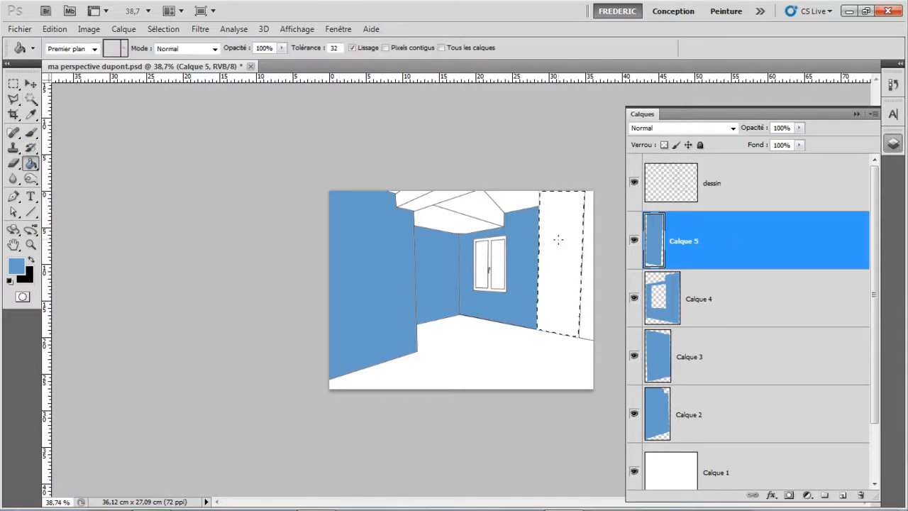
pyautogui.click(557, 239)
pyautogui.hotkey('ctrl', 'd')
# - Add a new layer above Calque 5 and name it OMBRES
pyautogui.hotkey('ctrl', '+')
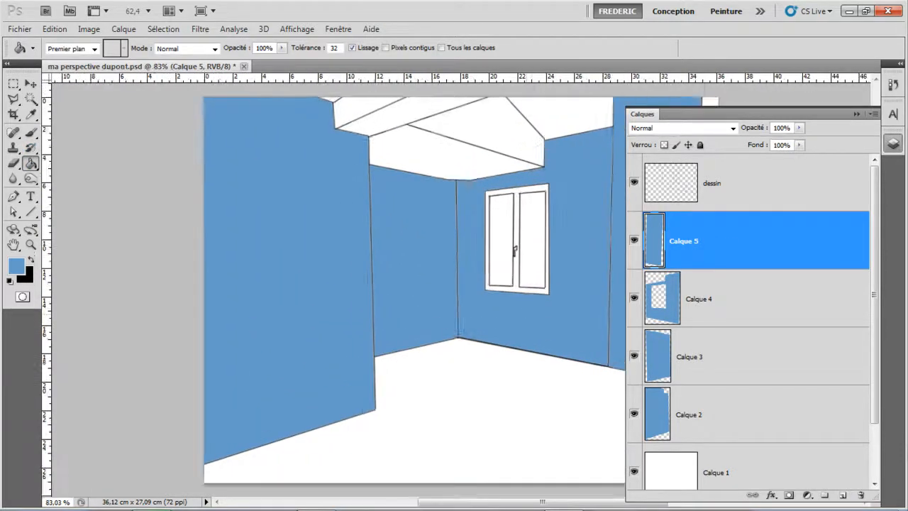
pyautogui.scroll(-2, 416, 309)
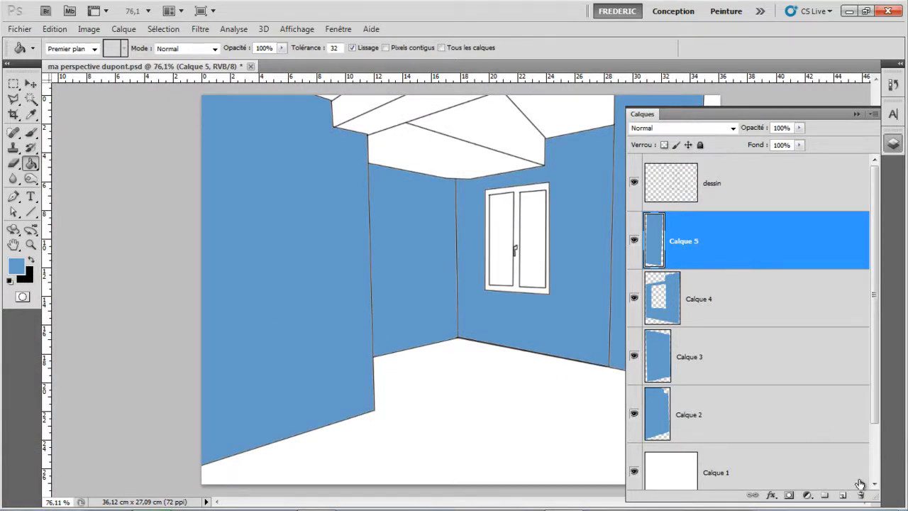
pyautogui.click(843, 496)
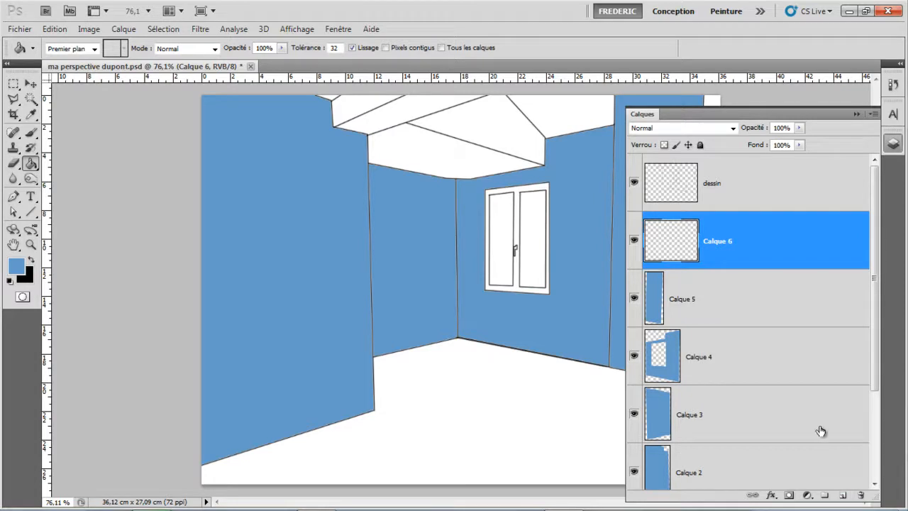
pyautogui.doubleClick(718, 242)
pyautogui.write('OMBRES')
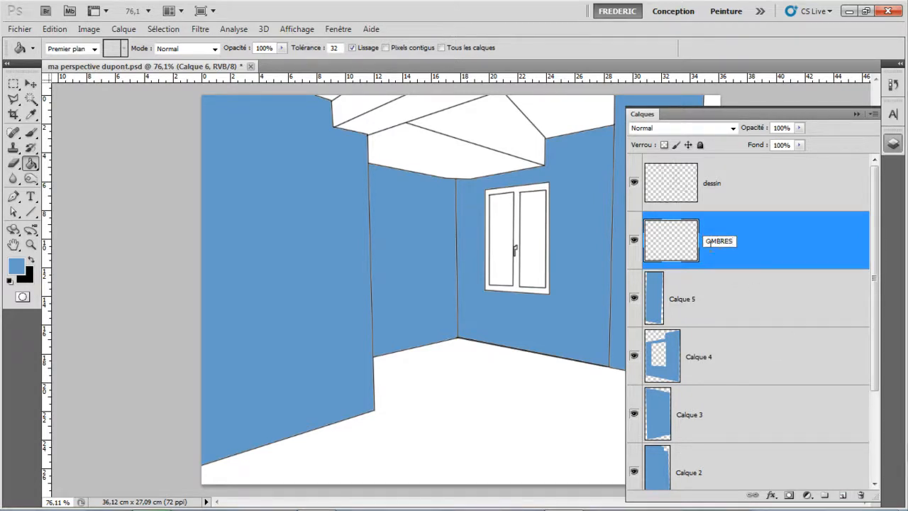
# - Add a new layer above OMBRES and name it LUMIERES
pyautogui.click(844, 496)
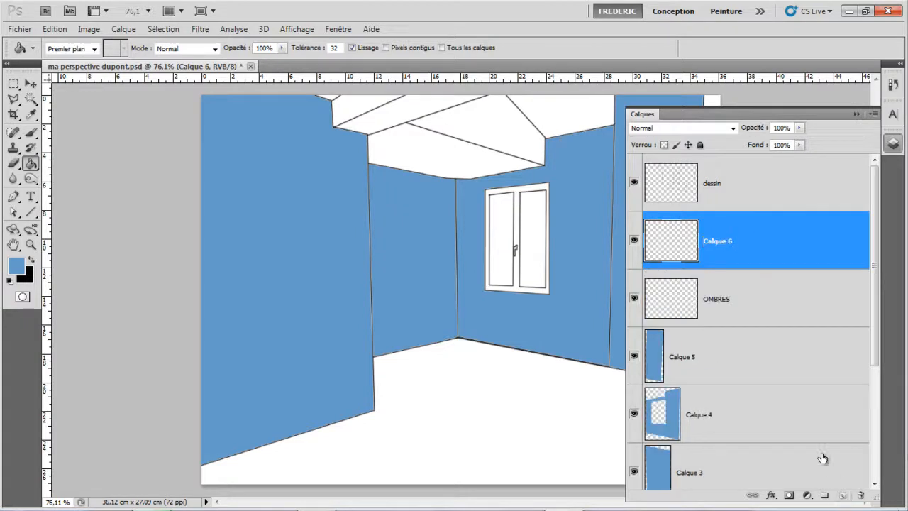
pyautogui.doubleClick(719, 242)
pyautogui.write('LUMIERES')
pyautogui.press('Return')
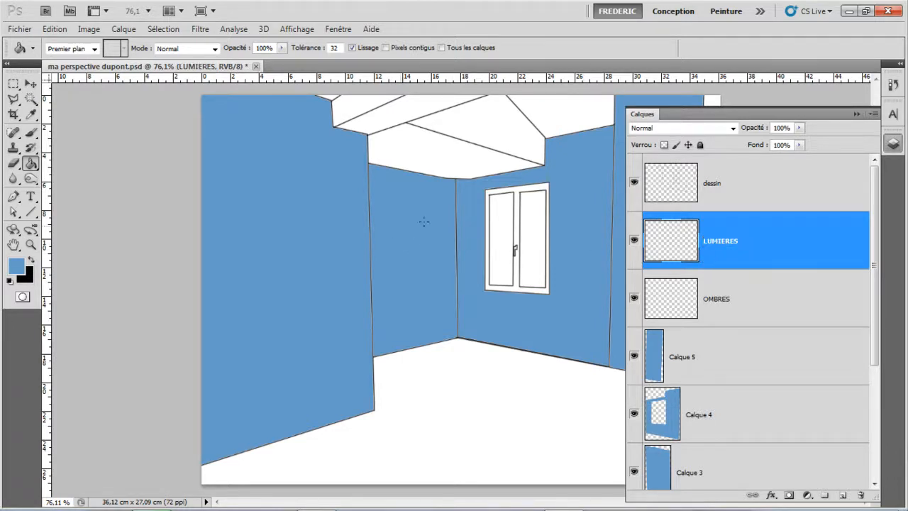
# - Toggle the visibility of individual wall layers off and on to identify which one holds the recessed wall
pyautogui.click(746, 313)
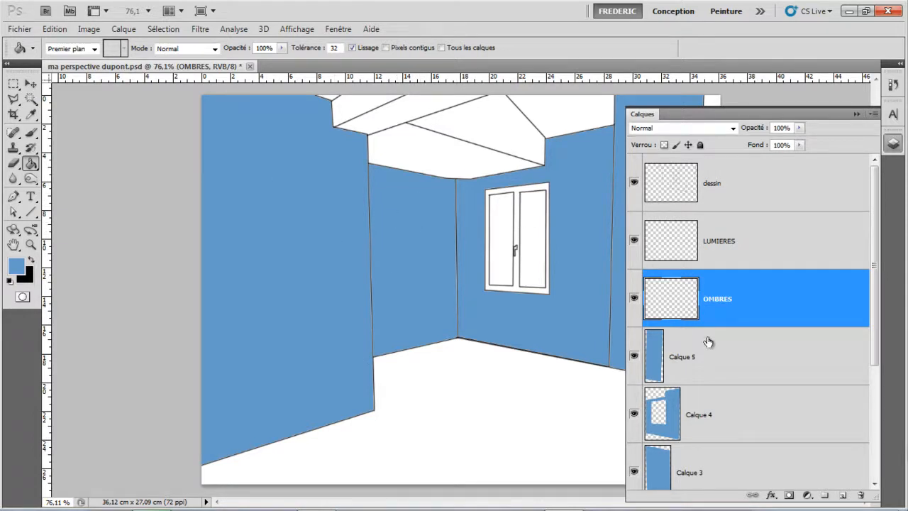
pyautogui.click(634, 358)
pyautogui.click(634, 358)
pyautogui.click(635, 471)
pyautogui.click(635, 471)
pyautogui.moveTo(875, 304); pyautogui.dragTo(871, 387)
pyautogui.click(634, 351)
pyautogui.click(634, 351)
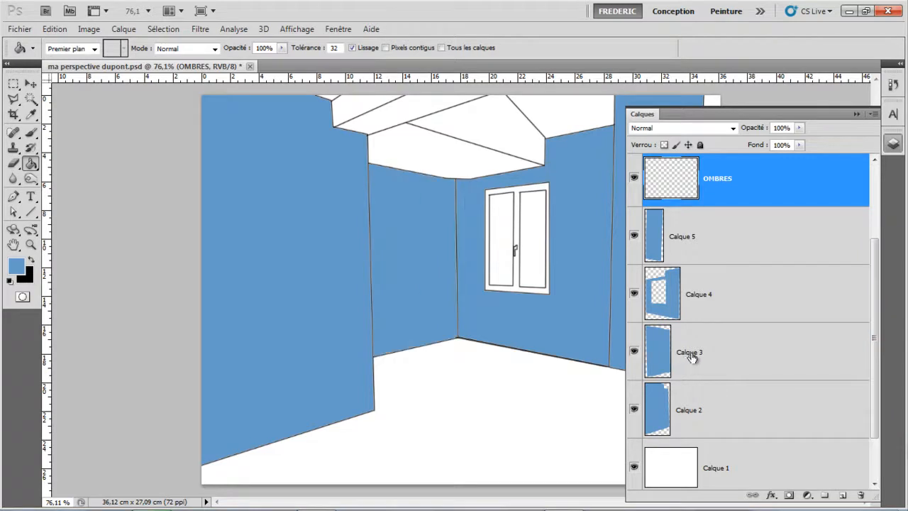
# - Load the recessed wall's outline from Calque 3 as a selection and make OMBRES the active layer
pyautogui.click(660, 357)
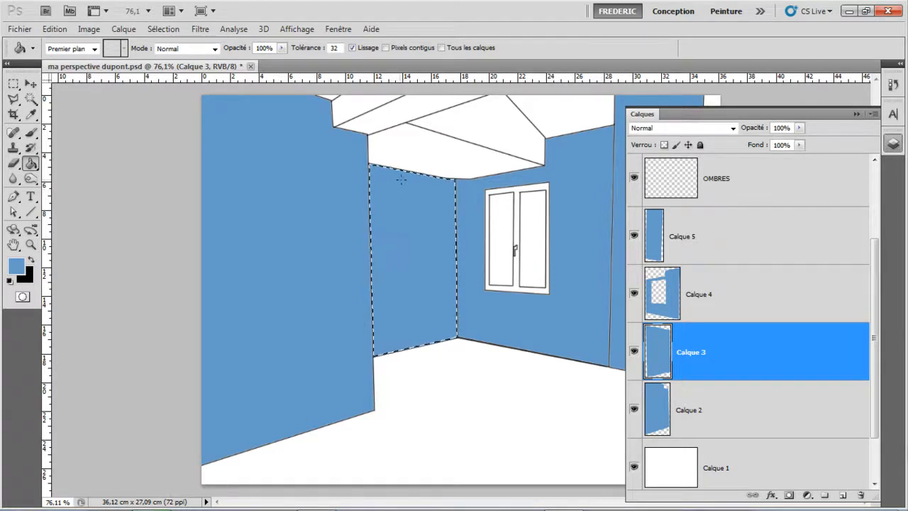
pyautogui.click(758, 187)
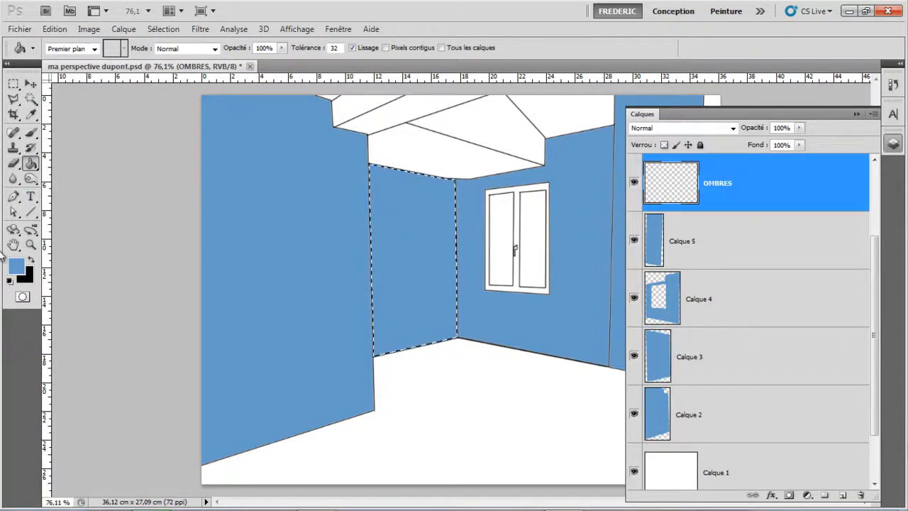
# - Reset the colours to default black and white, and set the Brush to 215 px with 0% hardness
pyautogui.click(10, 281)
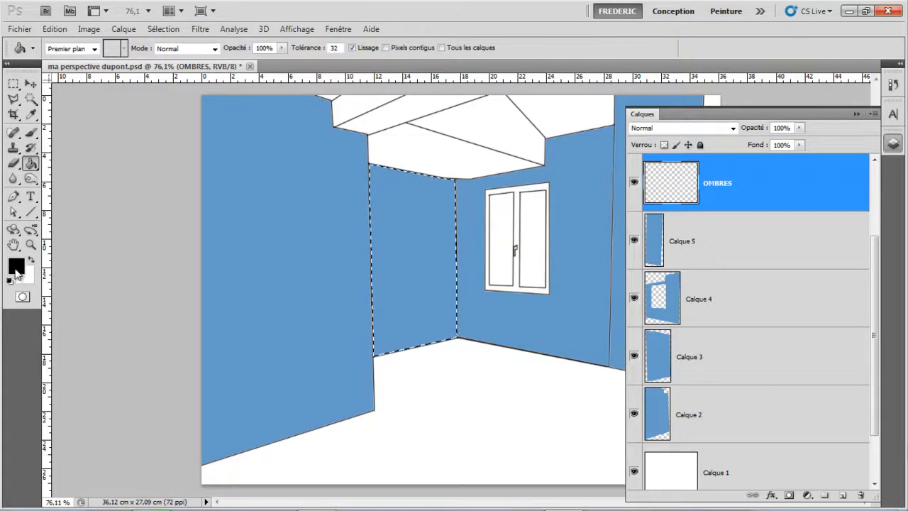
pyautogui.click(31, 134)
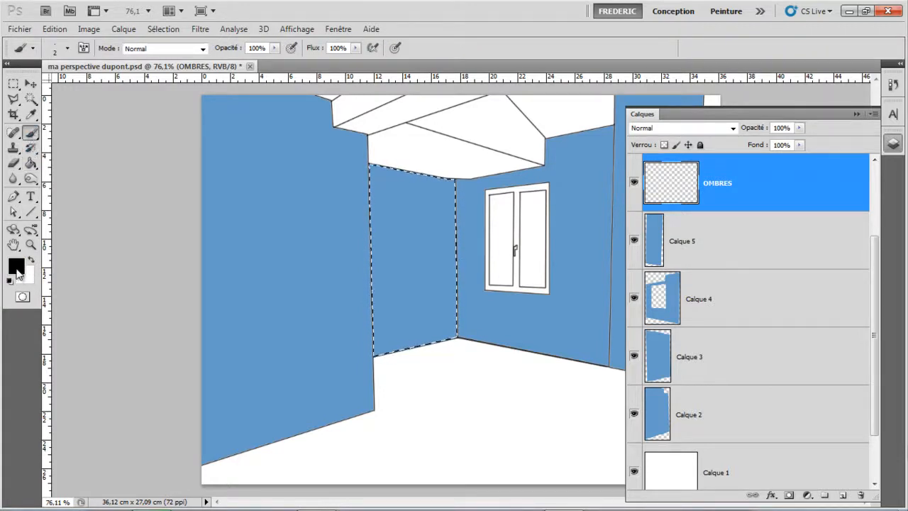
pyautogui.click(67, 49)
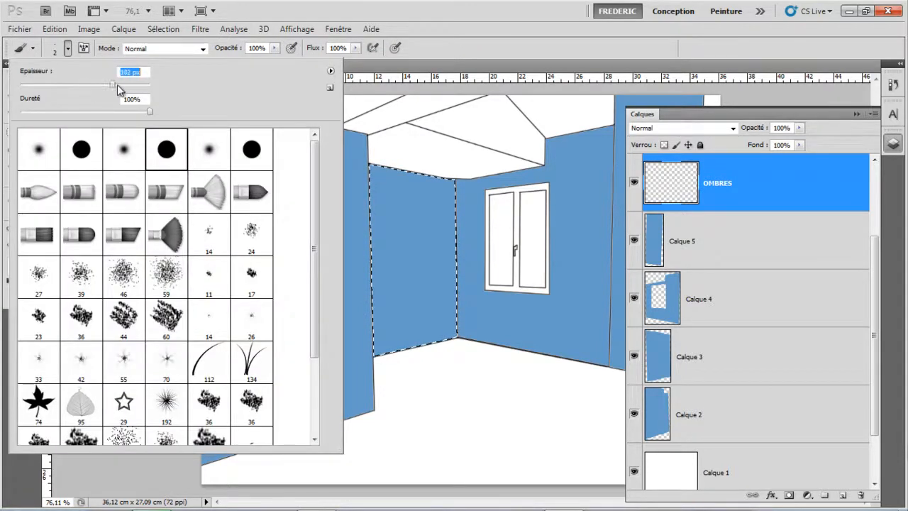
pyautogui.moveTo(117, 84)
pyautogui.mouseDown()
pyautogui.moveTo(85, 116)
pyautogui.moveTo(4, 119)
pyautogui.mouseUp()
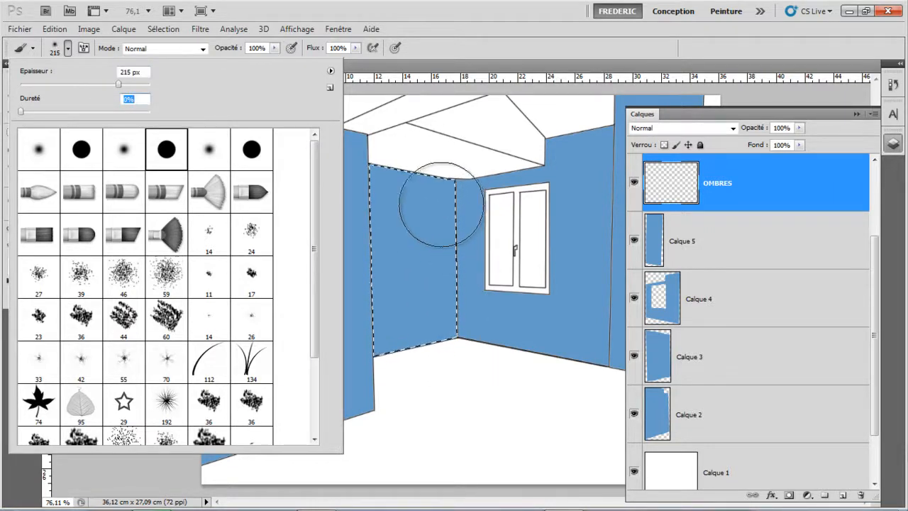
# - Try painting a black shadow at 100% brush opacity along the recessed wall's edge at the window corner
pyautogui.click(436, 168)
pyautogui.moveTo(435, 168)
pyautogui.mouseDown()
pyautogui.moveTo(442, 360)
pyautogui.moveTo(453, 298)
pyautogui.mouseUp()
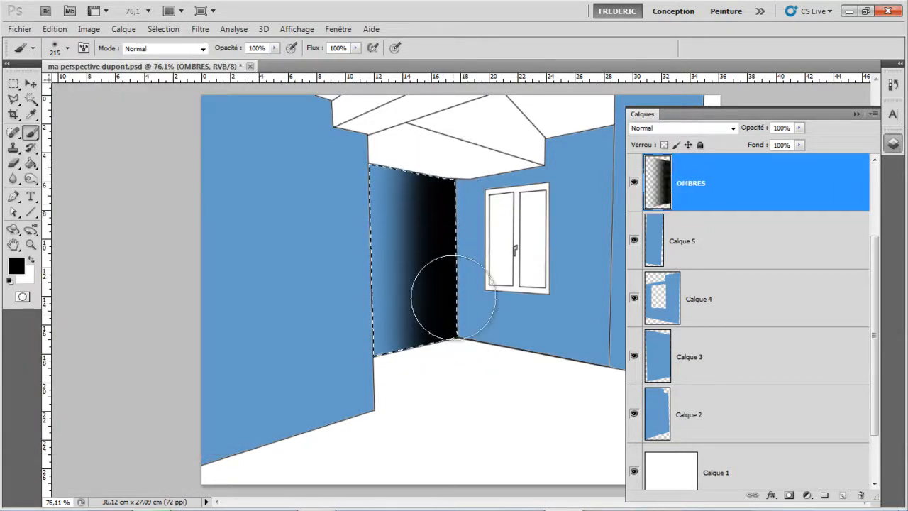
pyautogui.hotkey('ctrl', 'z')
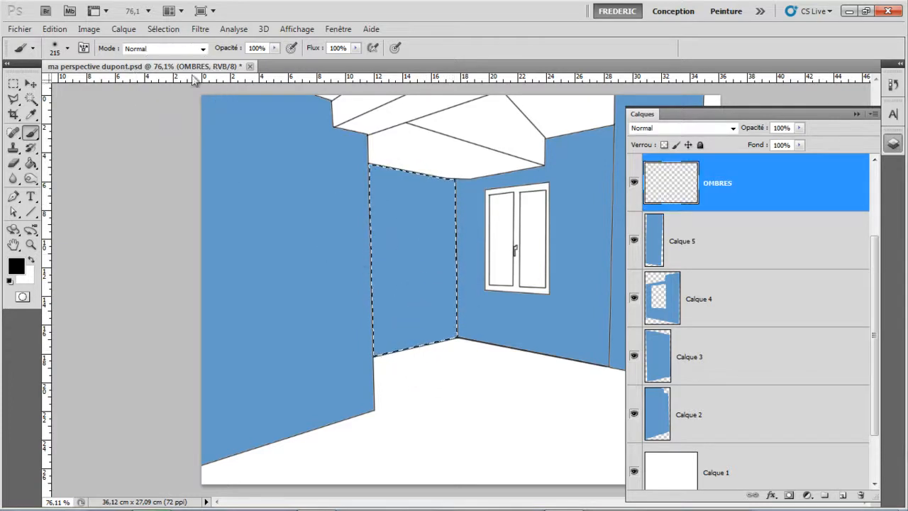
# - Lower the brush opacity to 27%, paint a soft shadow along the recessed wall's window-corner edge, and clear the selection
pyautogui.moveTo(230, 53); pyautogui.dragTo(189, 55)
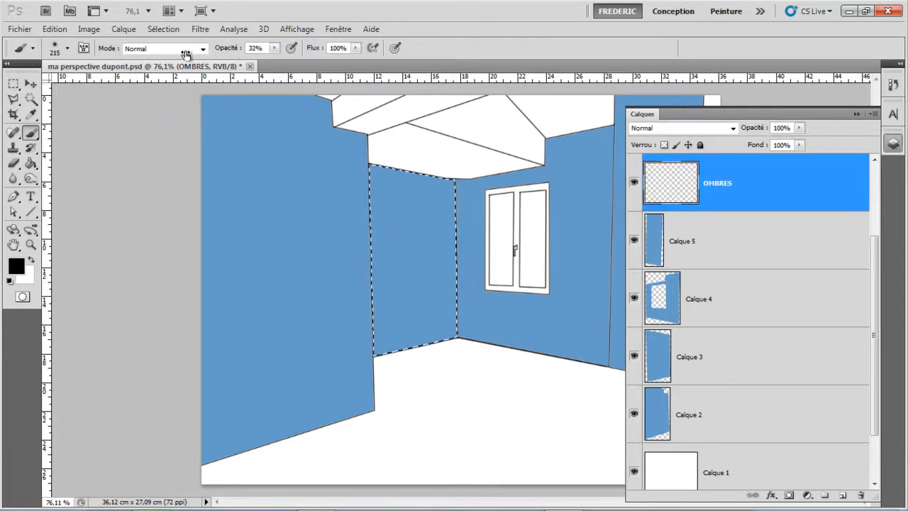
pyautogui.moveTo(453, 233); pyautogui.dragTo(486, 213)
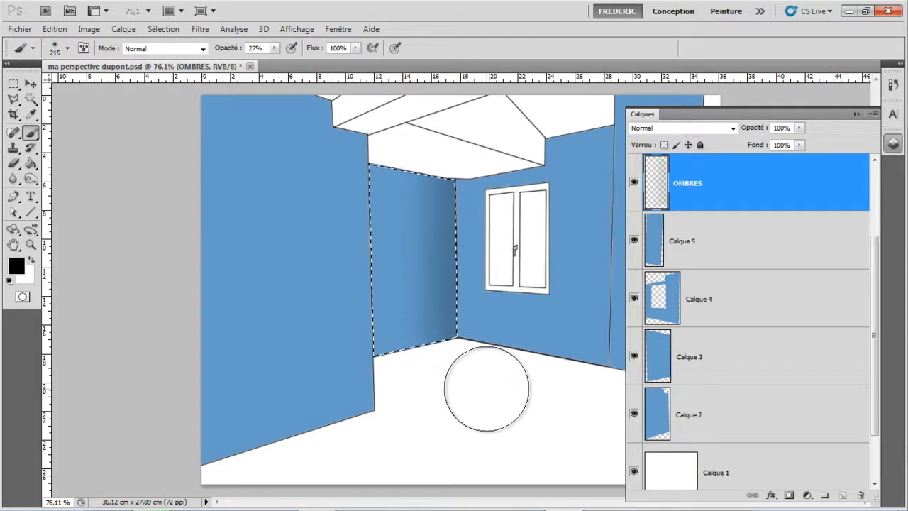
pyautogui.hotkey('ctrl', 'd')
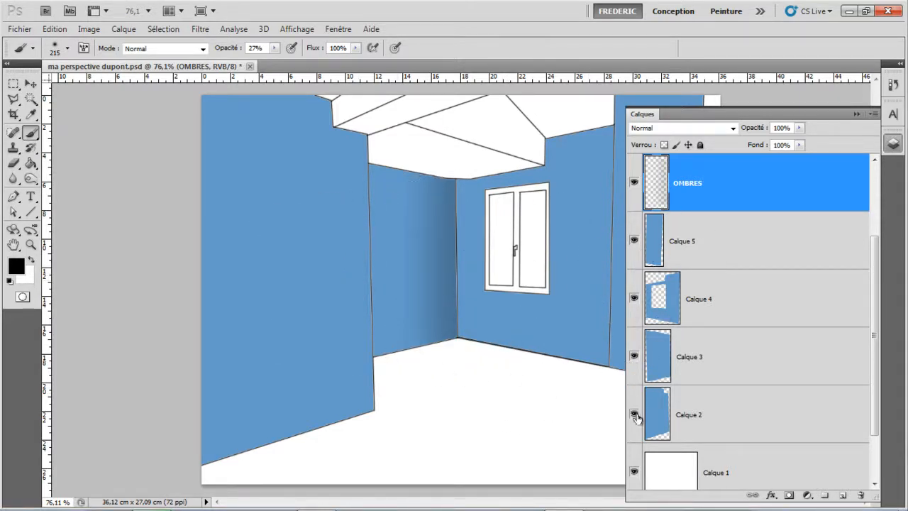
# - Load the large left wall from Calque 2 as a selection and paint soft shadows along its edges on the OMBRES layer
pyautogui.click(692, 414)
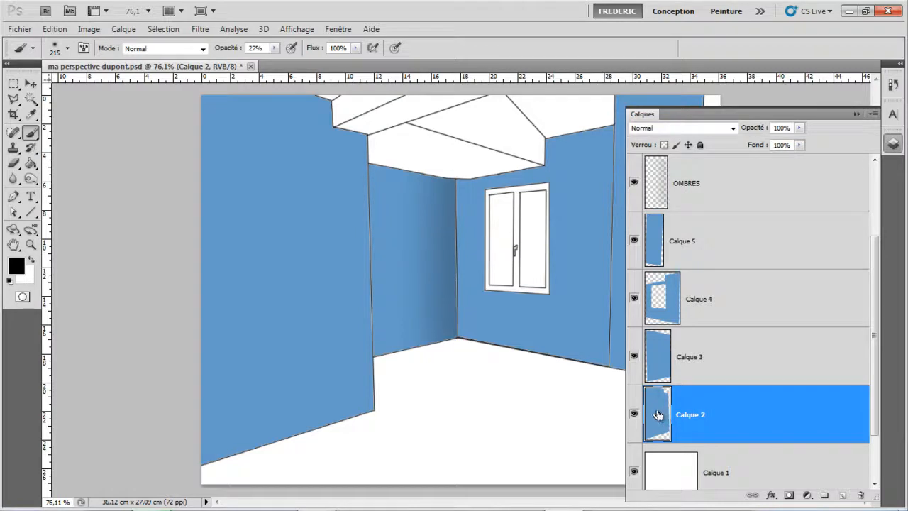
pyautogui.click(642, 201)
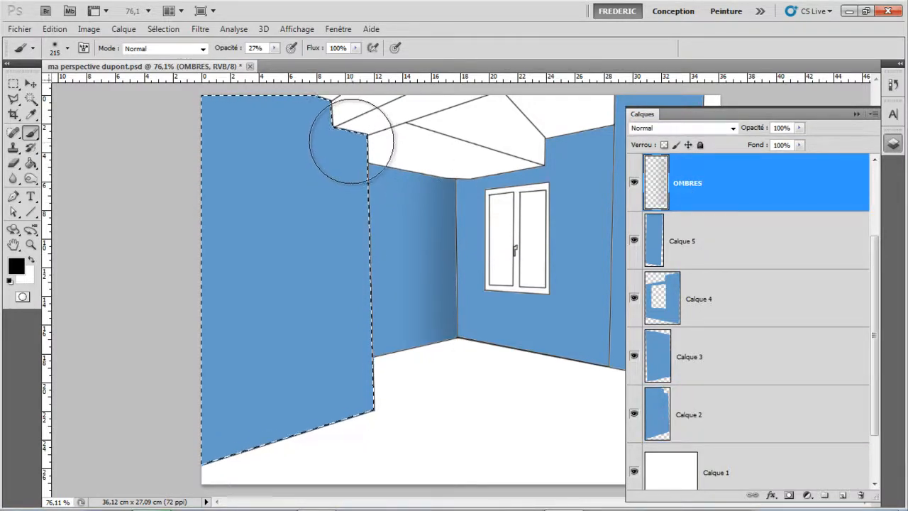
pyautogui.moveTo(248, 449); pyautogui.dragTo(435, 405)
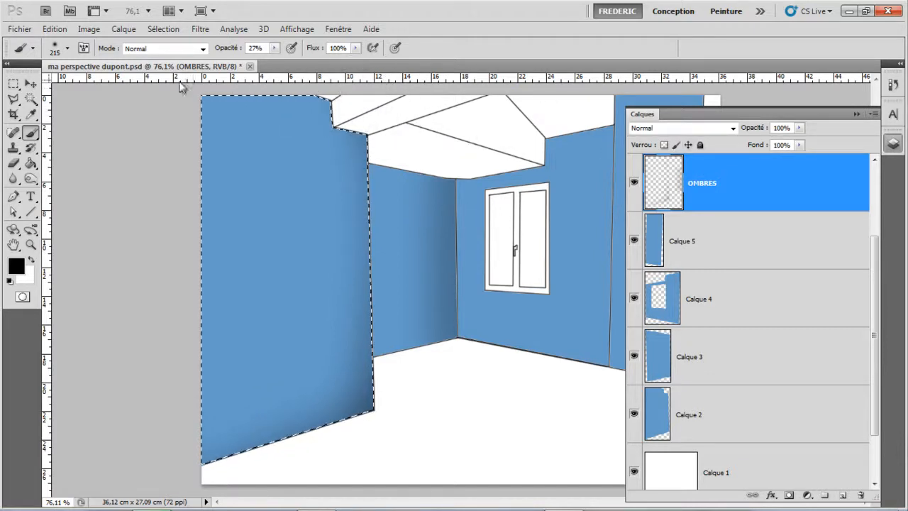
pyautogui.moveTo(212, 91); pyautogui.dragTo(395, 192)
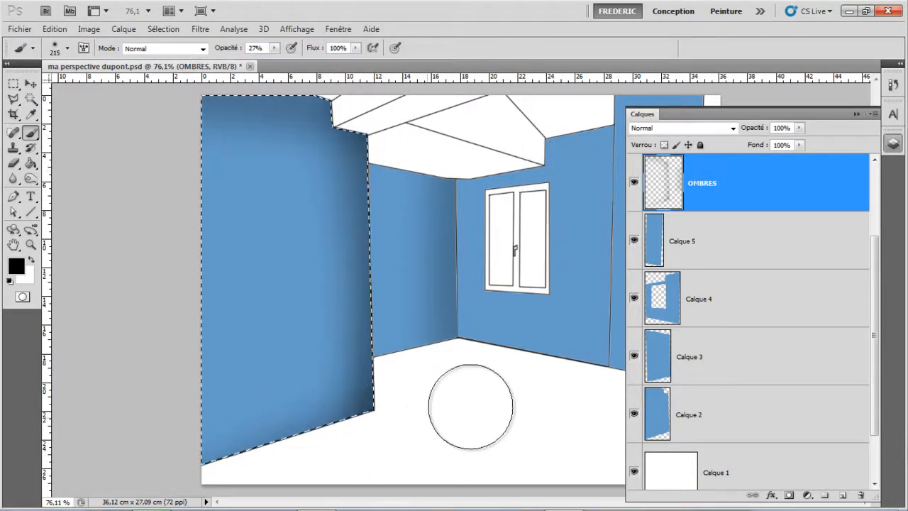
# - Enlarge the brush to 500 px, spread the shadow more broadly over the large left wall, and clear the selection
pyautogui.press(']')
pyautogui.press(']')
pyautogui.press(']')
pyautogui.press(']')
pyautogui.press(']')
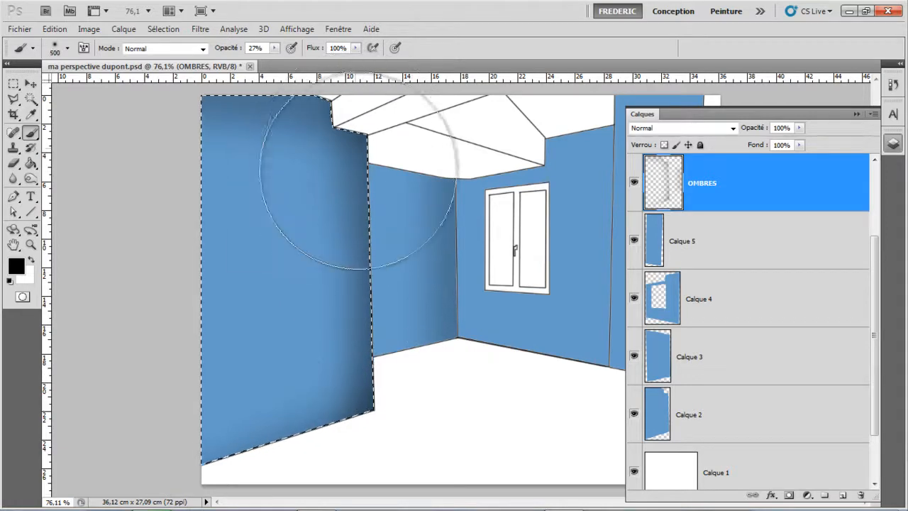
pyautogui.hotkey('ctrl', 'd')
pyautogui.hotkey('ctrl', '-')
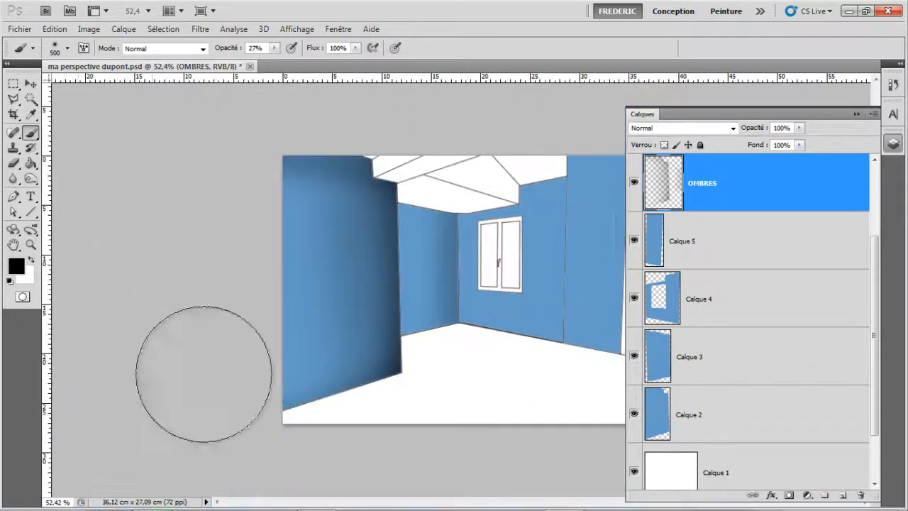
pyautogui.hotkey('ctrl', '+')
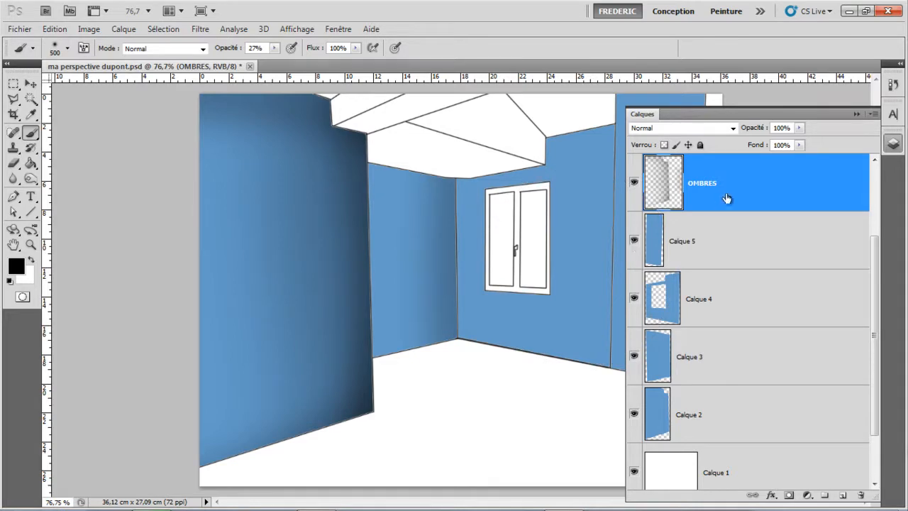
pyautogui.hotkey('ctrl', '-')
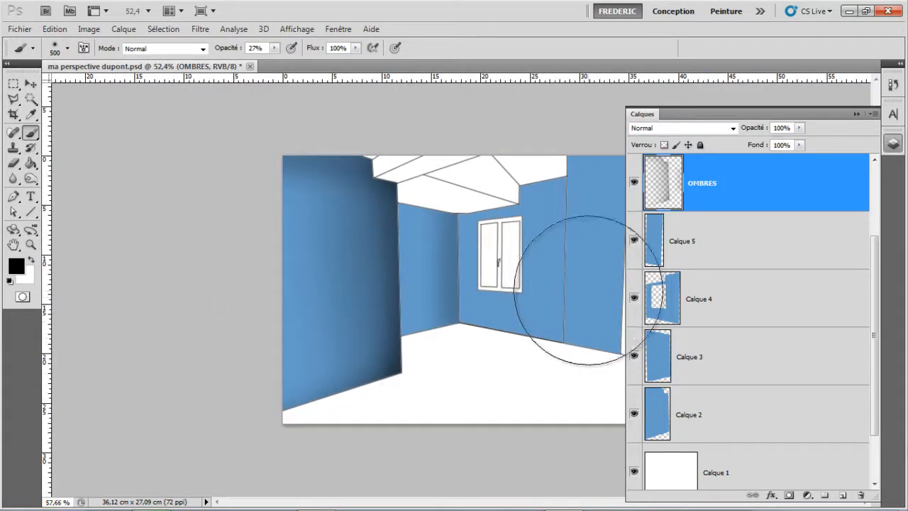
# - Load the window wall from Calque 4 as a selection and make OMBRES the active layer
pyautogui.hotkey('ctrl', '+')
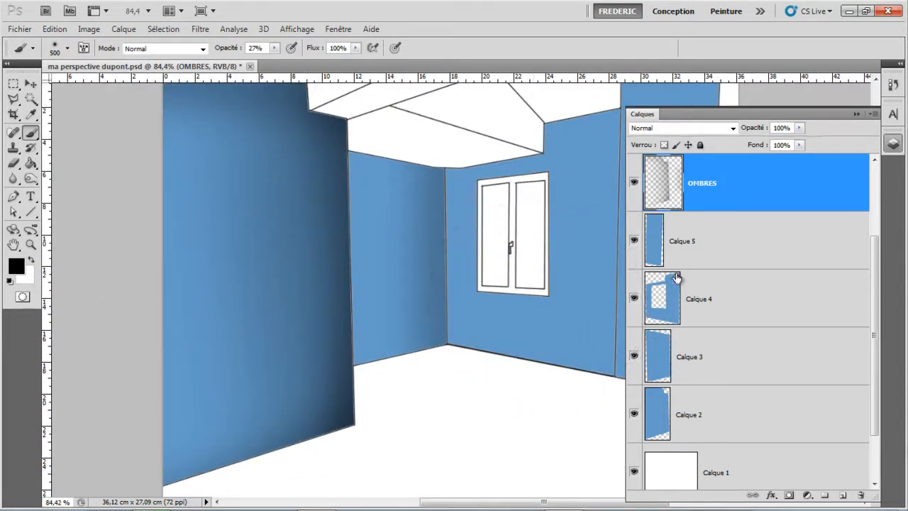
pyautogui.click(682, 311)
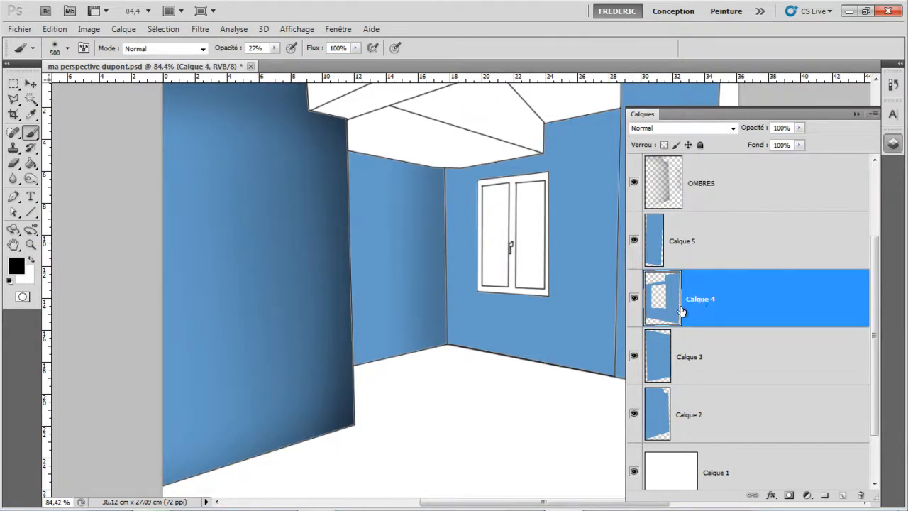
pyautogui.click(634, 299)
pyautogui.click(634, 299)
pyautogui.keyDown('ctrl'); pyautogui.click(659, 301); pyautogui.keyUp('ctrl')
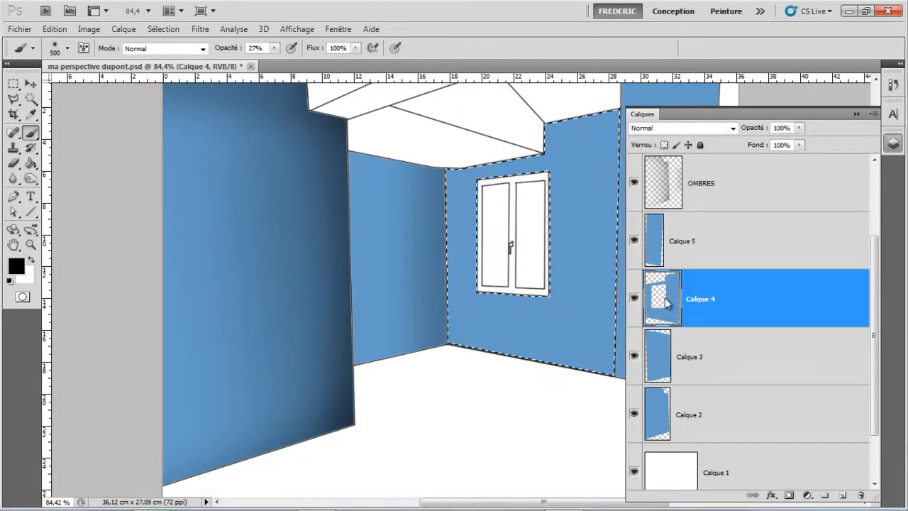
pyautogui.click(730, 190)
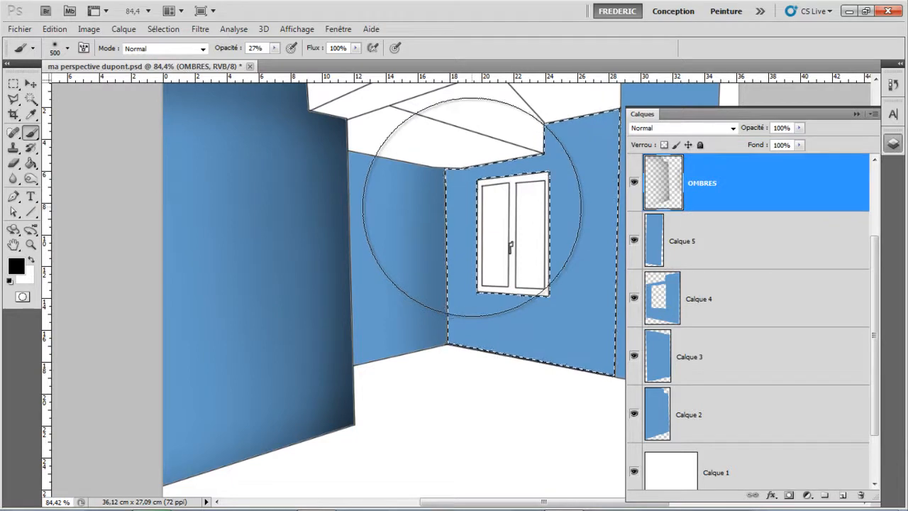
# - Reduce the brush to 100 px and paint a soft shadow along the window wall's corner with the recessed wall
pyautogui.press('[')
pyautogui.press('[')
pyautogui.press('[')
pyautogui.press('[')
pyautogui.press('[')
pyautogui.press('[')
pyautogui.press('[')
pyautogui.press('[')
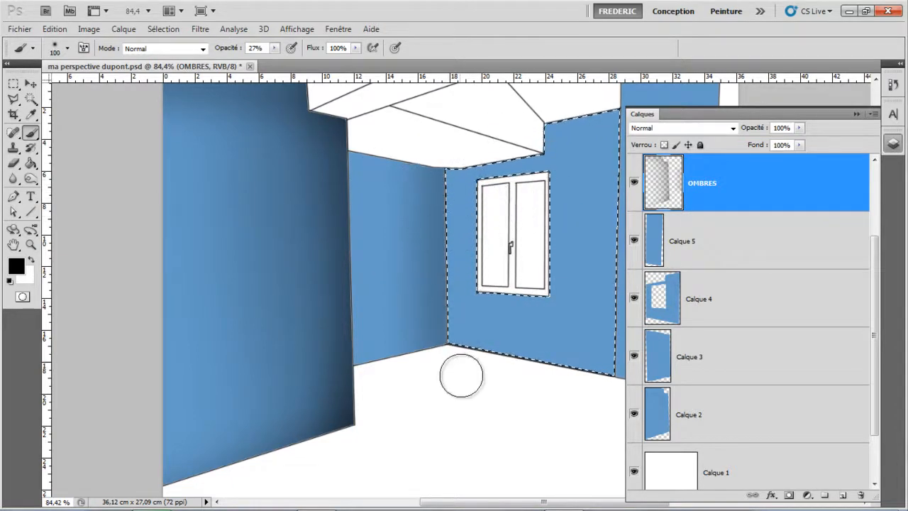
pyautogui.moveTo(448, 373); pyautogui.dragTo(439, 134)
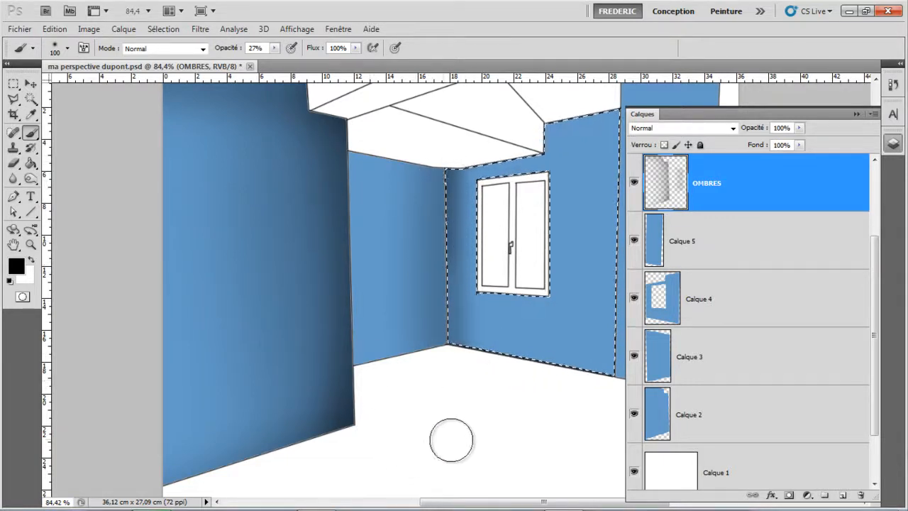
# - Paint soft shadows along the window wall's far vertical edge and lower part, enlarging the brush to 300 px, and clear the selection
pyautogui.hotkey('ctrl', 'd')
pyautogui.scroll(-3, 283, 364)
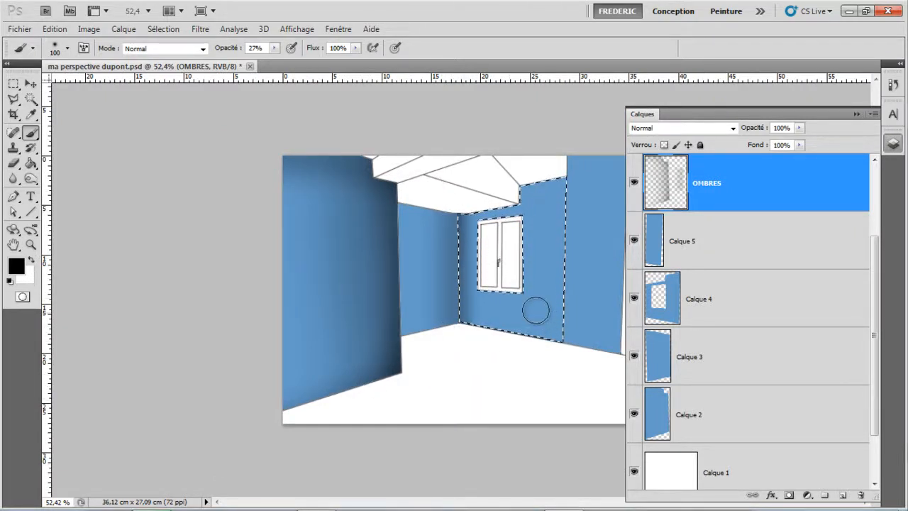
pyautogui.moveTo(555, 188); pyautogui.dragTo(563, 344)
pyautogui.press(']')
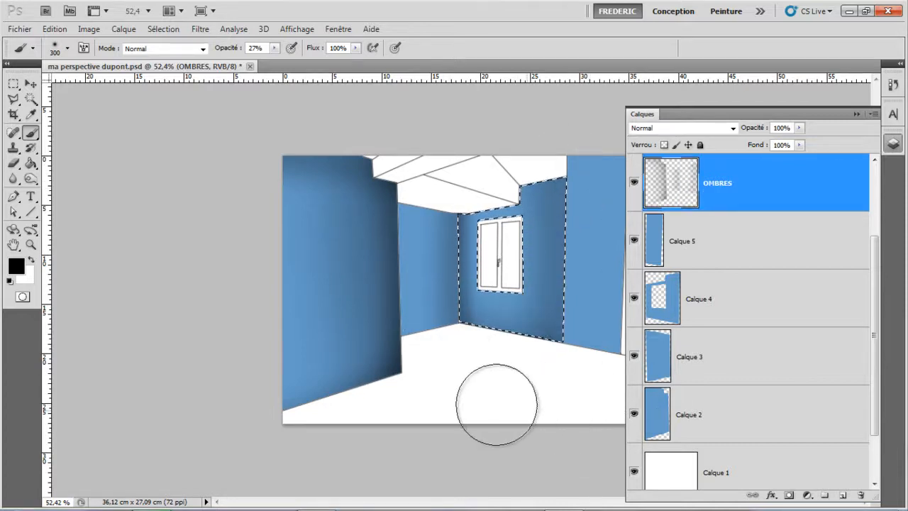
pyautogui.hotkey('ctrl', 'd')
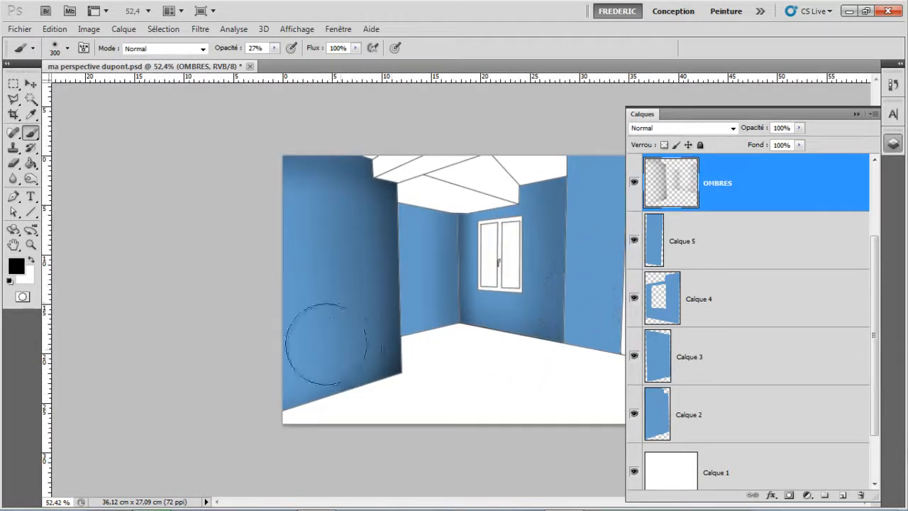
# - Load the recessed wall from Calque 3 as a selection and shade its edges on OMBRES with a soft 90 px brush
pyautogui.scroll(-1, 582, 284)
pyautogui.scroll(2, 583, 276)
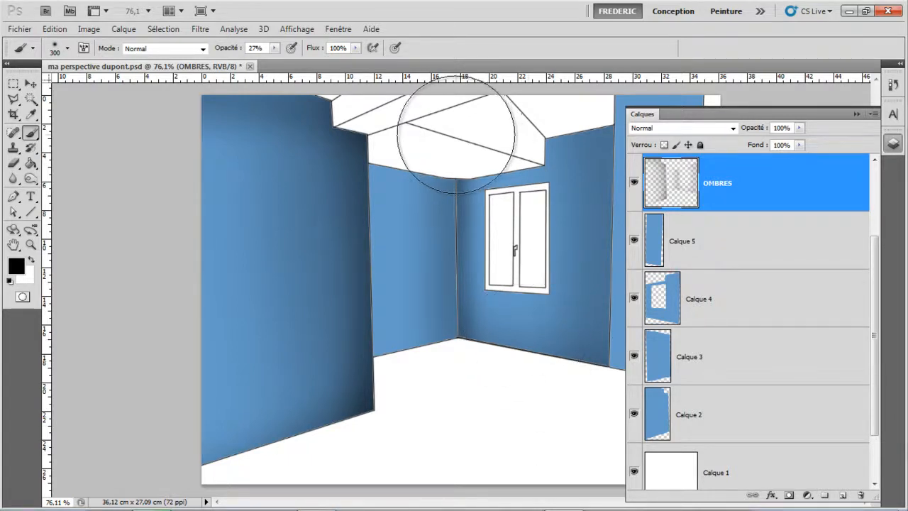
pyautogui.press('[')
pyautogui.press('[')
pyautogui.press('[')
pyautogui.press('[')
pyautogui.press('[')
pyautogui.press('[')
pyautogui.press('[')
pyautogui.press('[')
pyautogui.press('[')
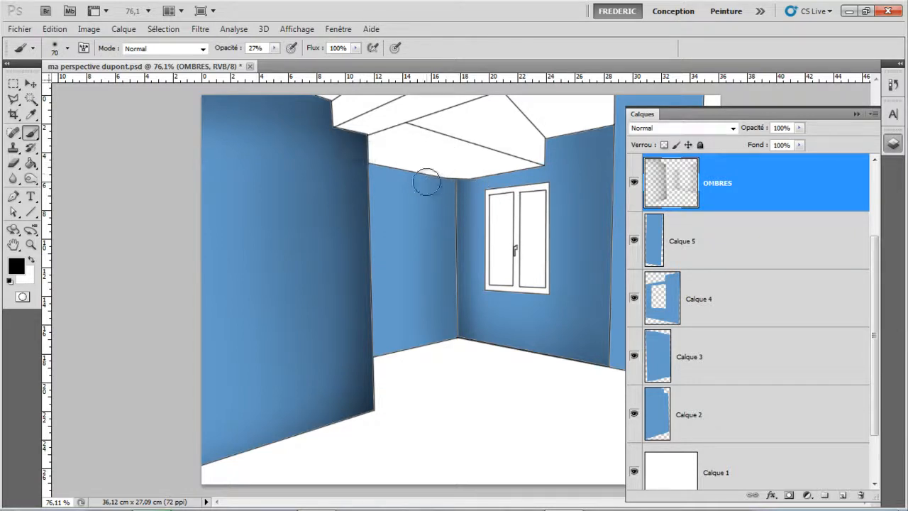
pyautogui.click(31, 83)
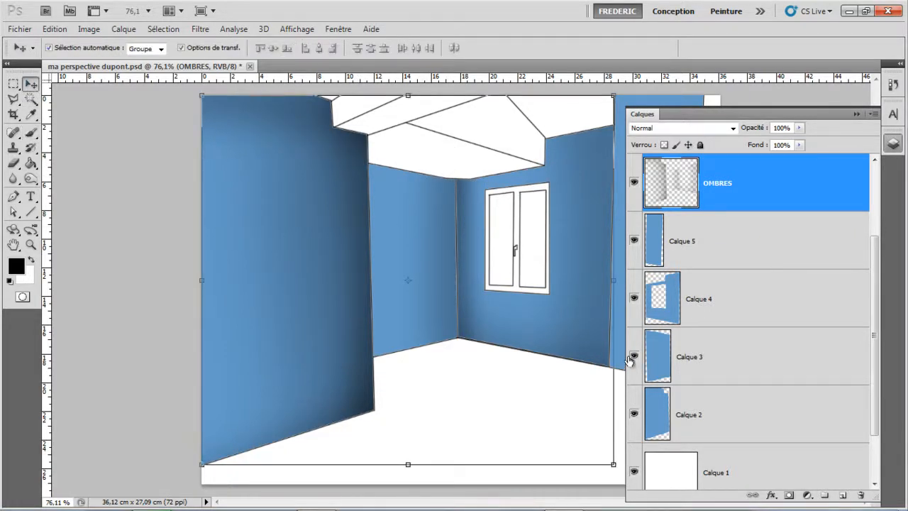
pyautogui.click(633, 357)
pyautogui.click(633, 357)
pyautogui.keyDown('ctrl'); pyautogui.click(662, 365); pyautogui.keyUp('ctrl')
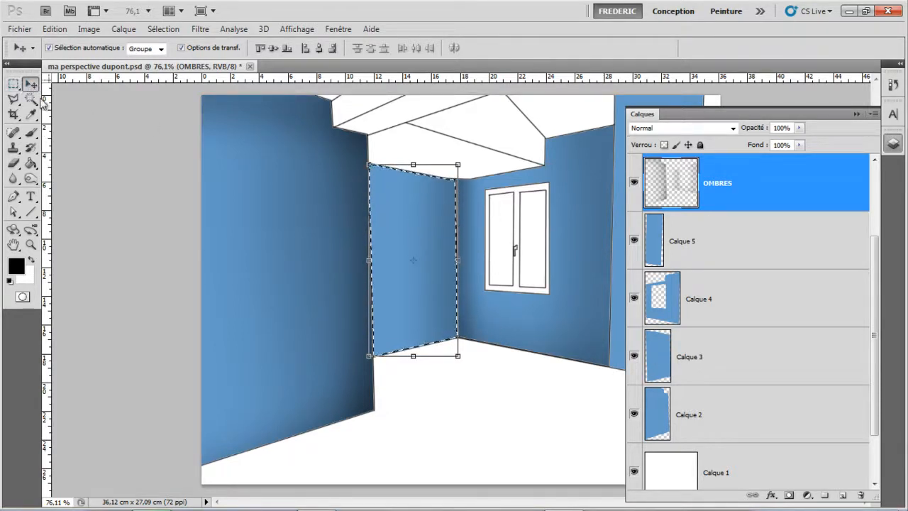
pyautogui.click(31, 133)
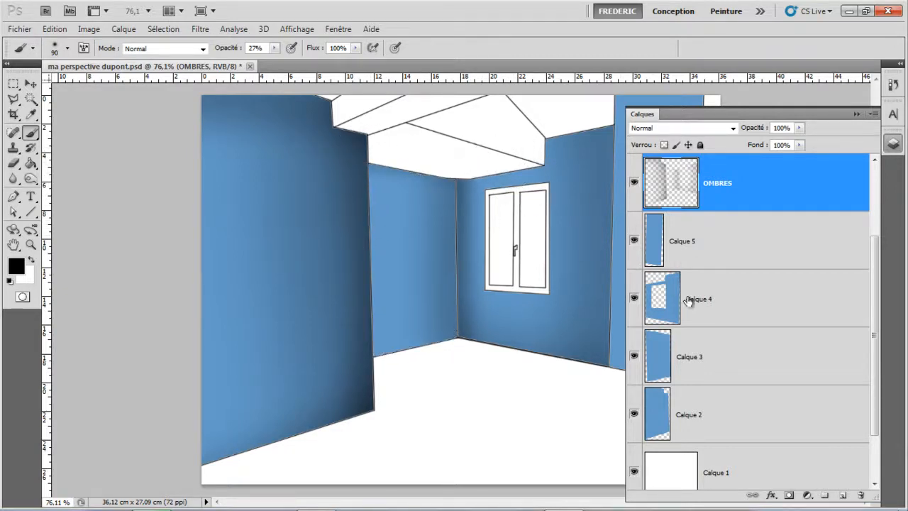
# - Load the window wall from Calque 4 as a selection, clear it, and examine the shading across the room
pyautogui.keyDown('ctrl'); pyautogui.click(665, 301); pyautogui.keyUp('ctrl')
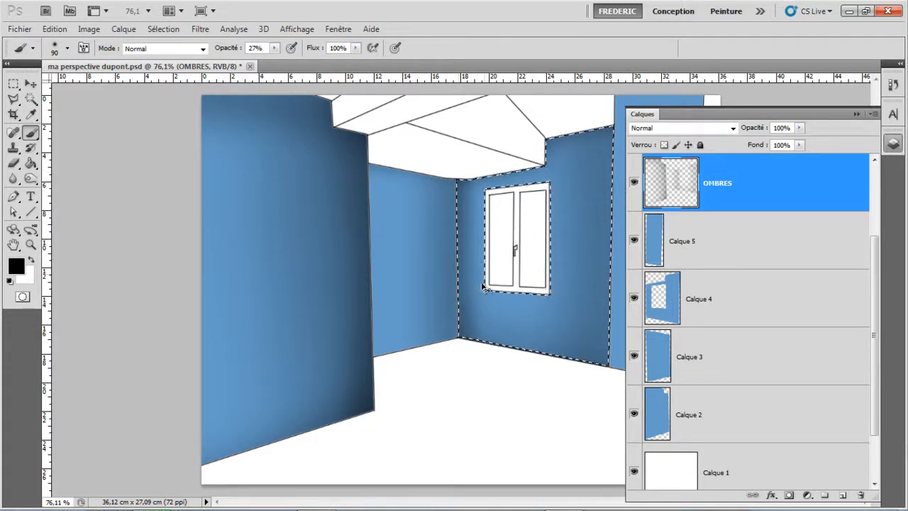
pyautogui.hotkey('ctrl', 'd')
pyautogui.scroll(-3, 292, 317)
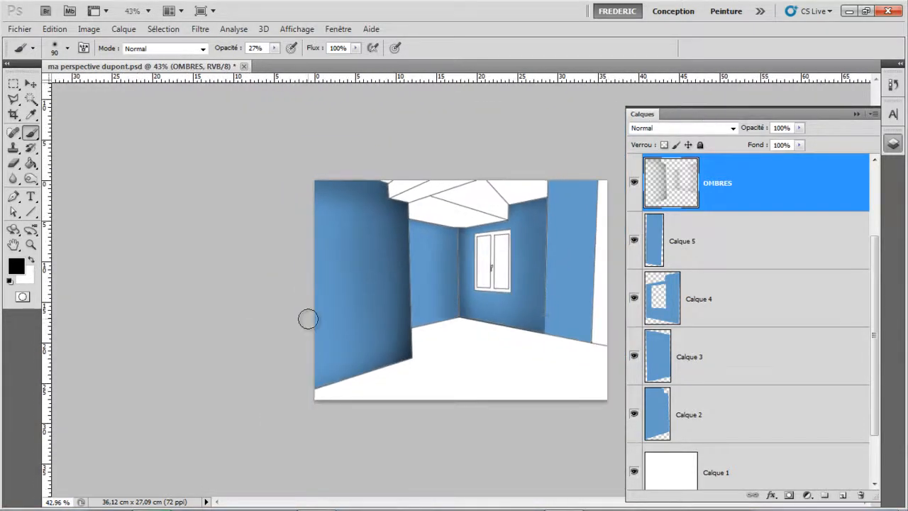
pyautogui.scroll(3, 572, 354)
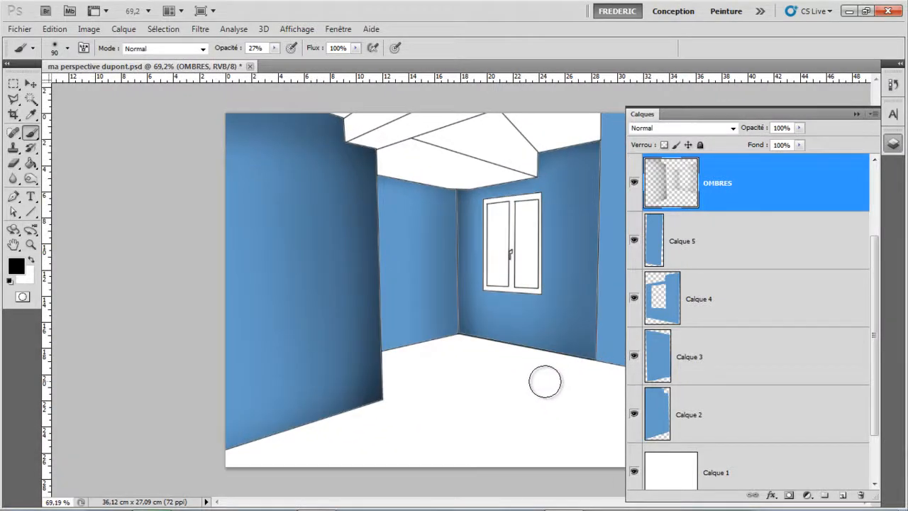
pyautogui.scroll(-1, 425, 319)
pyautogui.scroll(2, 478, 336)
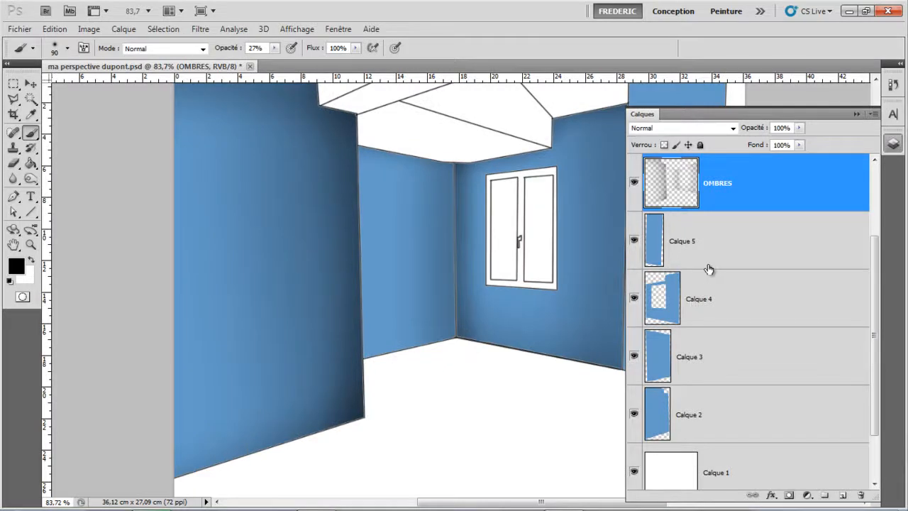
# - Load the recessed wall from Calque 3 as a selection, activate the LUMIERES layer, and switch the foreground colour to white
pyautogui.click(635, 243)
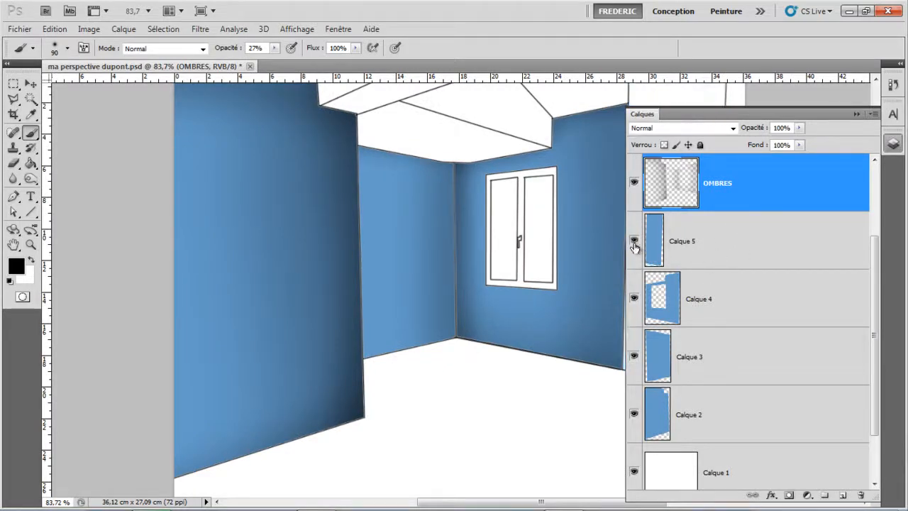
pyautogui.click(659, 364)
pyautogui.keyDown('ctrl'); pyautogui.click(659, 362); pyautogui.keyUp('ctrl')
pyautogui.scroll(3, 880, 300)
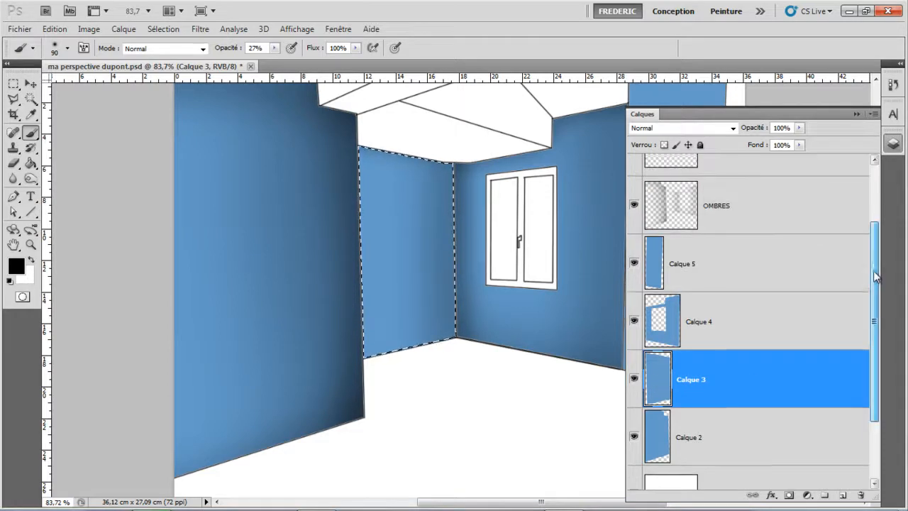
pyautogui.click(738, 235)
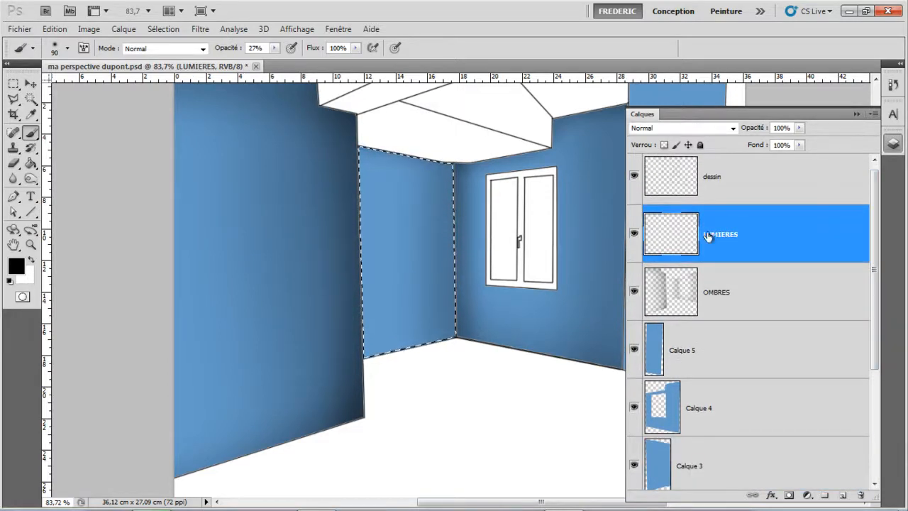
pyautogui.click(31, 261)
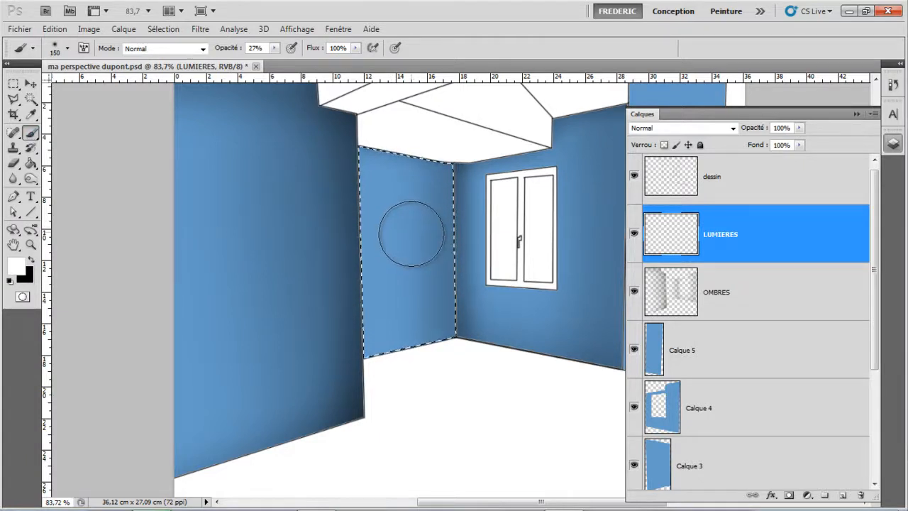
# - Try painting a soft white light over the recessed wall on LUMIERES, and undo it back to Calque 3
pyautogui.moveTo(406, 234); pyautogui.dragTo(418, 256)
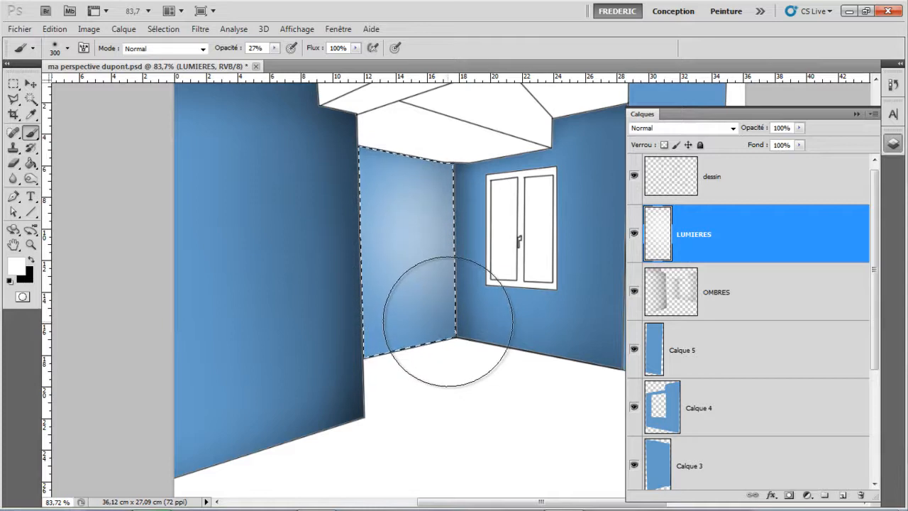
pyautogui.keyDown('ctrl'); pyautogui.click(448, 316); pyautogui.keyUp('ctrl')
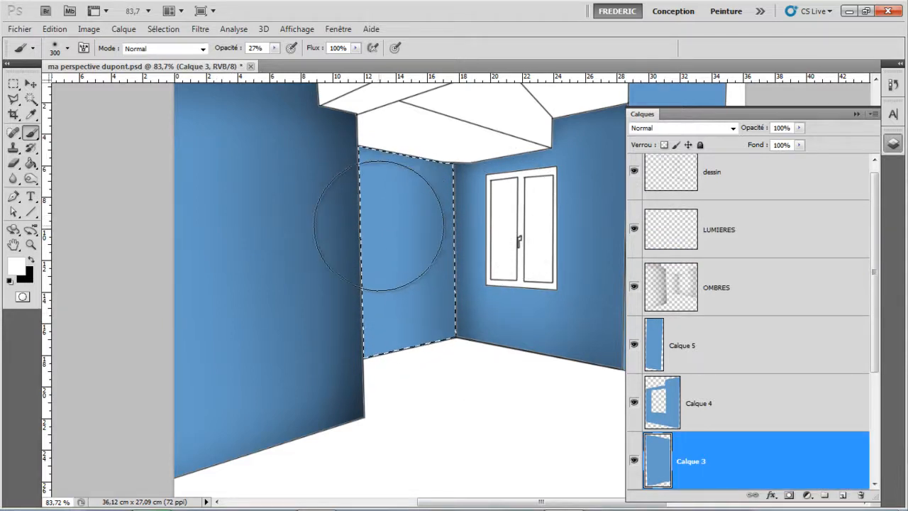
# - Paint a soft white light on the recessed wall directly on Calque 3 with the 300 px brush, and clear the selection
pyautogui.moveTo(379, 224)
pyautogui.mouseDown()
pyautogui.moveTo(387, 283)
pyautogui.moveTo(424, 310)
pyautogui.mouseUp()
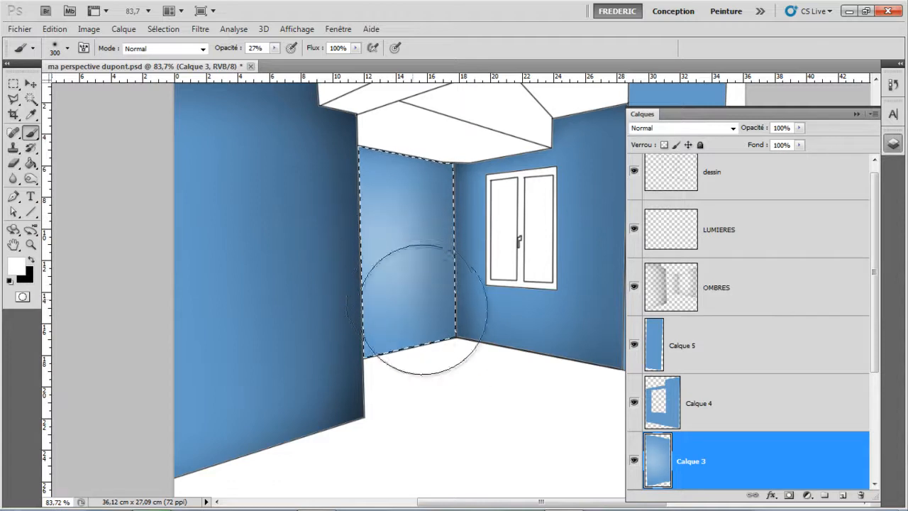
pyautogui.hotkey('ctrl', 'd')
pyautogui.scroll(-3, 212, 314)
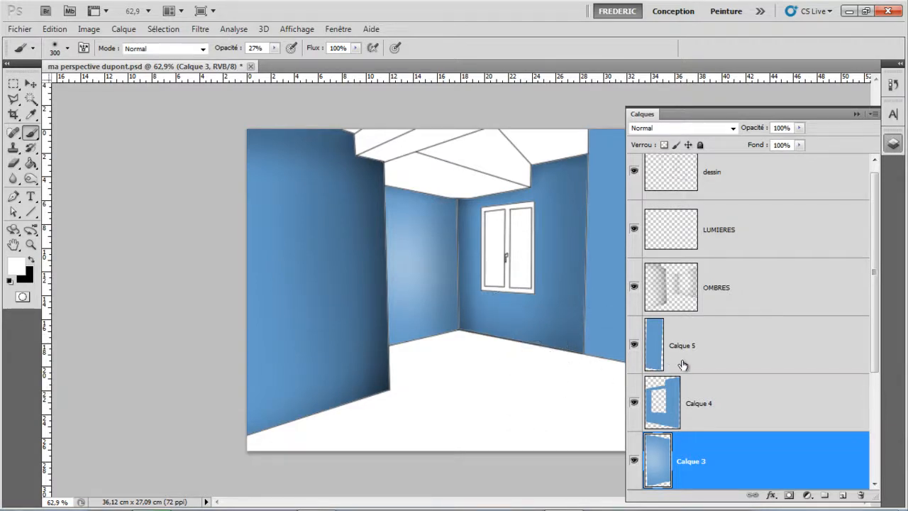
# - Try the Incrustation and Lumière tamisée blend modes on the OMBRES layer, toggling its visibility to compare
pyautogui.click(753, 300)
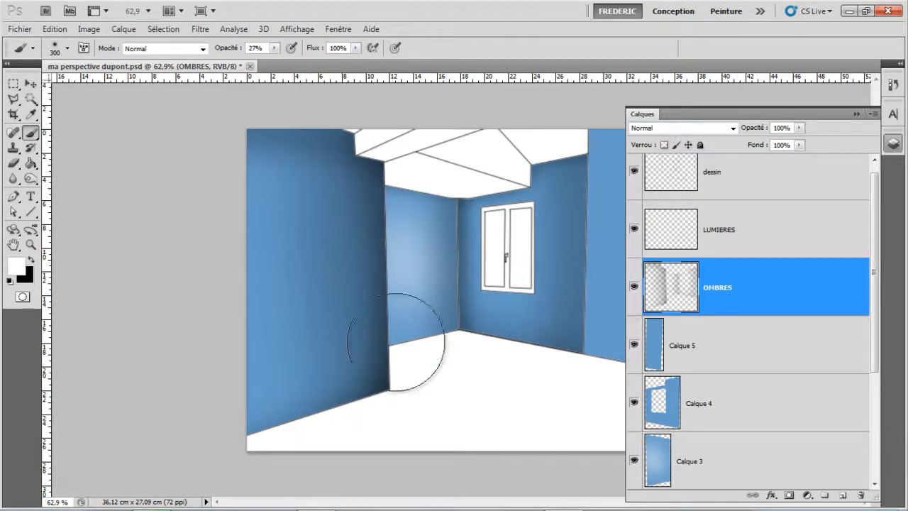
pyautogui.click(733, 129)
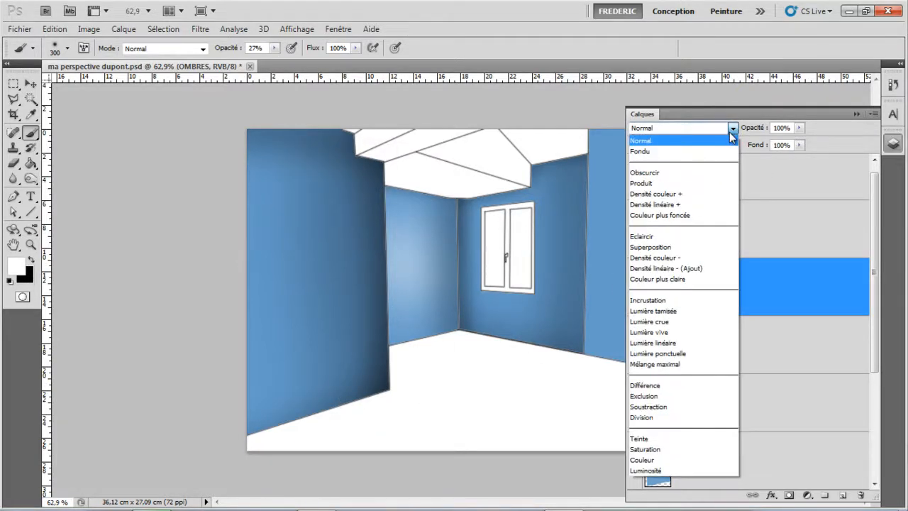
pyautogui.click(657, 301)
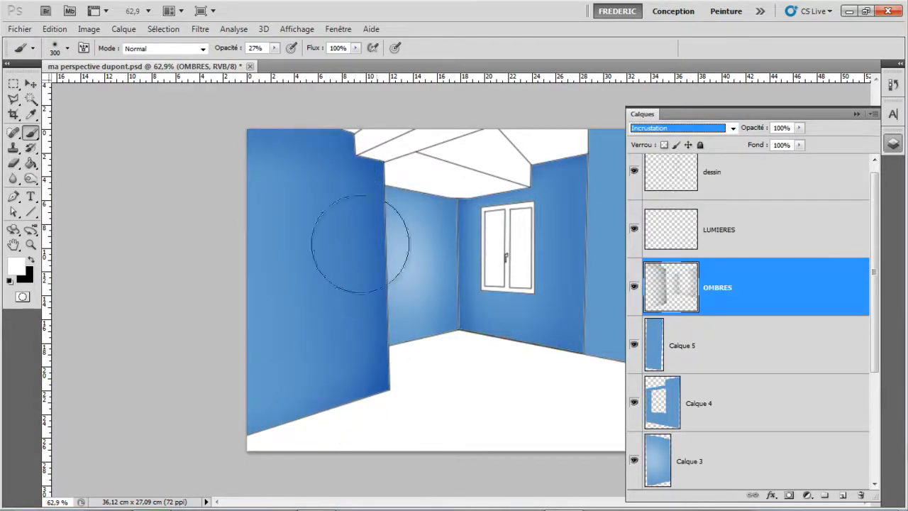
pyautogui.click(732, 128)
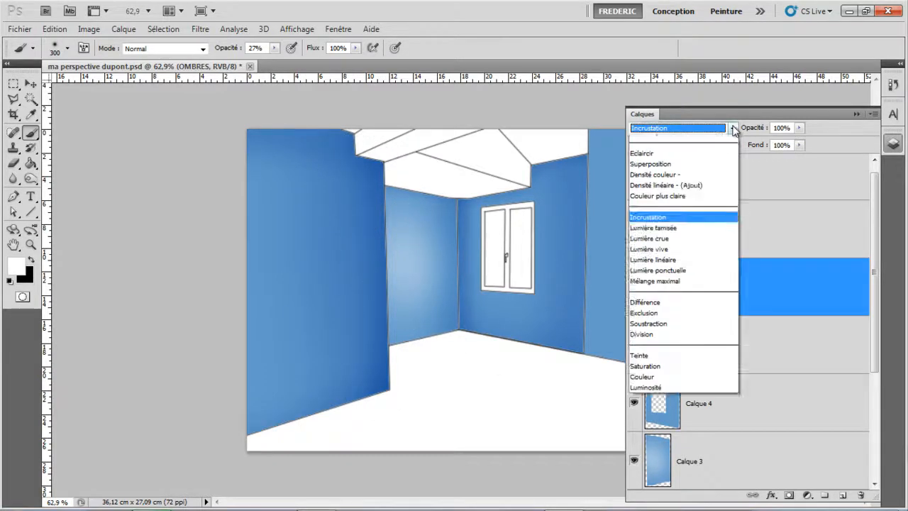
pyautogui.click(683, 319)
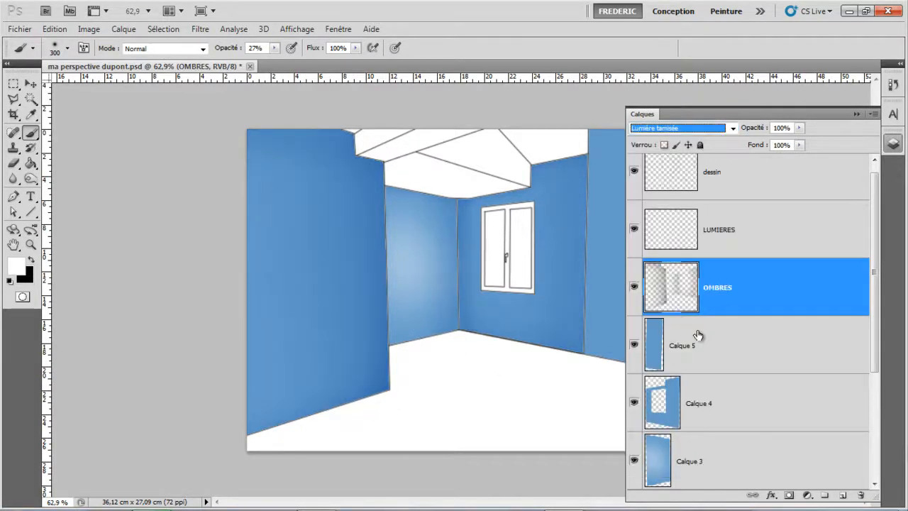
pyautogui.click(636, 287)
pyautogui.click(635, 287)
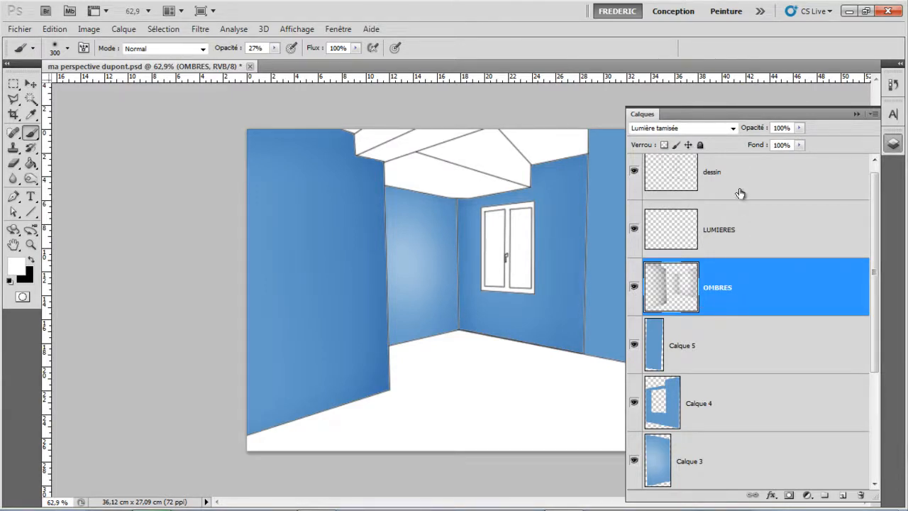
# - Set the OMBRES layer's blend mode back to Normal, switch to the Move tool, and deselect all layers
pyautogui.click(731, 128)
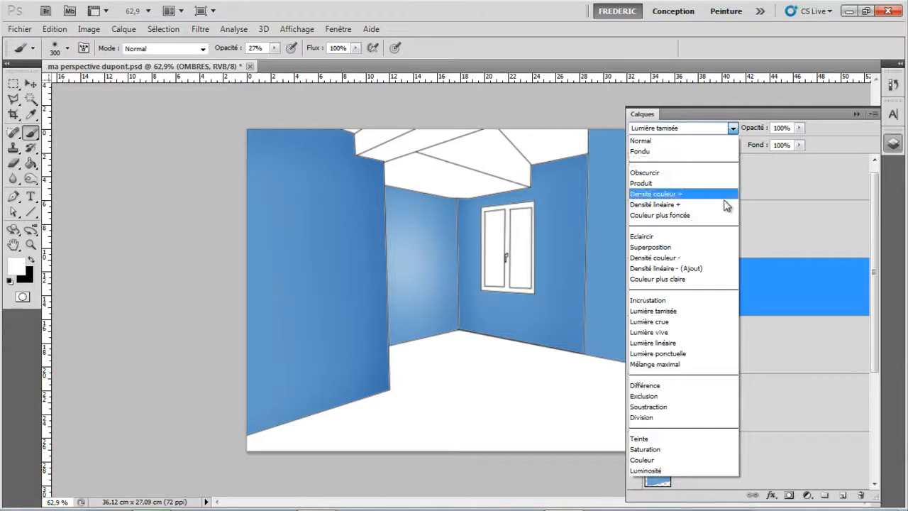
pyautogui.click(688, 140)
pyautogui.click(30, 84)
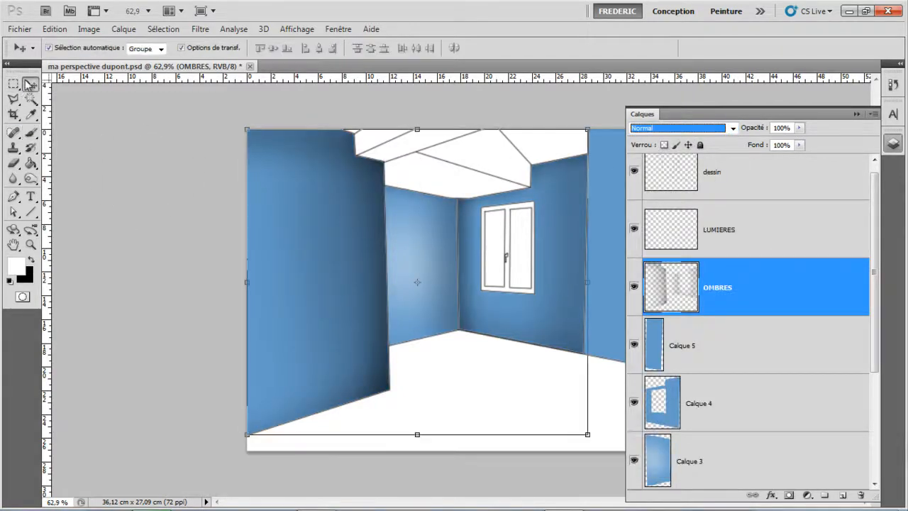
pyautogui.moveTo(753, 128); pyautogui.dragTo(730, 139)
pyautogui.click(115, 171)
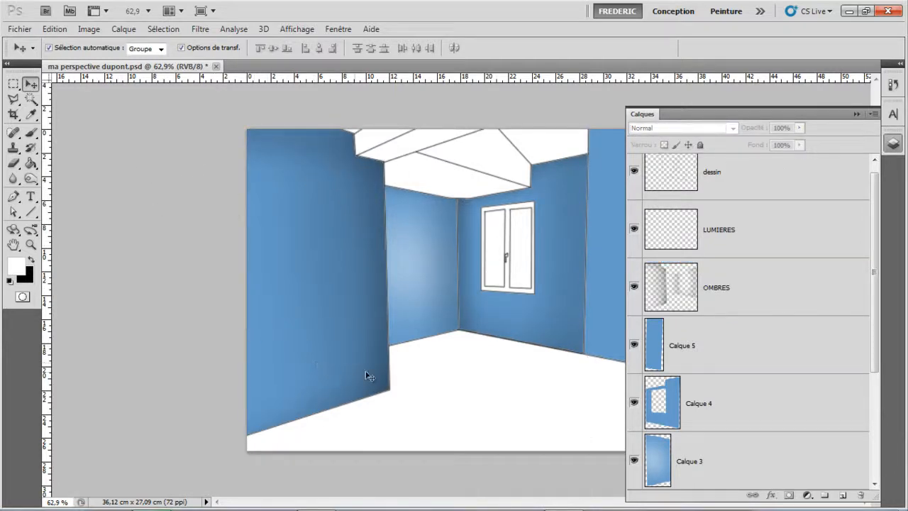
# - Add a new layer directly above OMBRES and name it OMBRES PROCHES
pyautogui.scroll(5, 553, 318)
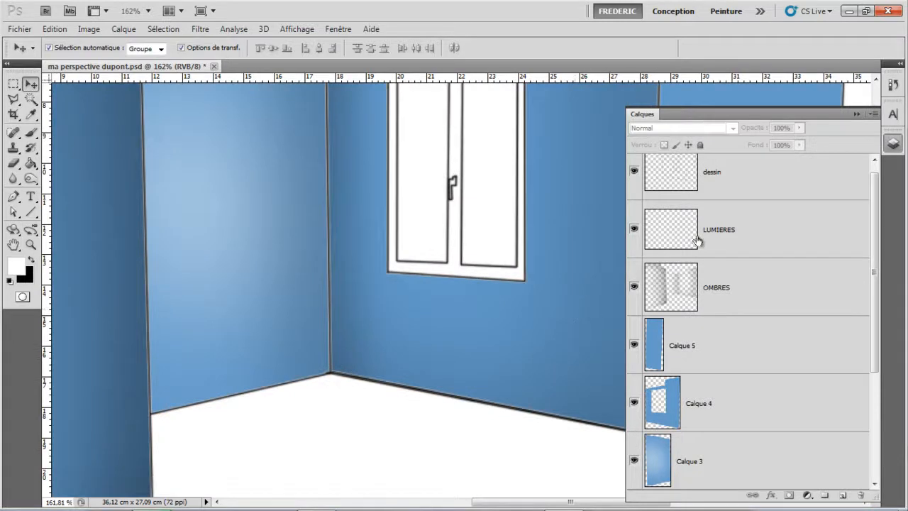
pyautogui.click(720, 284)
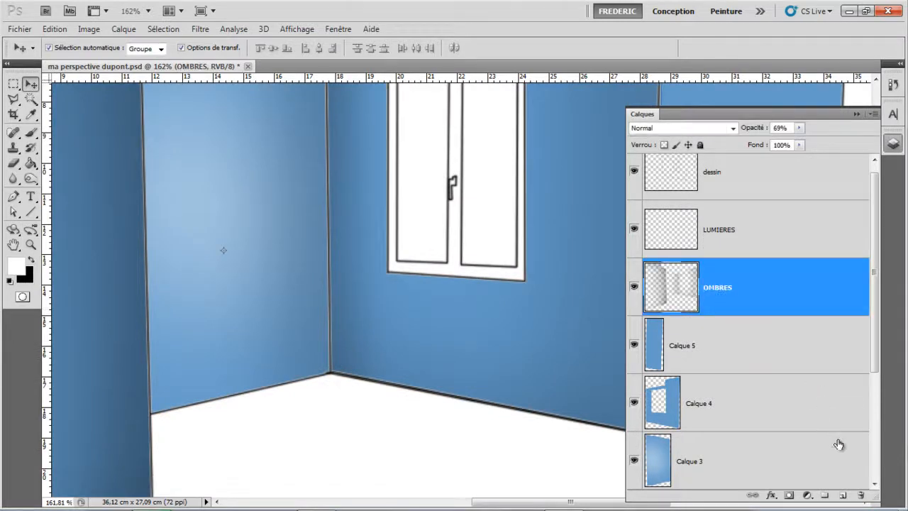
pyautogui.click(842, 495)
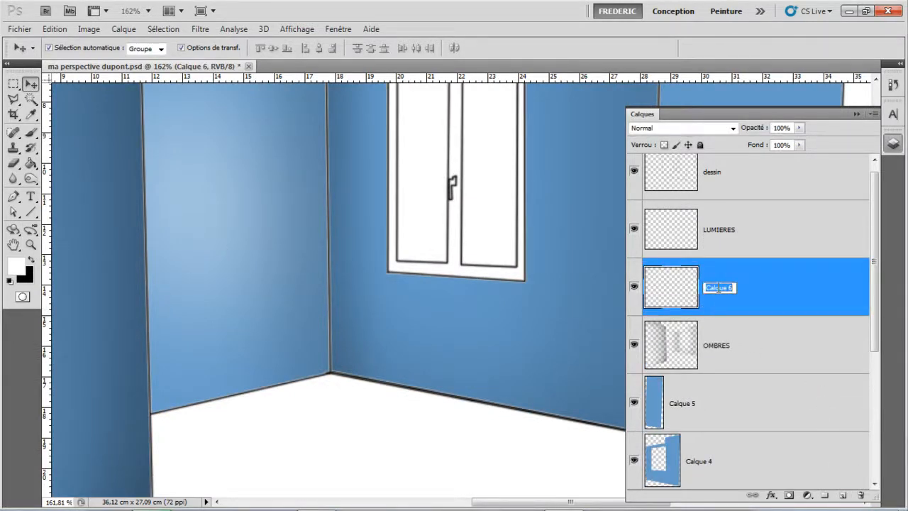
pyautogui.write('S PROCHES')
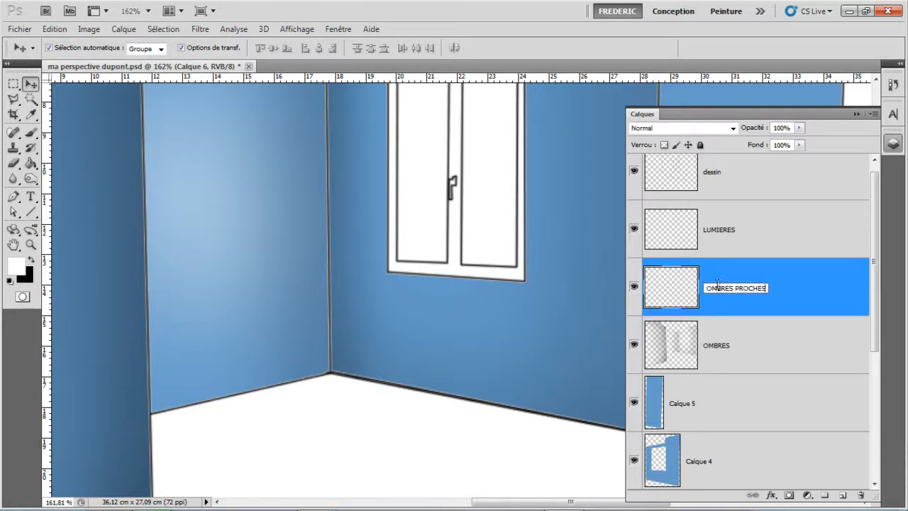
pyautogui.press('Return')
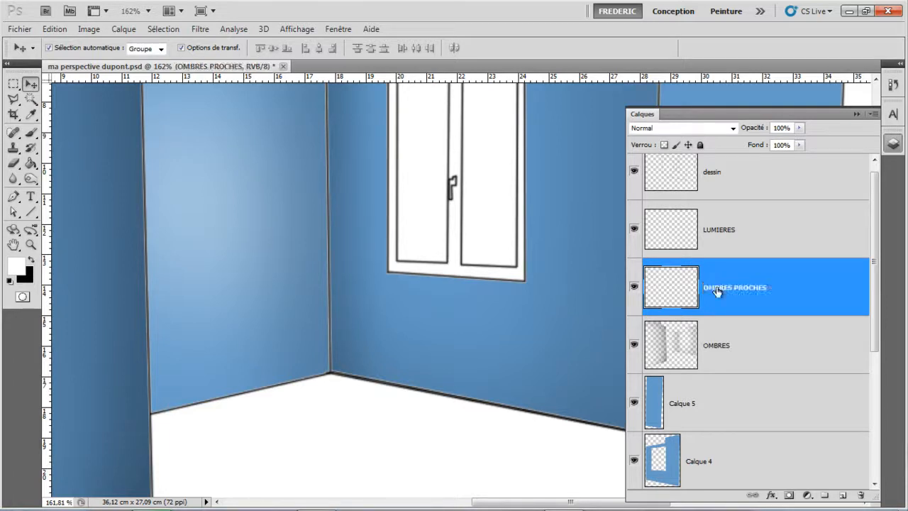
# - Select a four-sided area of wall just below the window with the Polygonal Lasso, keeping OMBRES PROCHES active
pyautogui.click(12, 85)
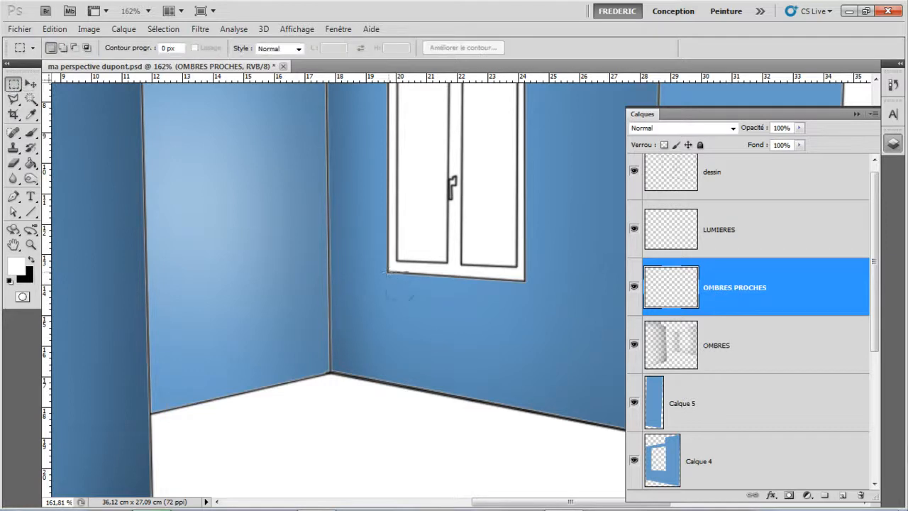
pyautogui.click(259, 196)
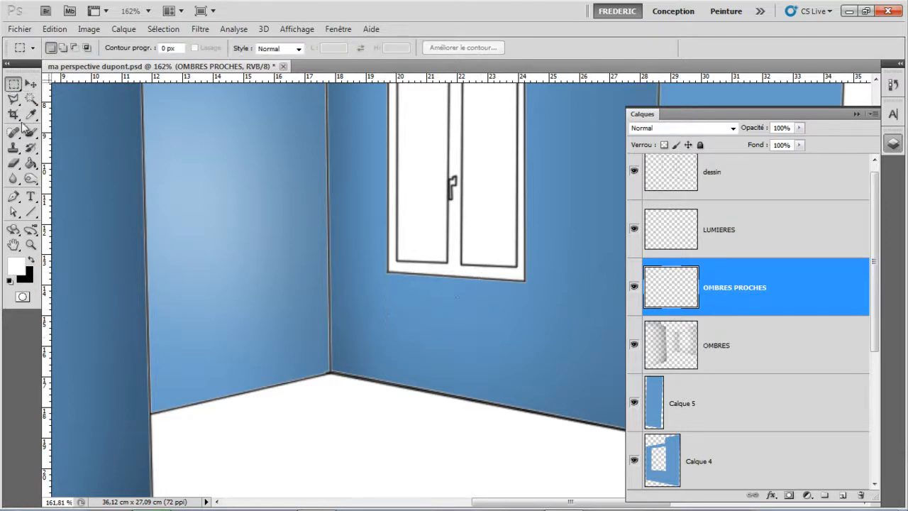
pyautogui.click(12, 100)
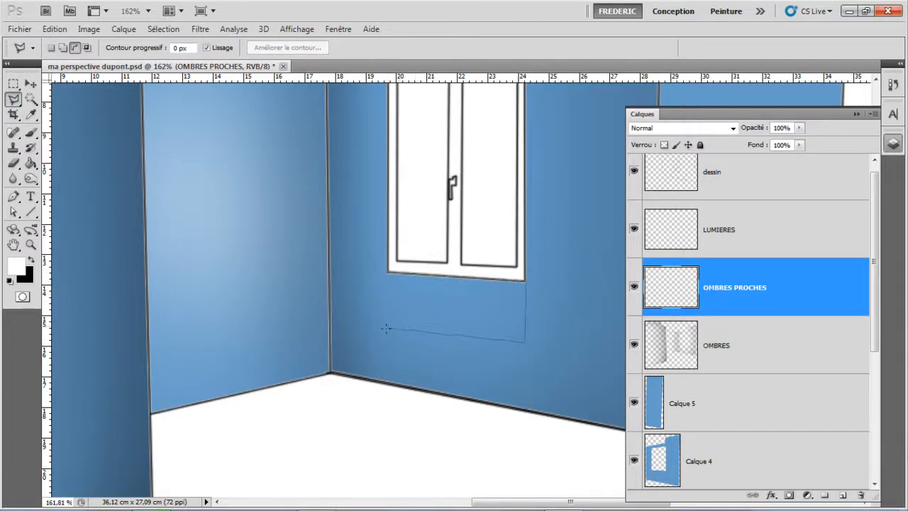
pyautogui.click(386, 266)
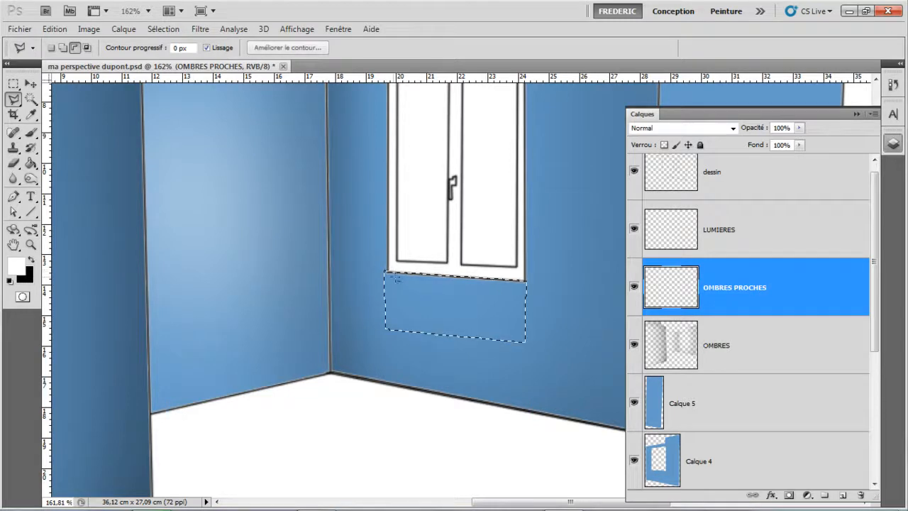
pyautogui.click(726, 344)
pyautogui.click(728, 294)
# - Paint a black shadow inside the selection under the window with a 100 px brush at 27% opacity
pyautogui.click(30, 133)
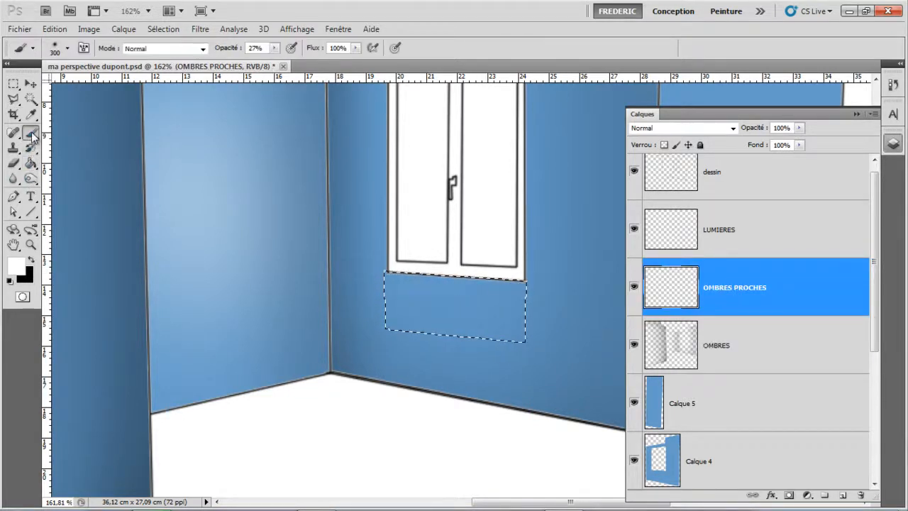
pyautogui.click(31, 260)
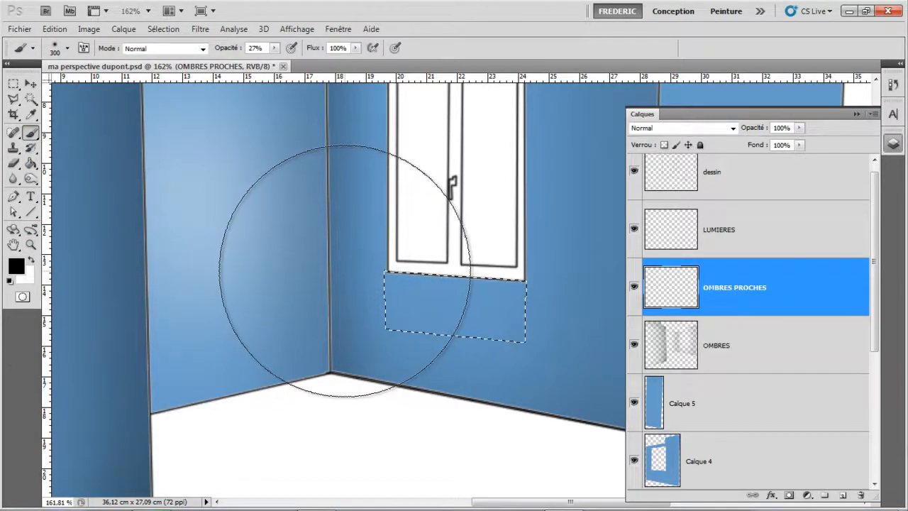
pyautogui.press('[')
pyautogui.press('[')
pyautogui.press('[')
pyautogui.press('[')
pyautogui.press('[')
pyautogui.press('[')
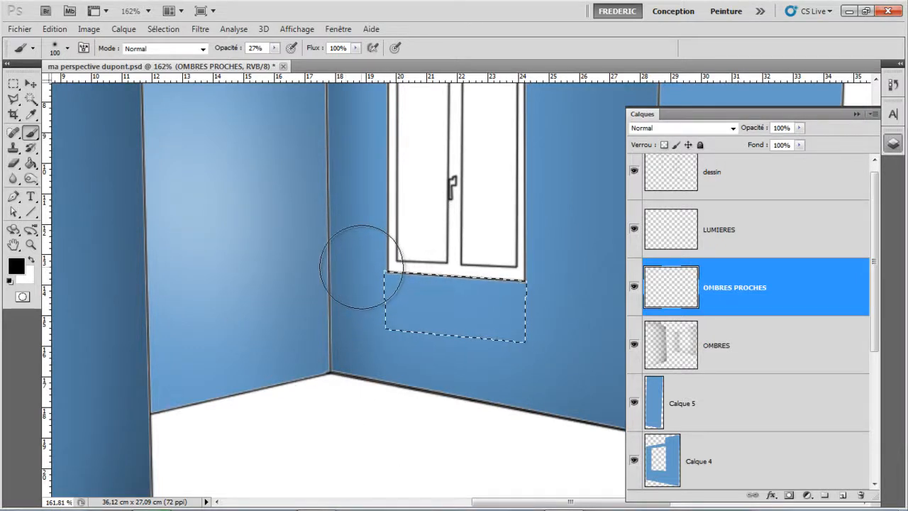
pyautogui.moveTo(360, 263); pyautogui.dragTo(528, 305)
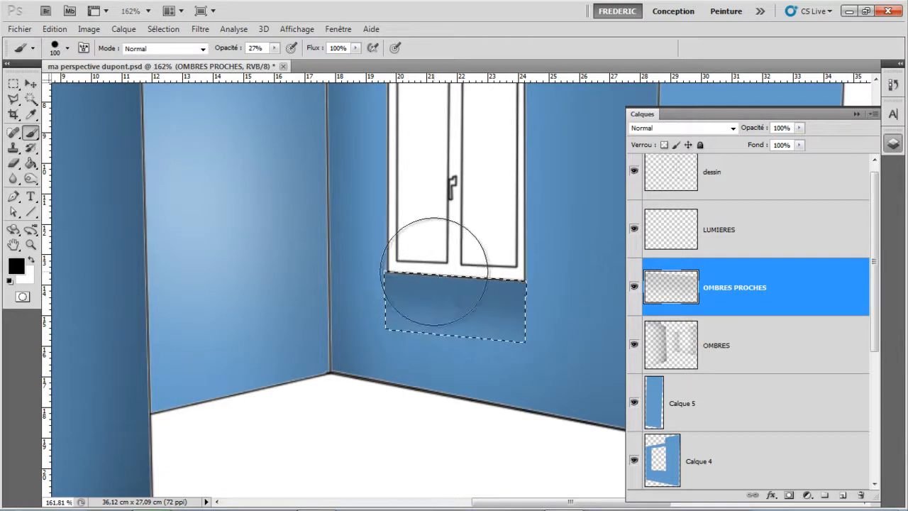
# - Darken the shadow directly along the window's lower edge with a soft 40 px brush, and clear the selection
pyautogui.press('[')
pyautogui.press('[')
pyautogui.press('[')
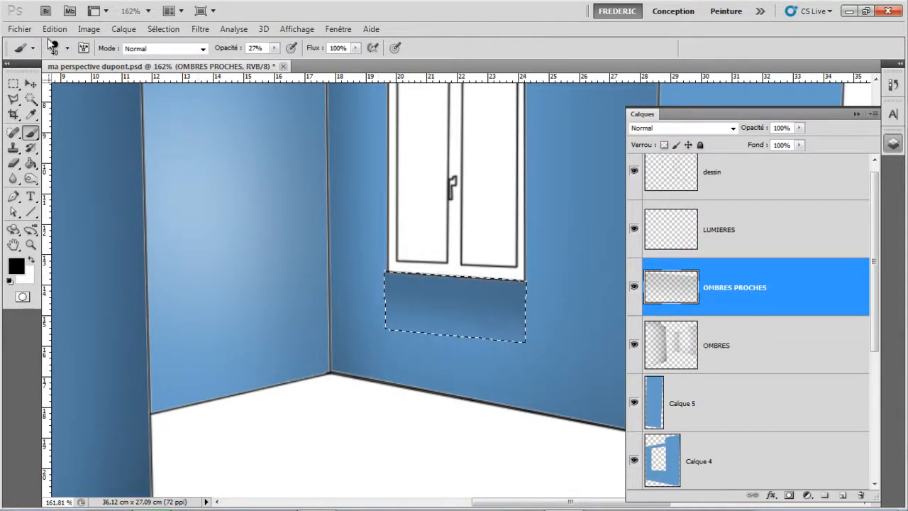
pyautogui.click(67, 48)
pyautogui.press('Return')
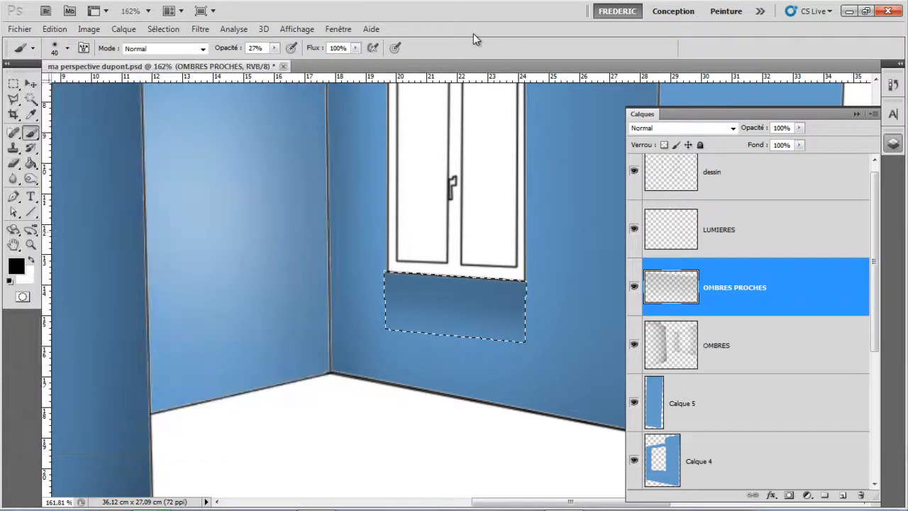
pyautogui.moveTo(406, 261); pyautogui.dragTo(618, 263)
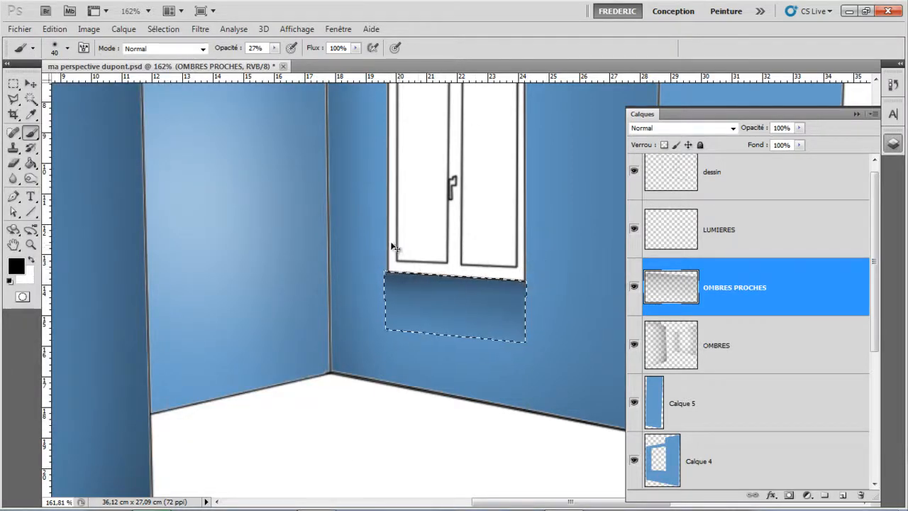
pyautogui.hotkey('ctrl', 'd')
pyautogui.scroll(-2, 458, 376)
pyautogui.scroll(-2, 458, 376)
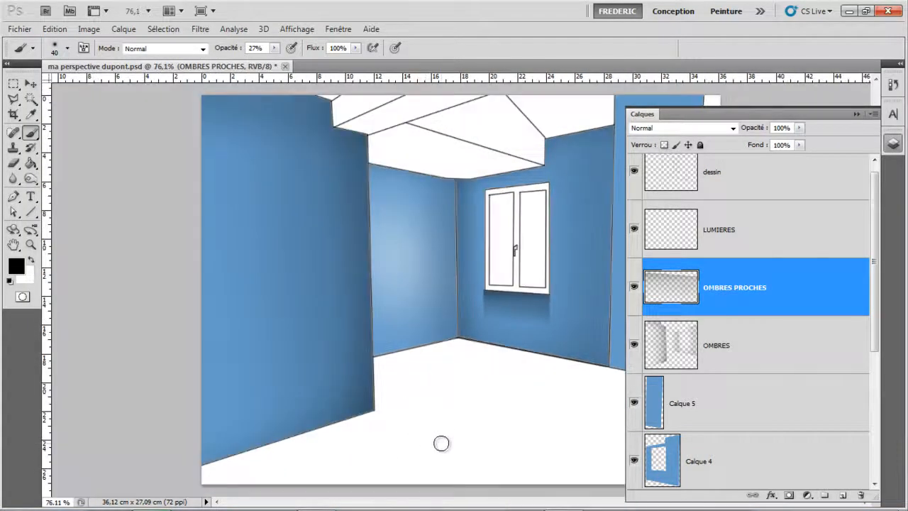
pyautogui.scroll(2, 543, 367)
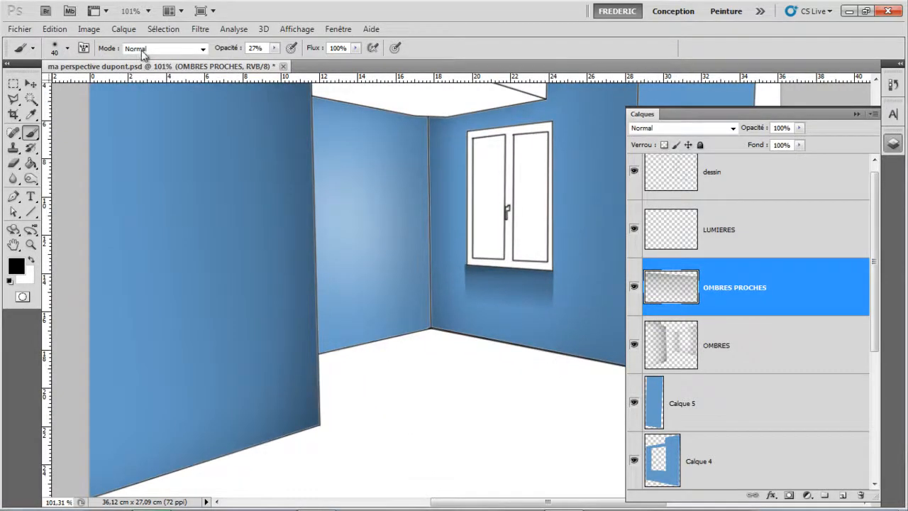
# - Soften the window shadow on OMBRES PROCHES with a 3.1 pixel Gaussian blur
pyautogui.click(198, 29)
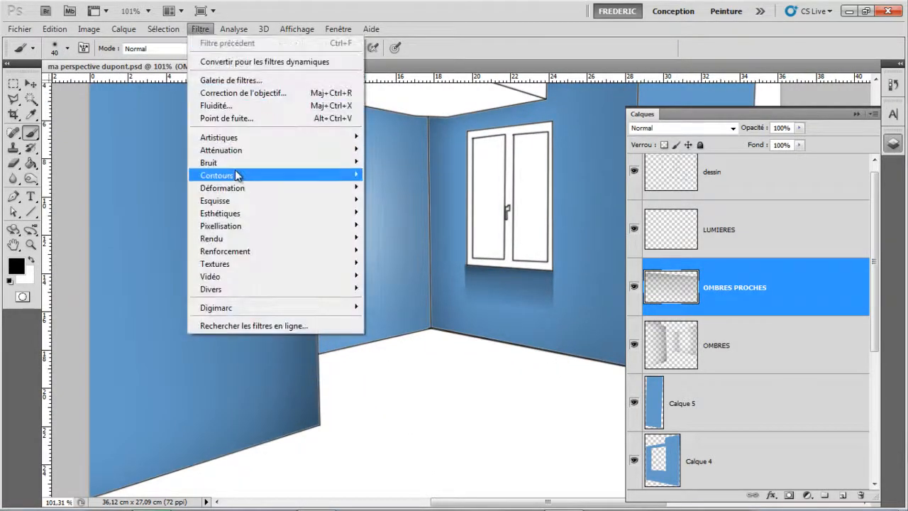
pyautogui.moveTo(236, 154)
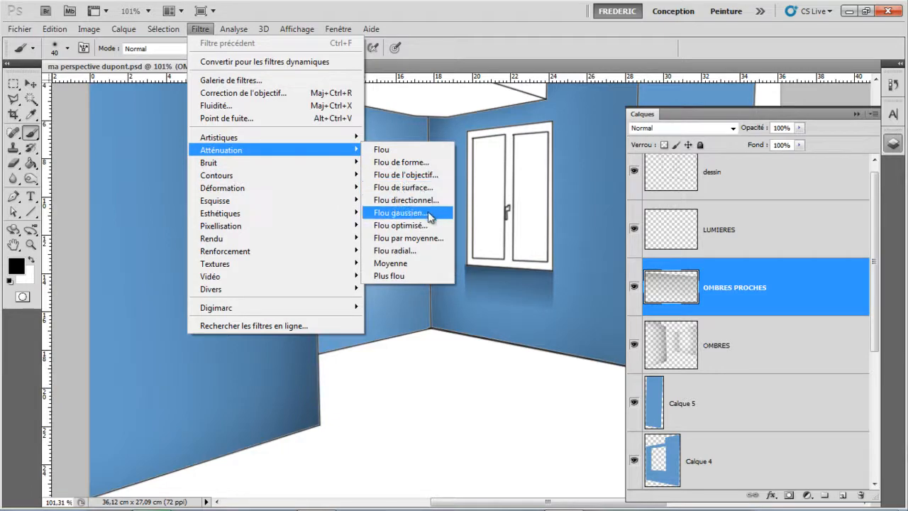
pyautogui.click(432, 213)
pyautogui.click(615, 296)
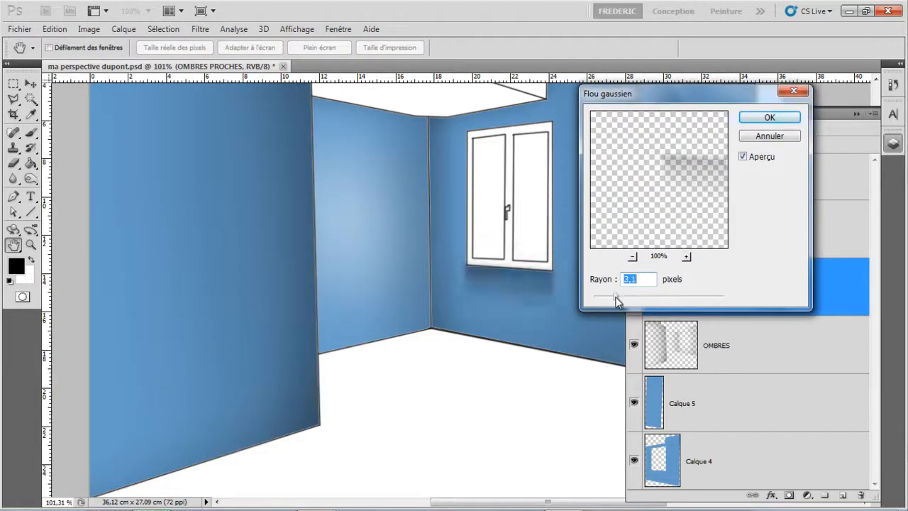
pyautogui.click(769, 115)
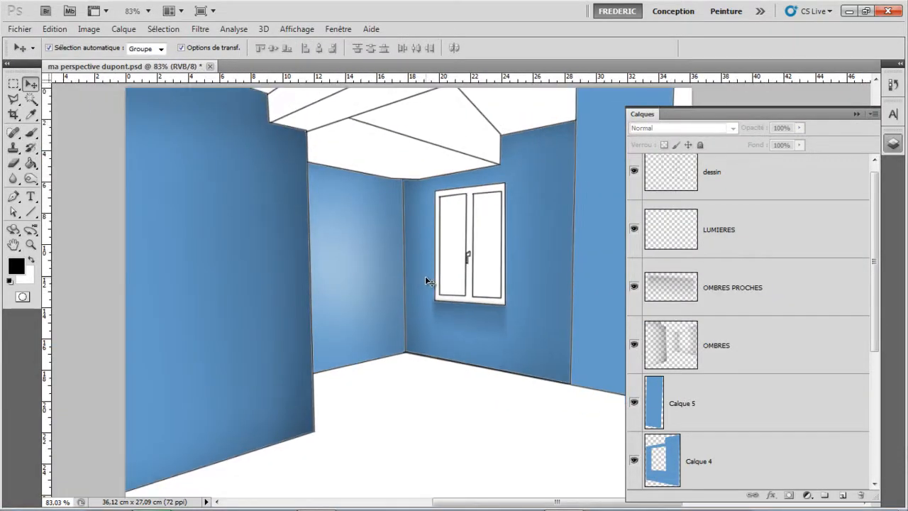
pyautogui.scroll(-1, 435, 261)
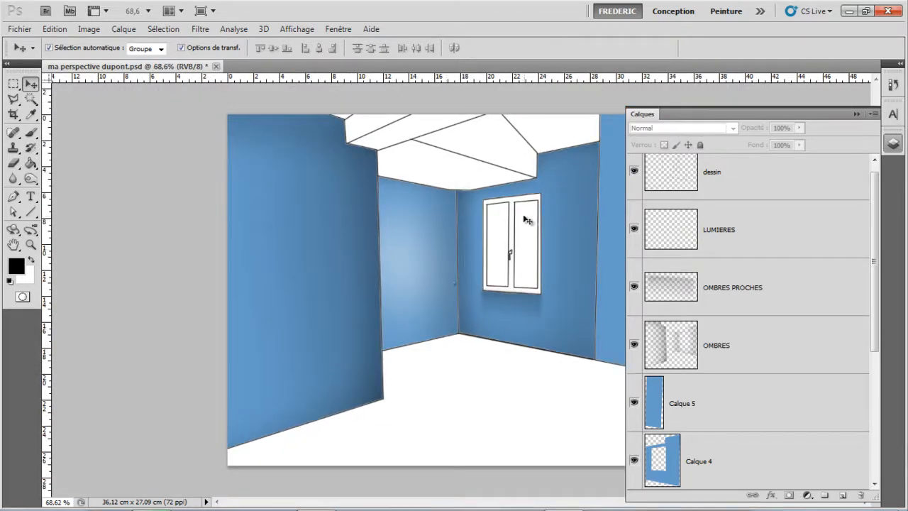
# - Switch to Firefox and search Google Images for CIEL in a new tab
pyautogui.moveTo(448, 507)
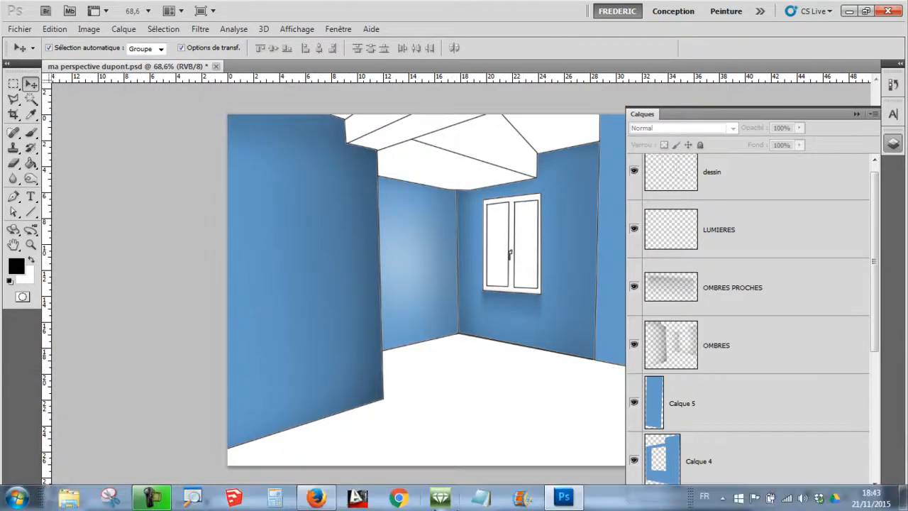
pyautogui.click(317, 499)
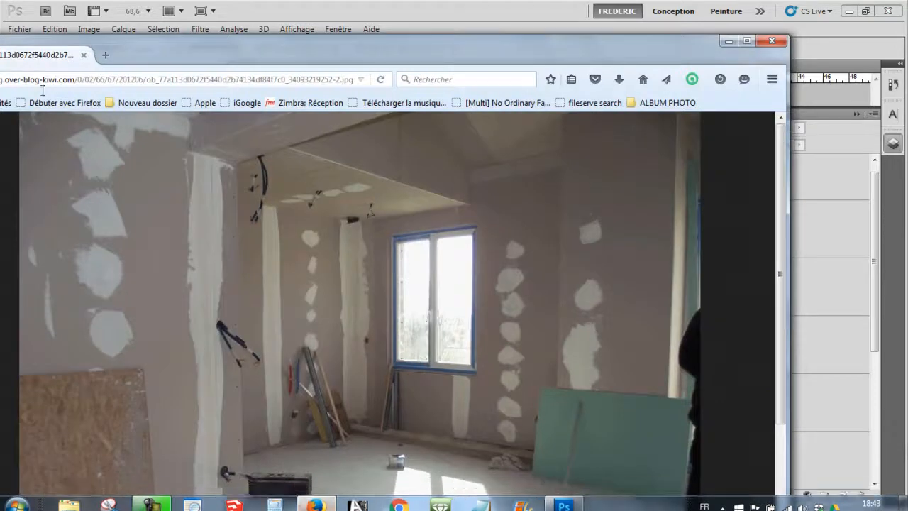
pyautogui.click(106, 55)
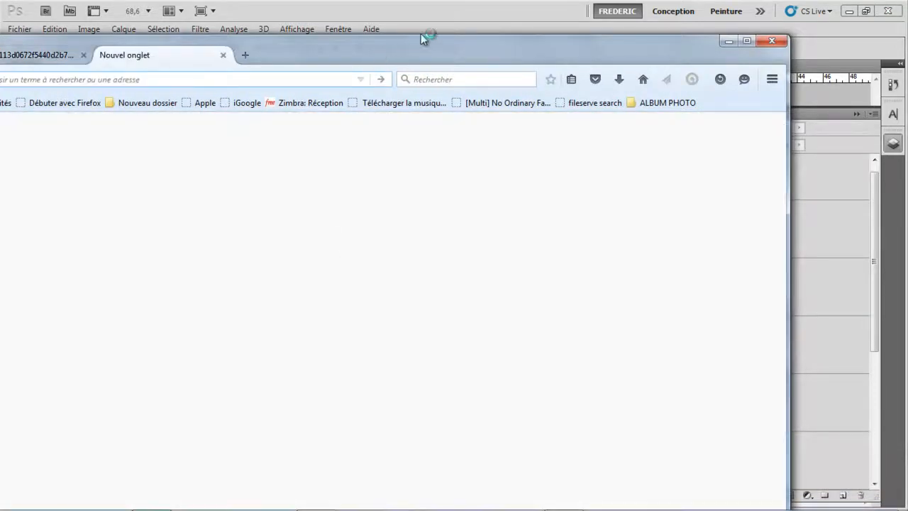
pyautogui.moveTo(420, 34); pyautogui.dragTo(478, 23)
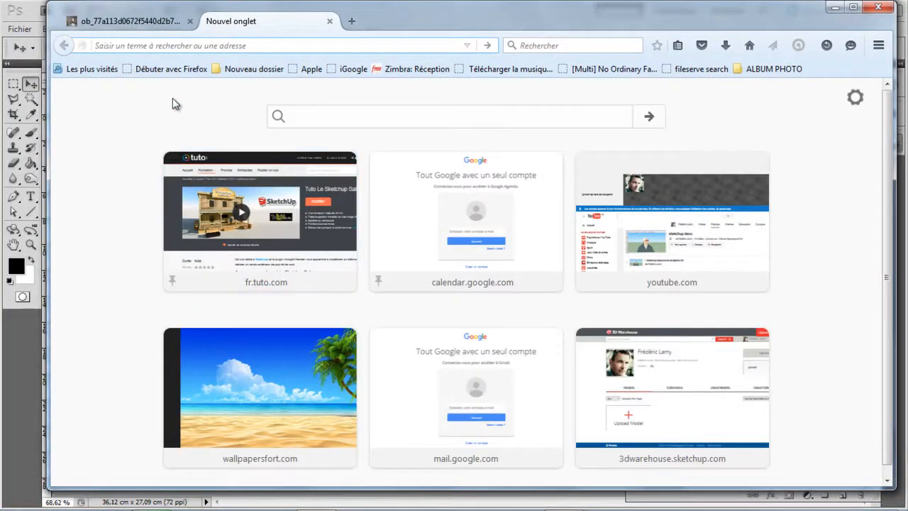
pyautogui.click(310, 115)
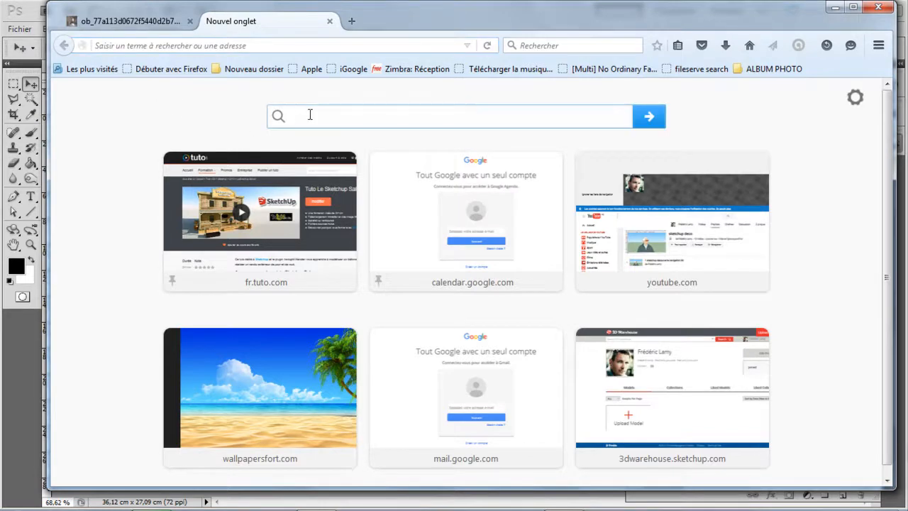
pyautogui.write('CIEL')
pyautogui.press('Return')
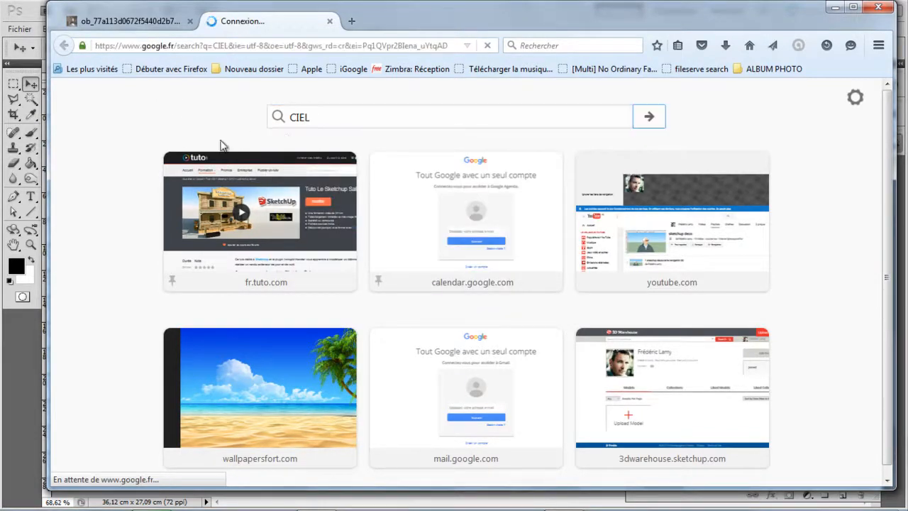
pyautogui.click(200, 139)
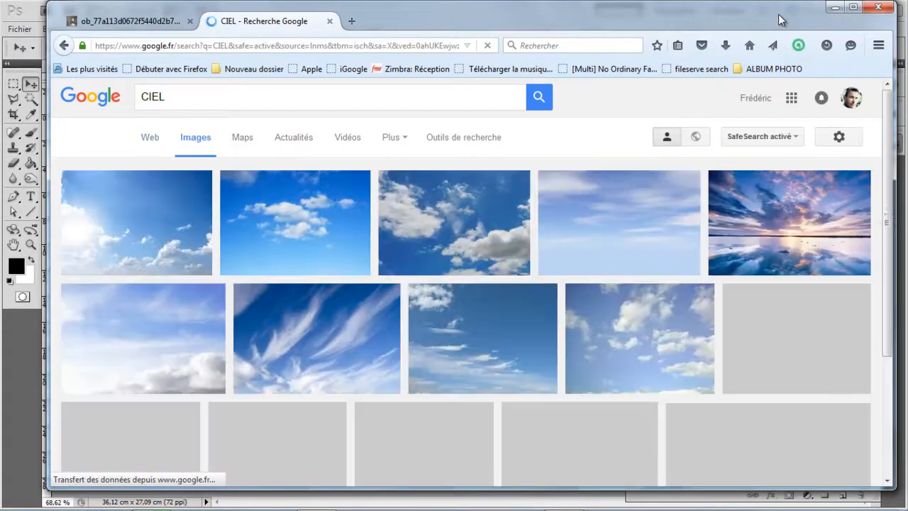
# - Minimise Photoshop and arrange the browser with the sky images over the desktop
pyautogui.click(834, 7)
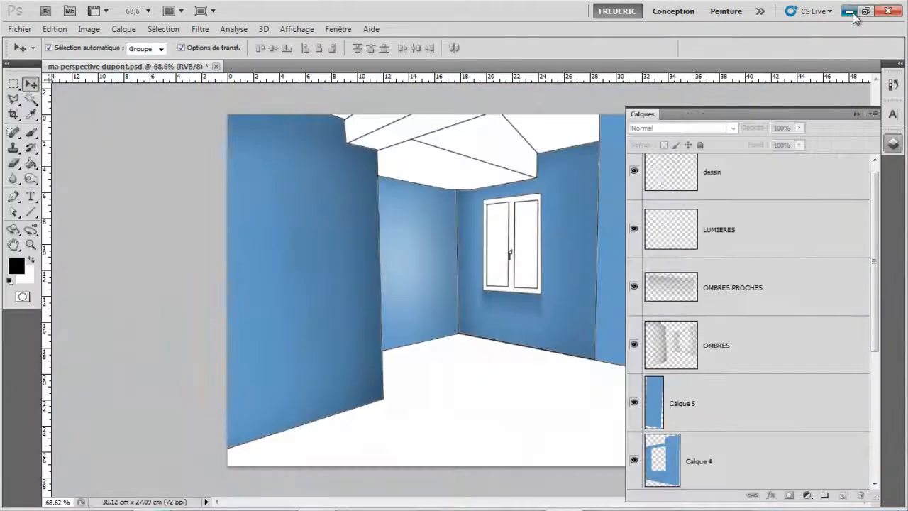
pyautogui.click(848, 11)
pyautogui.moveTo(408, 287); pyautogui.dragTo(485, 78)
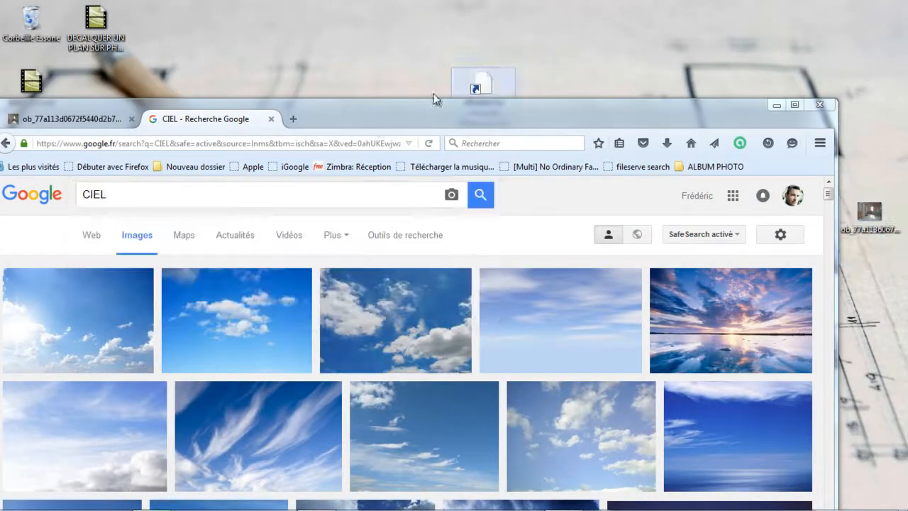
# - Open the blue sky image with small scattered white clouds, and reposition the browser window over the desktop
pyautogui.click(361, 331)
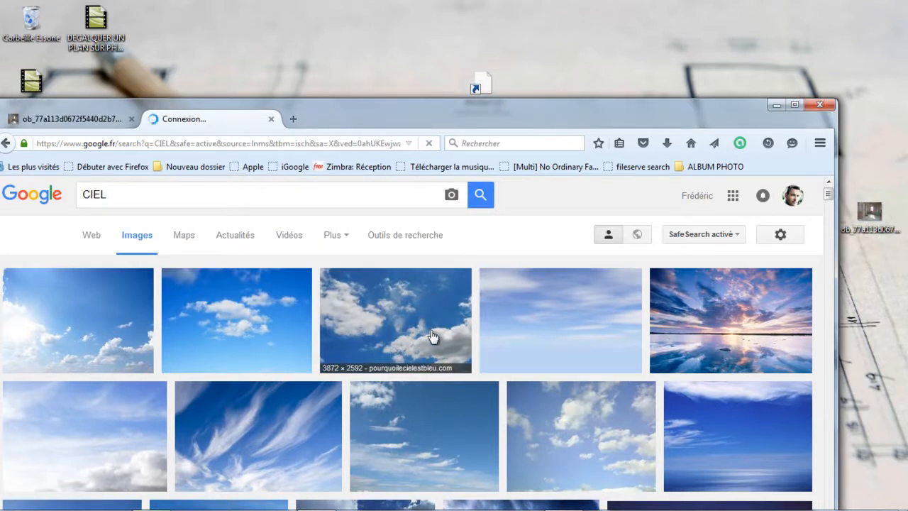
pyautogui.click(617, 448)
pyautogui.moveTo(530, 118); pyautogui.dragTo(525, 79)
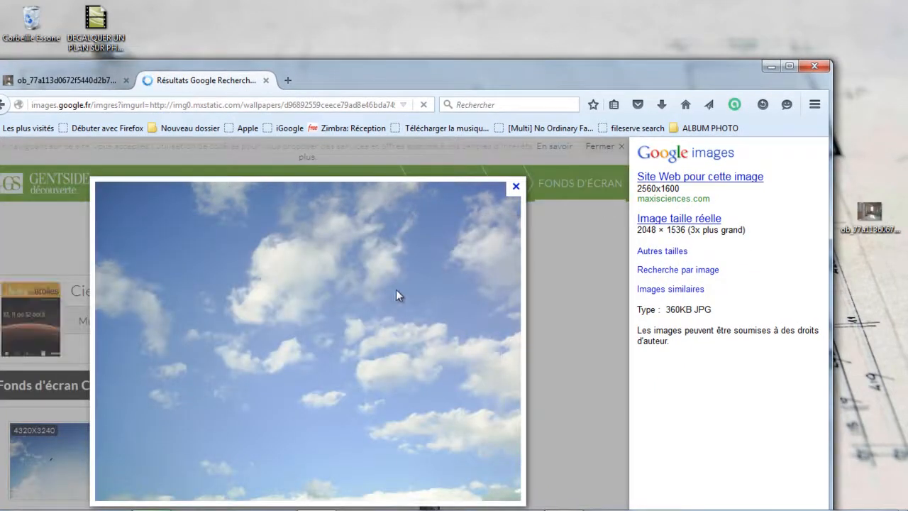
pyautogui.moveTo(397, 292); pyautogui.dragTo(556, 218)
pyautogui.moveTo(475, 153); pyautogui.dragTo(385, 286)
pyautogui.moveTo(414, 225); pyautogui.dragTo(449, 54)
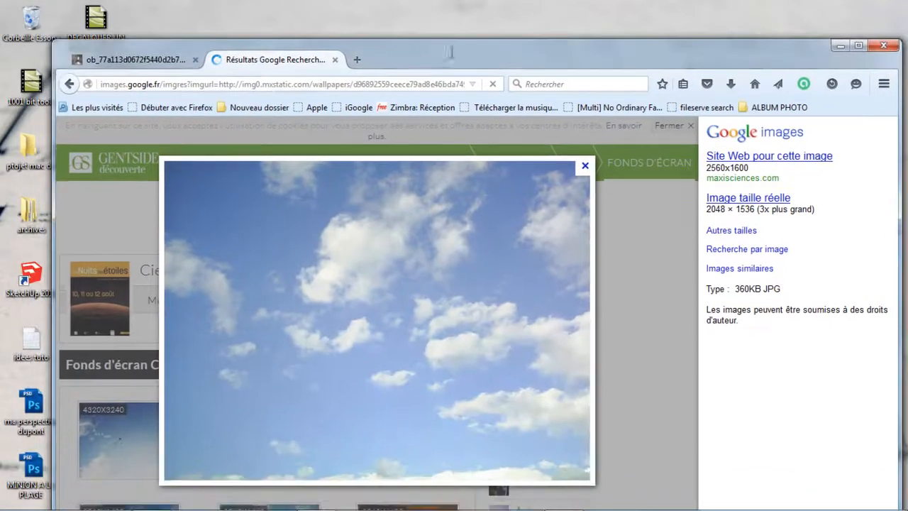
# - Return to the image results and search Google Images for PARQUET TEXTURE
pyautogui.click(69, 85)
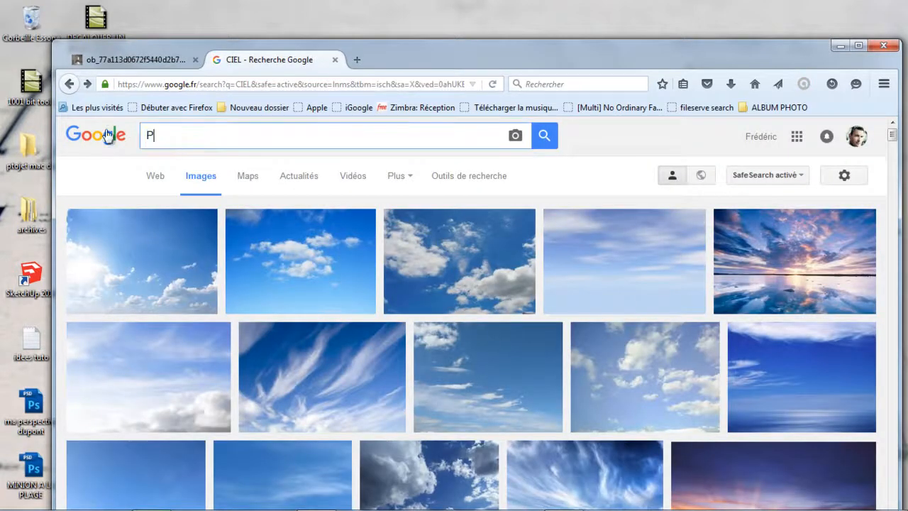
pyautogui.write('ARQUET TEXT')
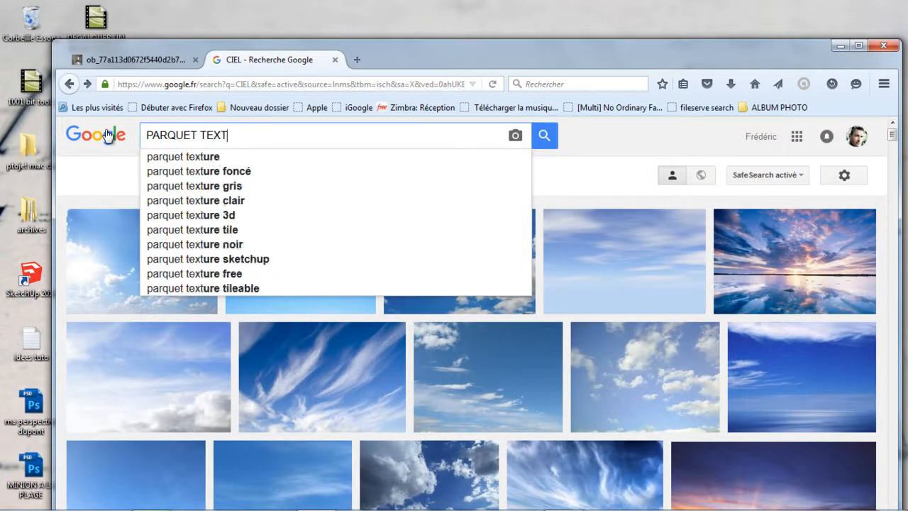
pyautogui.write('URE')
pyautogui.press('Return')
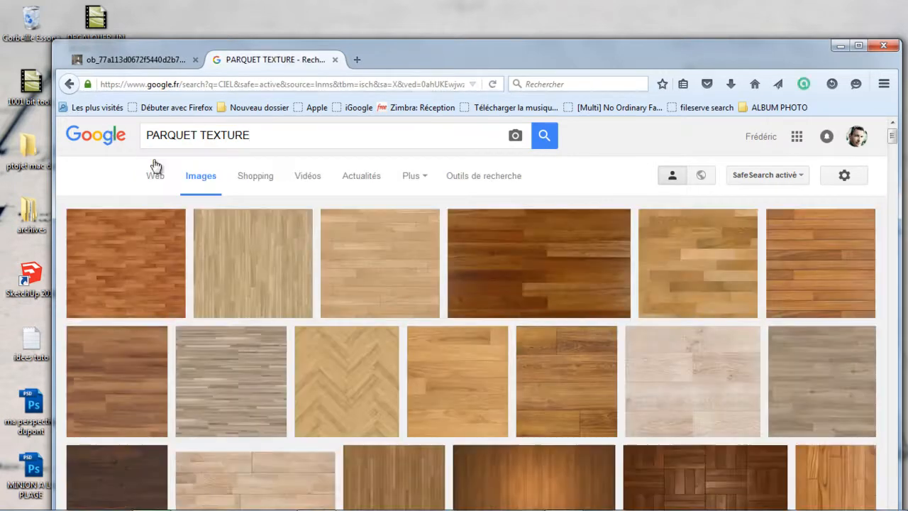
# - Open the light vertical-plank Rovere wood parquet texture at full size and save it to the desktop
pyautogui.click(240, 276)
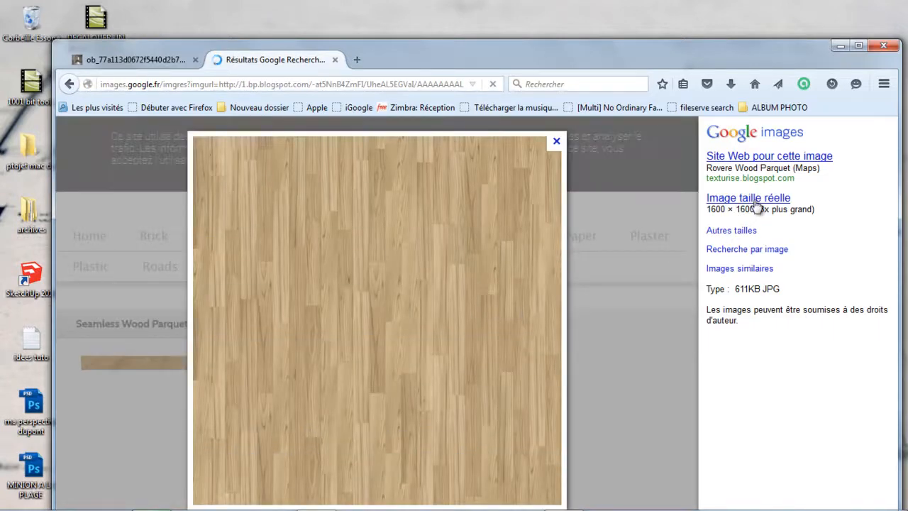
pyautogui.click(752, 199)
pyautogui.moveTo(602, 49); pyautogui.dragTo(512, 248)
pyautogui.moveTo(446, 423); pyautogui.dragTo(596, 167)
# - Switch to Photoshop and import the desktop sky image d96892559cee… into the perspective drawing
pyautogui.moveTo(651, 508)
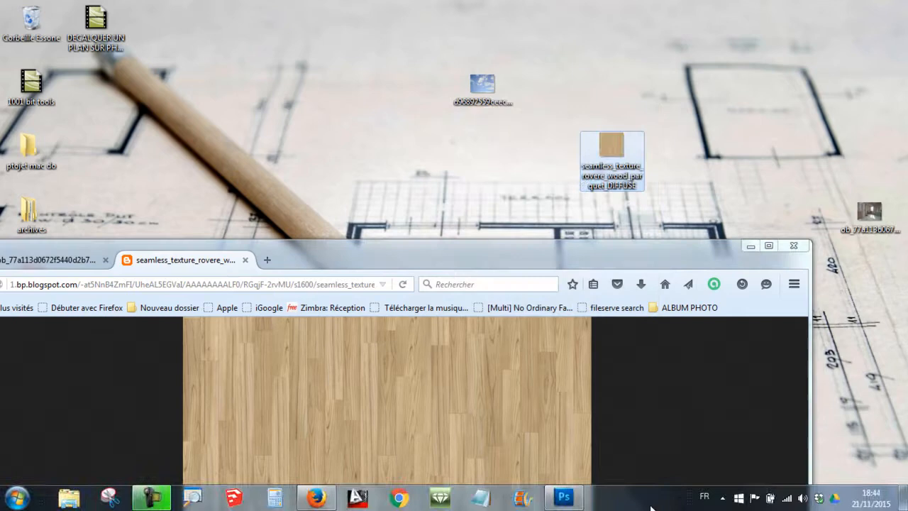
pyautogui.click(563, 497)
pyautogui.scroll(-2, 213, 270)
pyautogui.scroll(4, 545, 283)
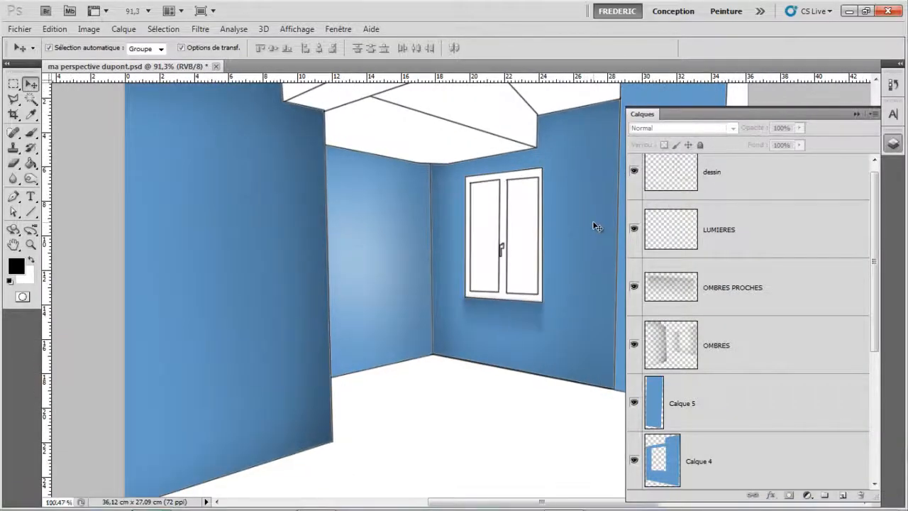
pyautogui.scroll(2, 588, 227)
pyautogui.scroll(2, 500, 274)
pyautogui.scroll(-4, 364, 294)
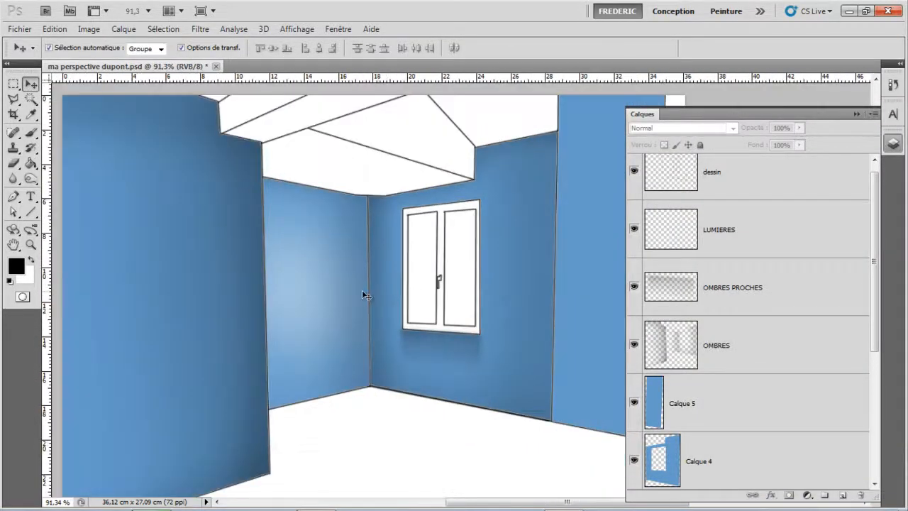
pyautogui.click(20, 28)
pyautogui.click(73, 289)
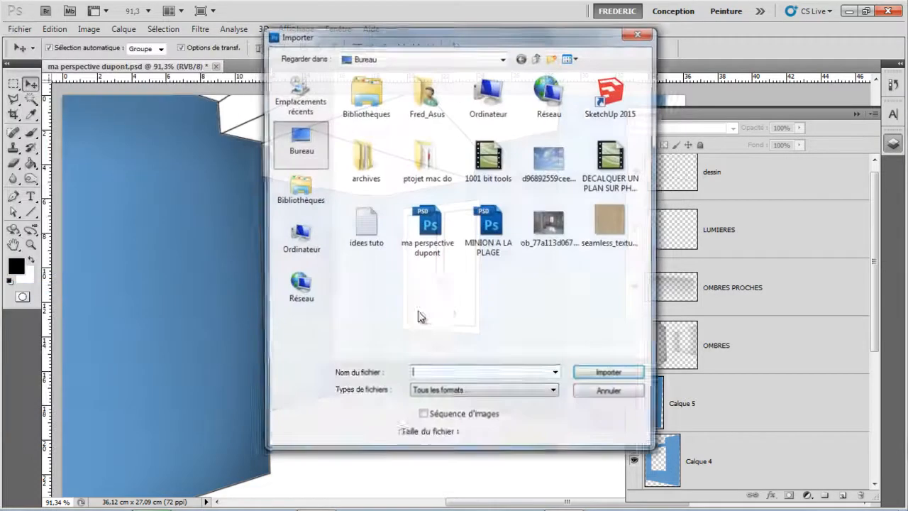
pyautogui.click(548, 162)
pyautogui.click(606, 371)
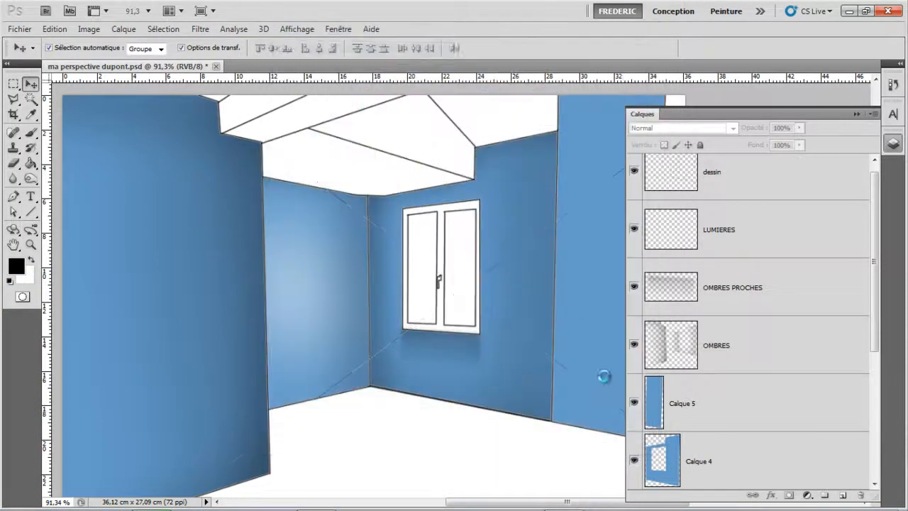
# - Scale the placed sky image proportionally to 21.83% and position it so it covers the window
pyautogui.hotkey('ctrl', '-')
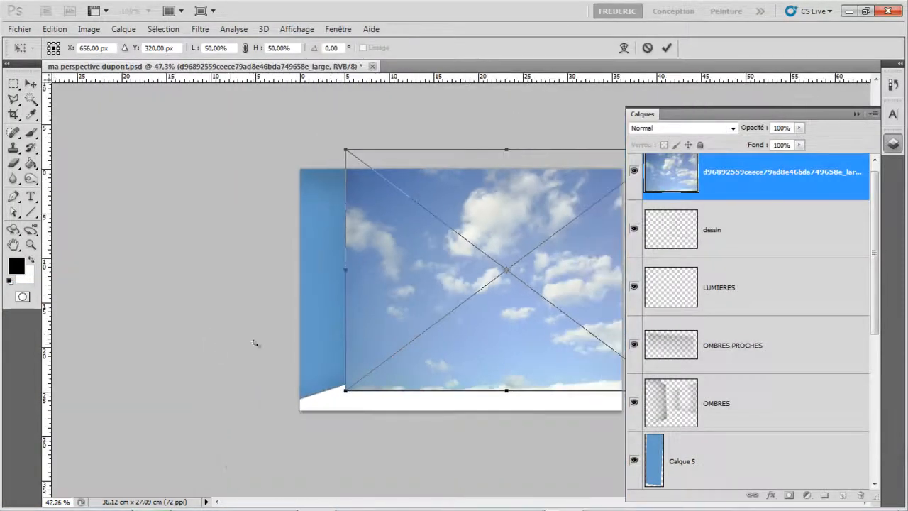
pyautogui.click(856, 114)
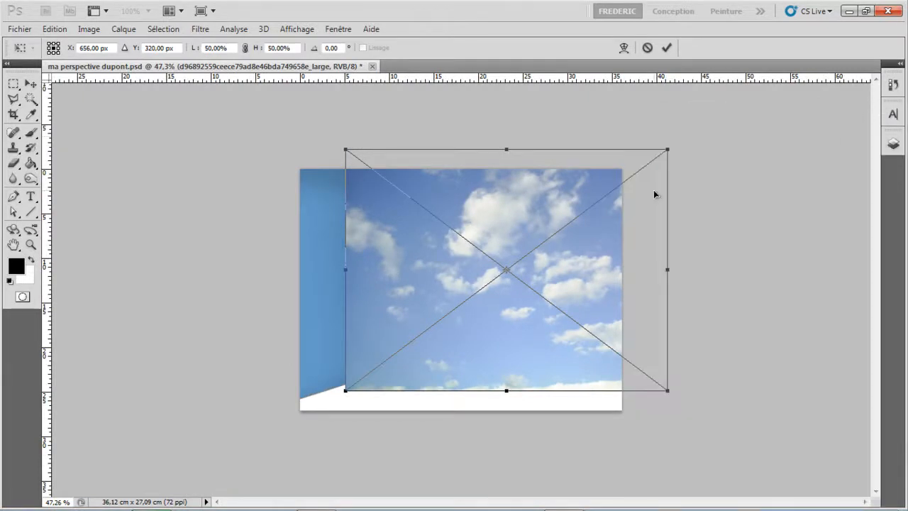
pyautogui.moveTo(679, 148); pyautogui.dragTo(543, 248)
pyautogui.moveTo(458, 278); pyautogui.dragTo(504, 227)
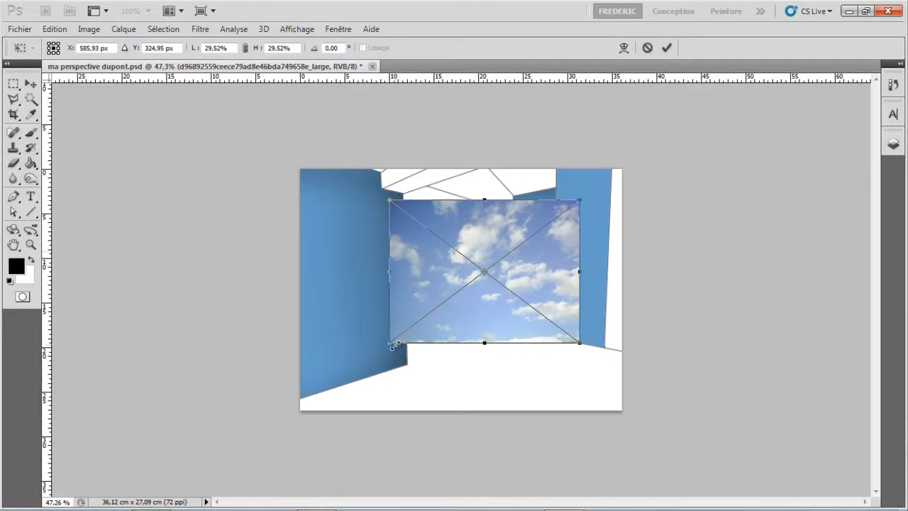
pyautogui.moveTo(394, 343); pyautogui.dragTo(447, 315)
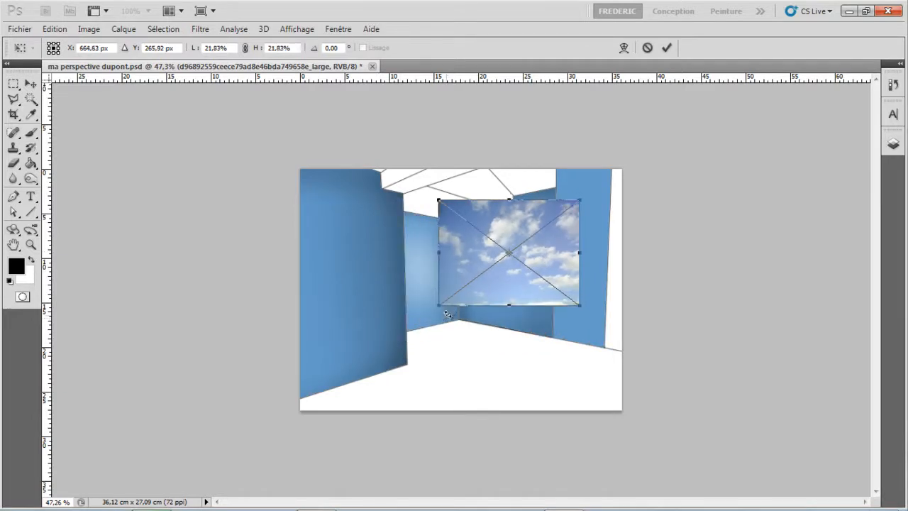
pyautogui.press('Return')
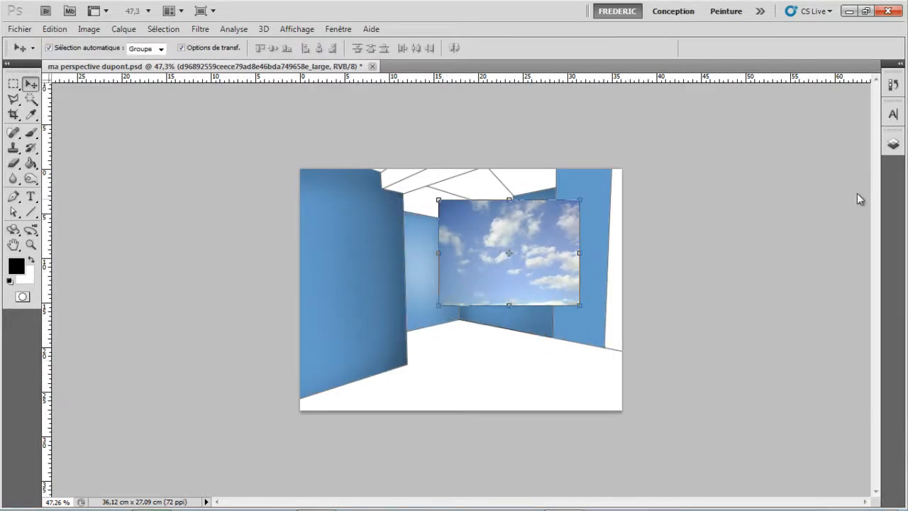
# - Hide the sky layer and select both window panes on the dessin layer with the Magic Wand
pyautogui.click(893, 145)
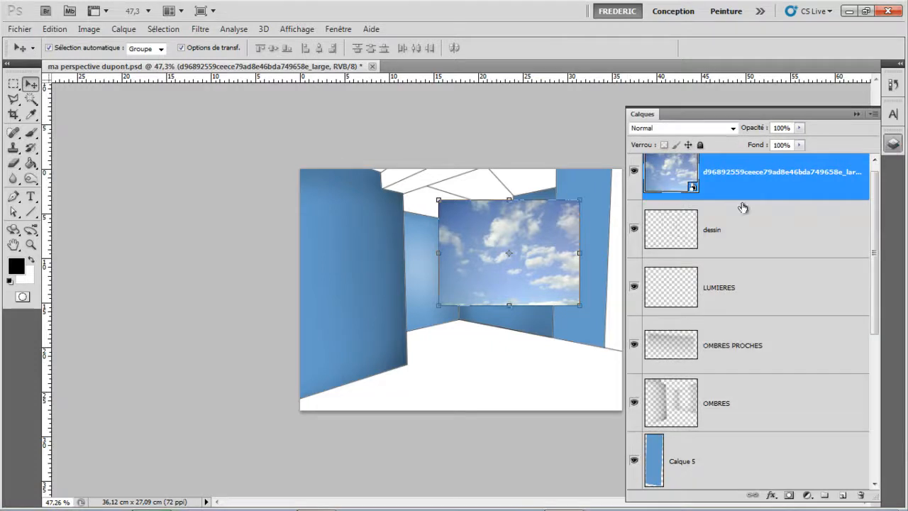
pyautogui.click(638, 173)
pyautogui.hotkey('ctrl', '+')
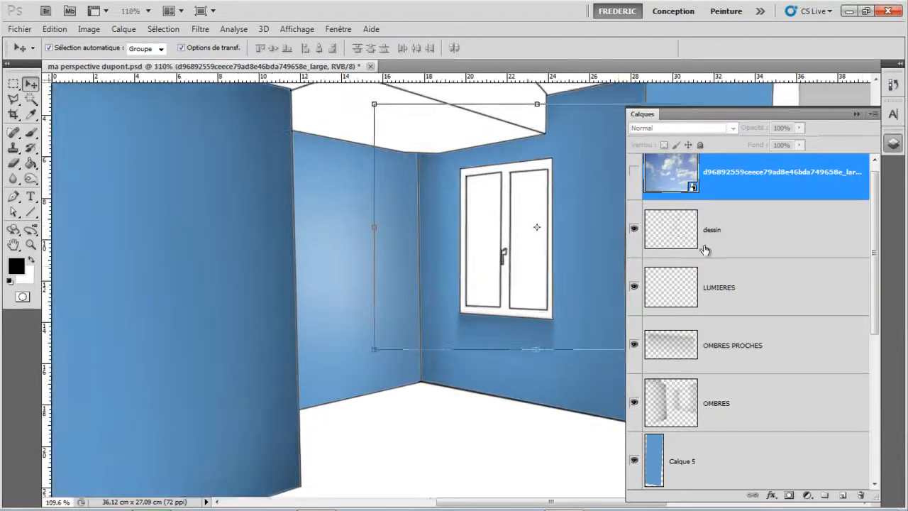
pyautogui.click(725, 237)
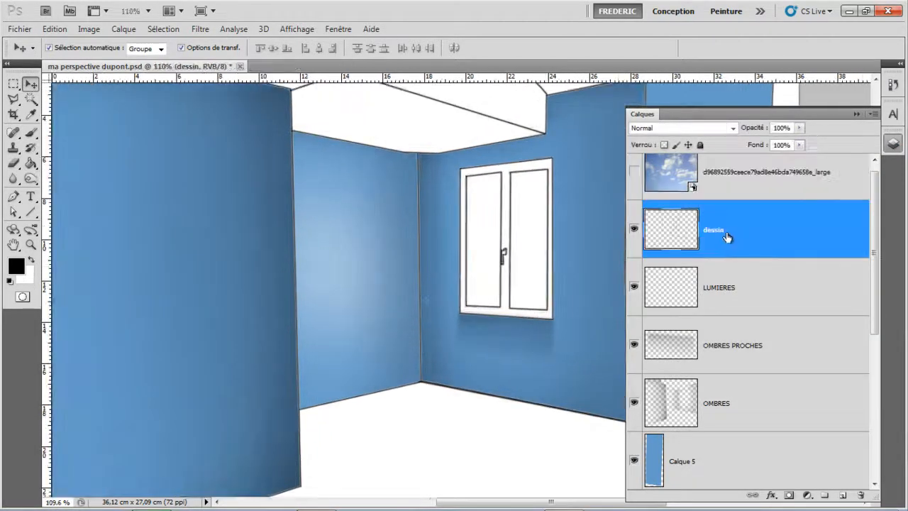
pyautogui.click(33, 101)
pyautogui.keyDown('shift'); pyautogui.click(485, 213); pyautogui.keyUp('shift')
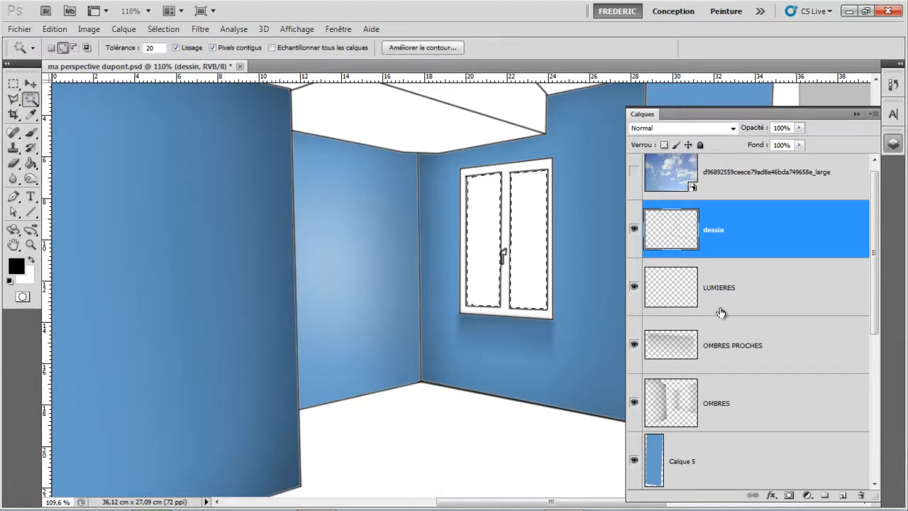
# - Show the sky layer again and add a layer mask that limits it to the selected panes
pyautogui.click(740, 181)
pyautogui.click(633, 188)
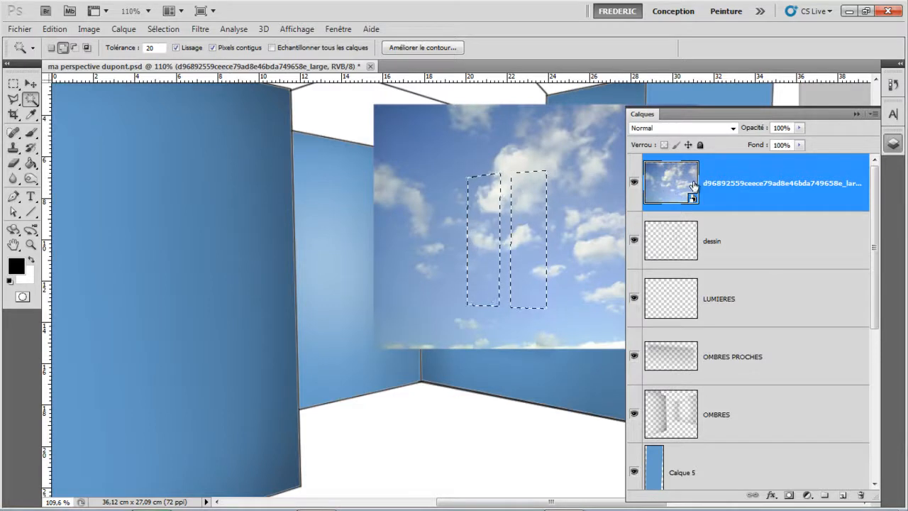
pyautogui.click(789, 494)
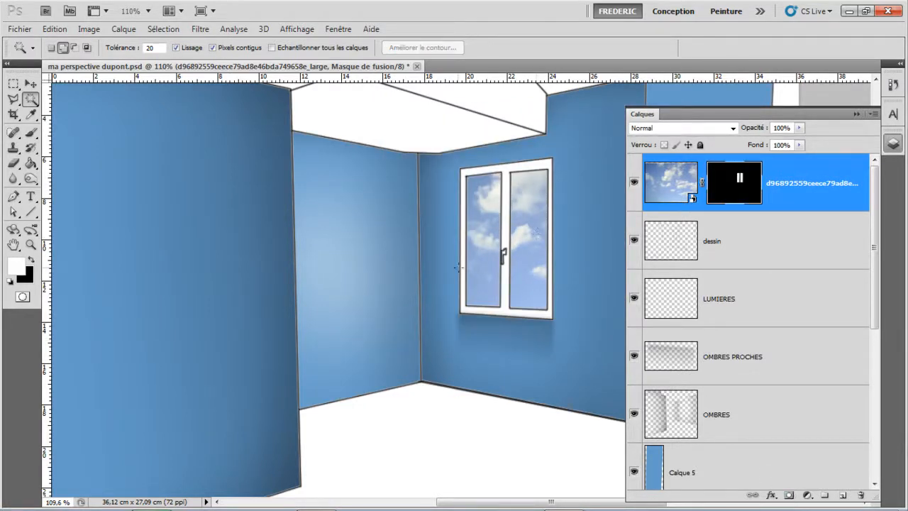
# - Add a new empty layer directly above the masked sky layer
pyautogui.click(29, 85)
pyautogui.scroll(-5, 357, 290)
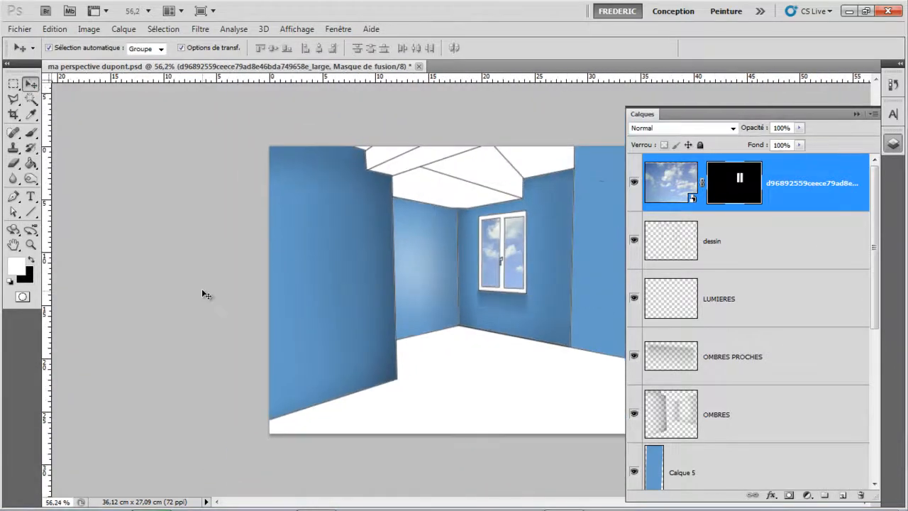
pyautogui.click(203, 295)
pyautogui.scroll(8, 560, 253)
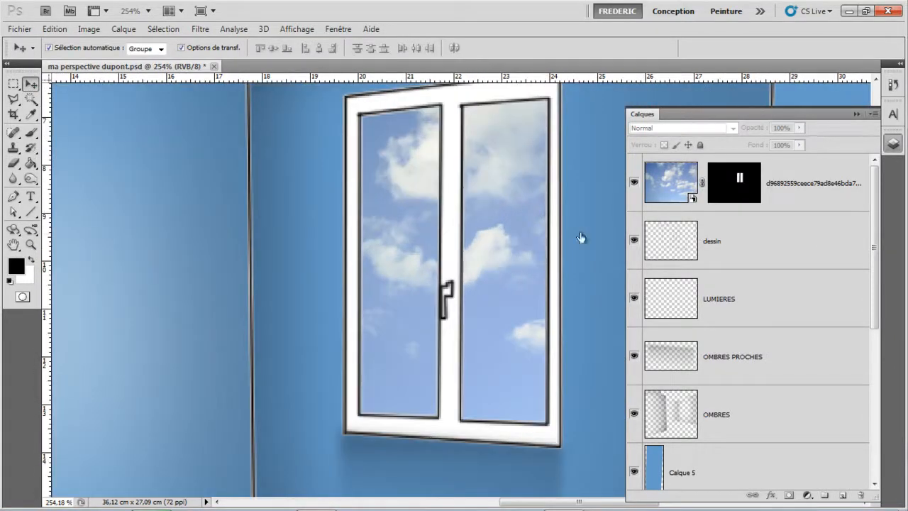
pyautogui.click(679, 199)
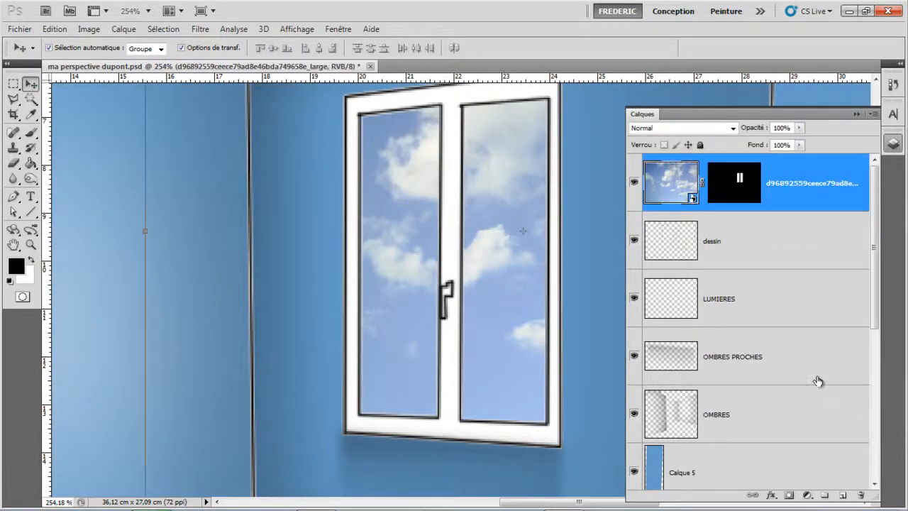
pyautogui.click(842, 495)
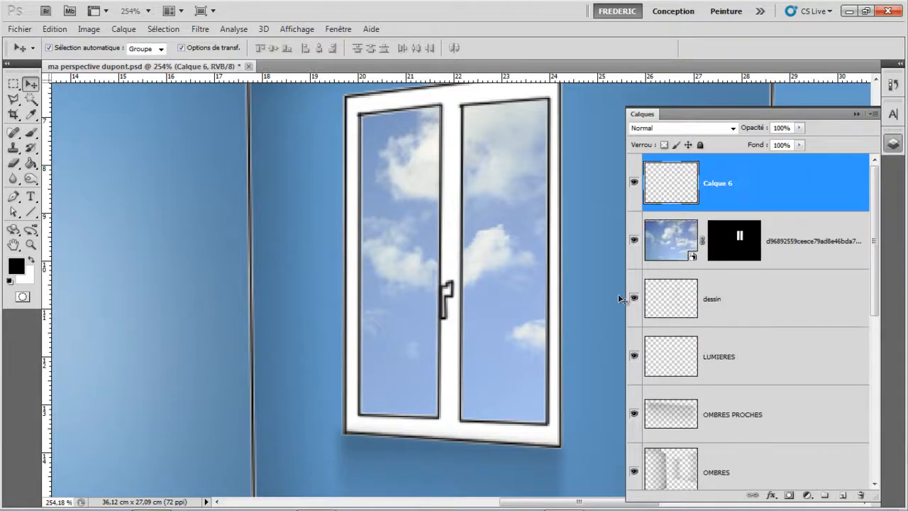
# - Reselect the two window panes with the Magic Wand using the dessin layer
pyautogui.click(12, 99)
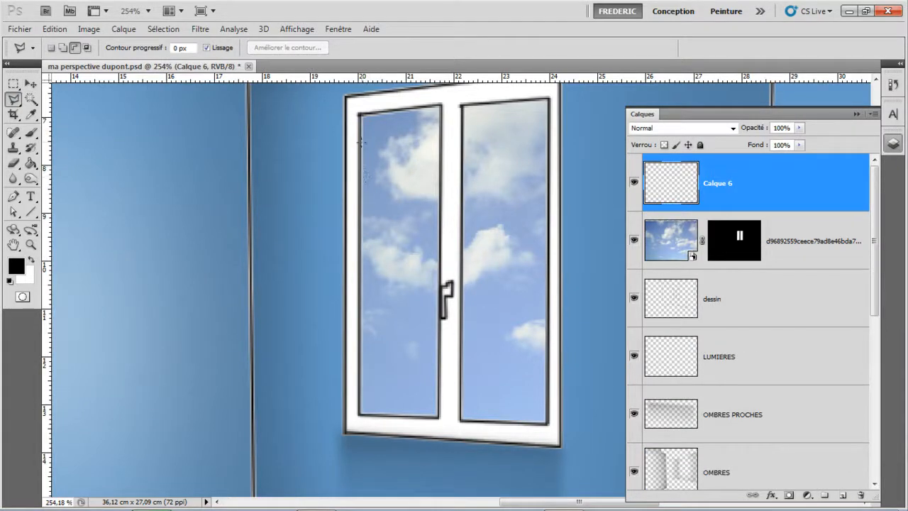
pyautogui.click(674, 306)
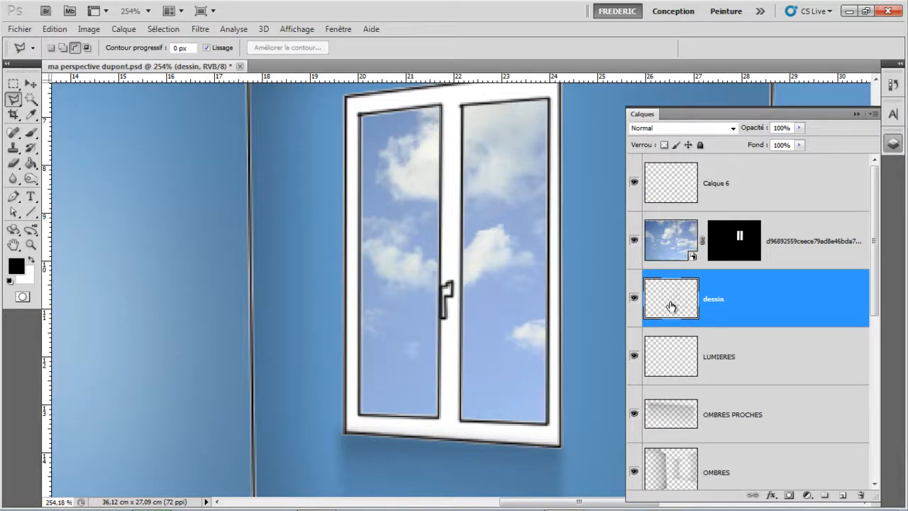
pyautogui.click(30, 100)
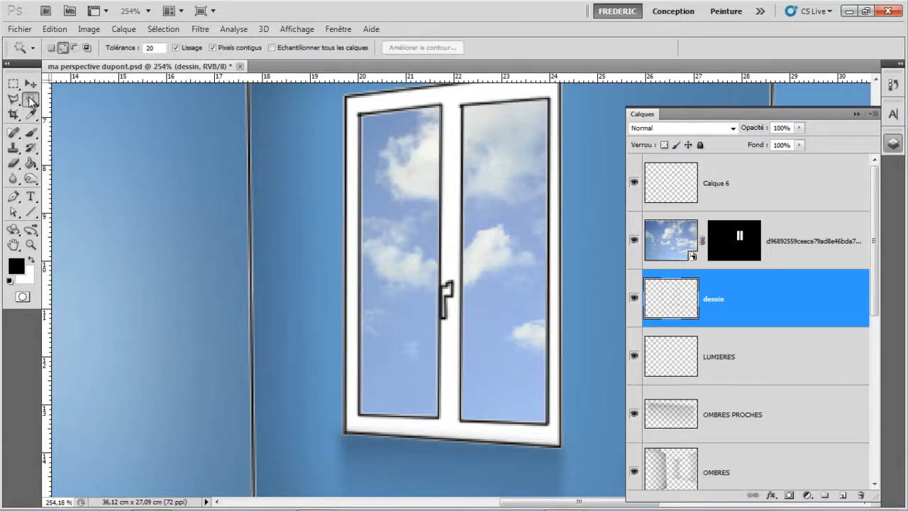
pyautogui.click(370, 223)
pyautogui.keyDown('shift'); pyautogui.click(490, 217); pyautogui.keyUp('shift')
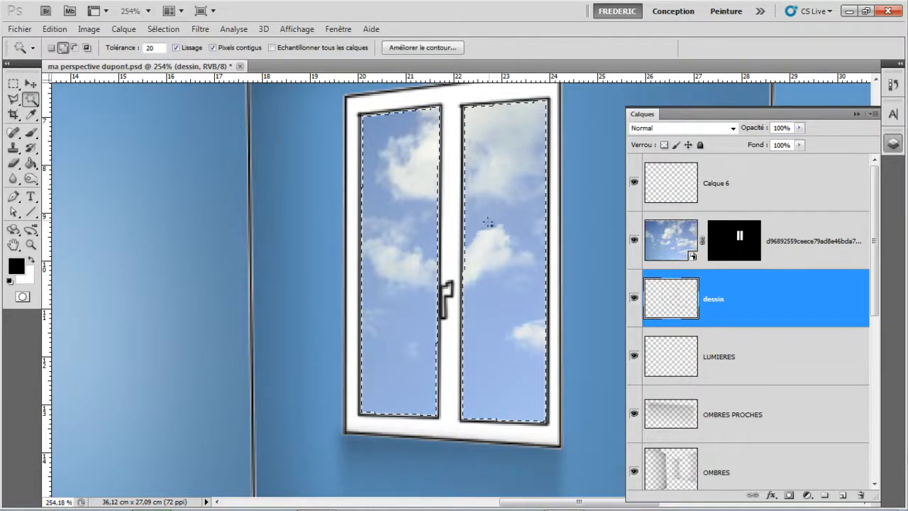
# - Paint soft white haze over the panes on the new top layer with a 27% opacity brush enlarged to 100 px
pyautogui.click(750, 190)
pyautogui.click(30, 132)
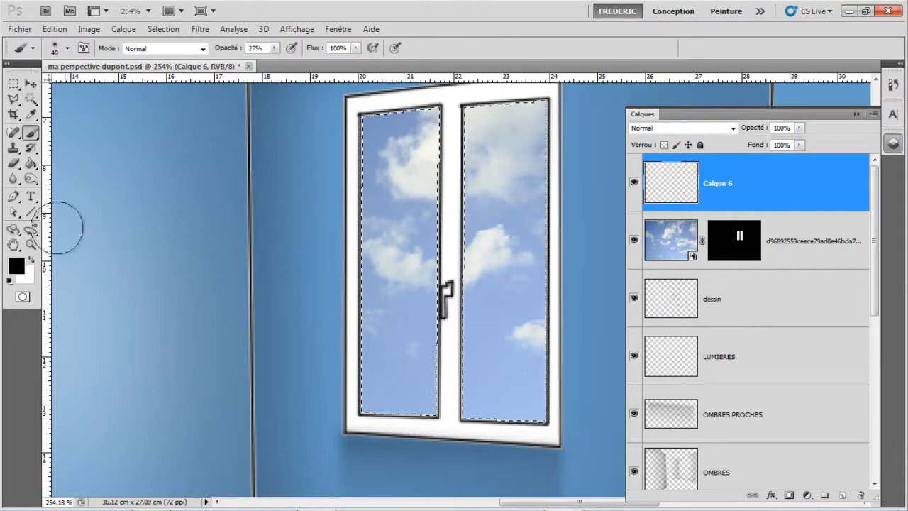
pyautogui.click(31, 260)
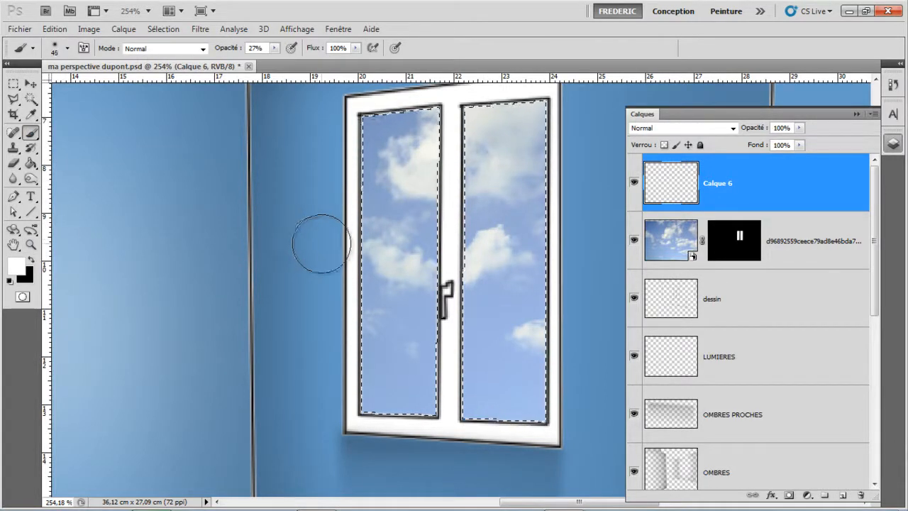
pyautogui.moveTo(284, 280)
pyautogui.mouseDown()
pyautogui.moveTo(484, 147)
pyautogui.moveTo(536, 239)
pyautogui.mouseUp()
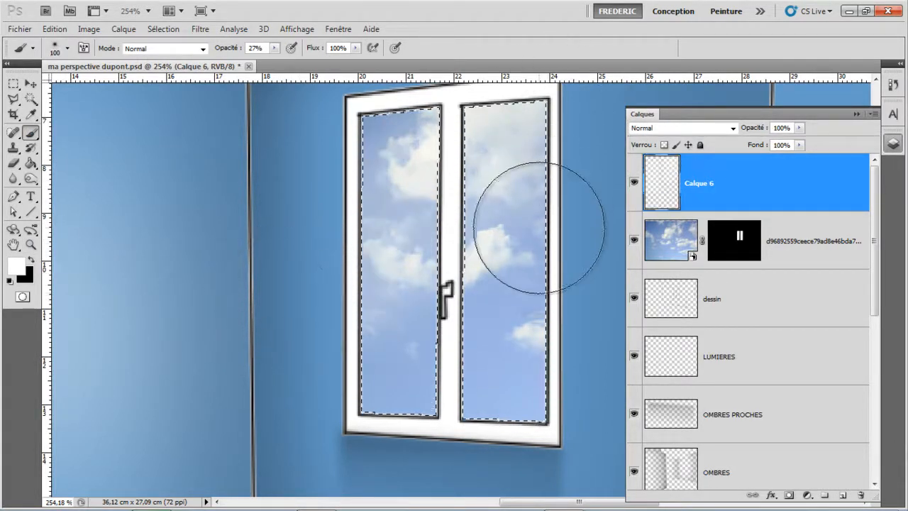
pyautogui.press(']')
# - Paint diagonal white reflections over the window panes with a 100% hardness brush, reducing its size from 100 to 40 px
pyautogui.click(68, 49)
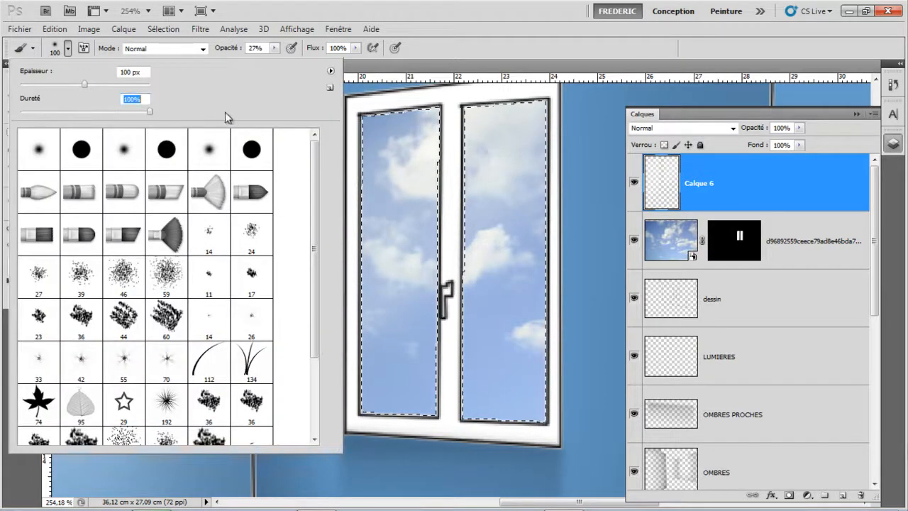
pyautogui.press('Return')
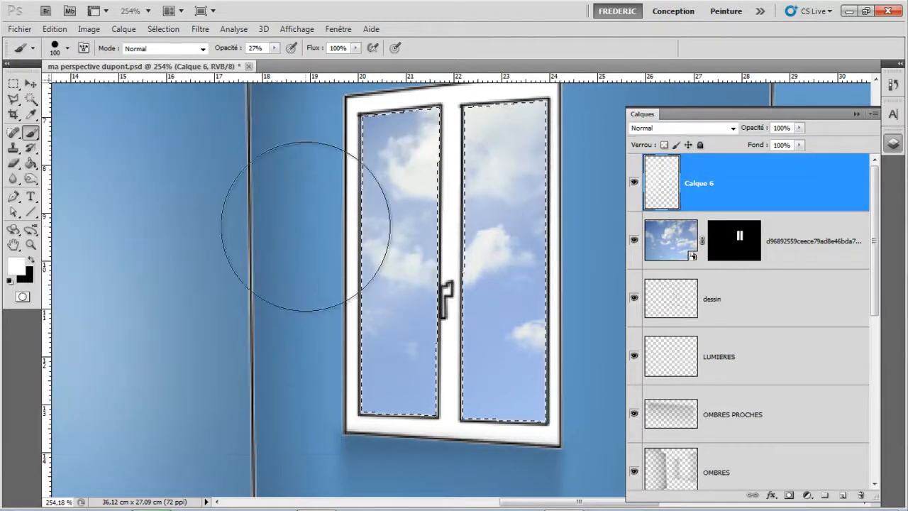
pyautogui.press('[')
pyautogui.press('[')
pyautogui.press('[')
pyautogui.press('[')
pyautogui.press('[')
pyautogui.press('[')
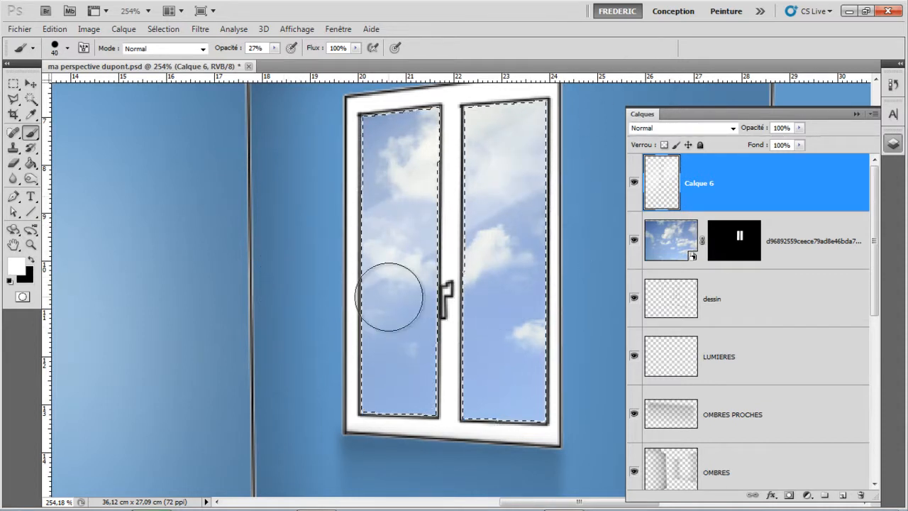
# - Add thin straight diagonal reflection streaks across both panes with the brush reduced to 10 px
pyautogui.press('[')
pyautogui.press('[')
pyautogui.press('[')
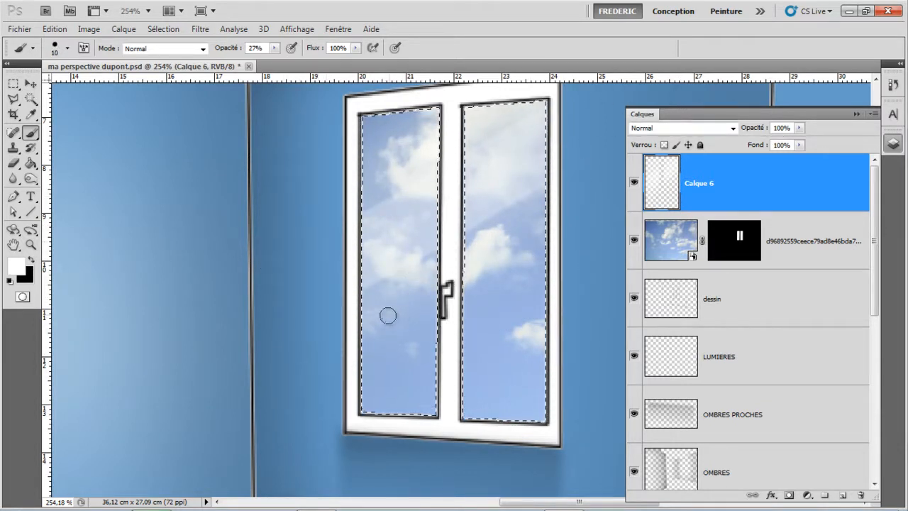
pyautogui.keyDown('shift'); pyautogui.click(577, 236); pyautogui.keyUp('shift')
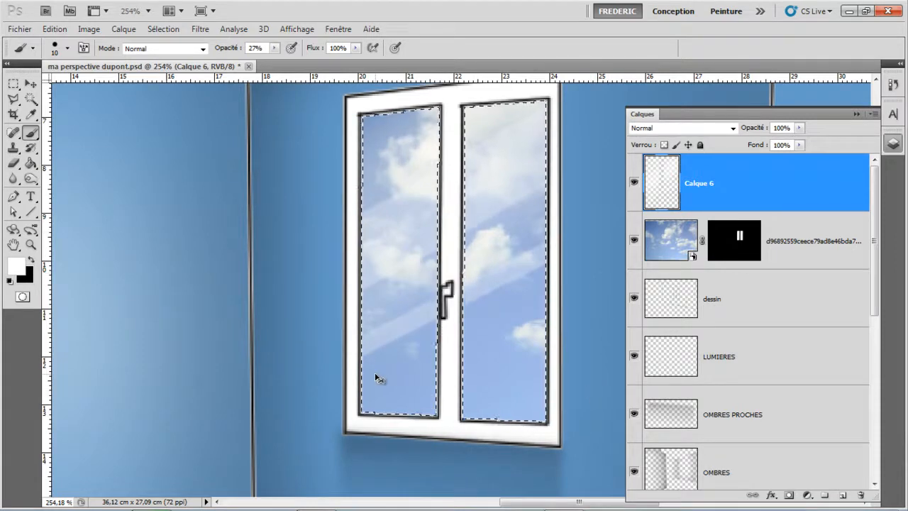
# - Clear the pane selection and switch to the Move tool
pyautogui.hotkey('ctrl', 'd')
pyautogui.scroll(-5, 305, 281)
pyautogui.moveTo(358, 332); pyautogui.dragTo(499, 284)
pyautogui.click(30, 83)
pyautogui.click(766, 257)
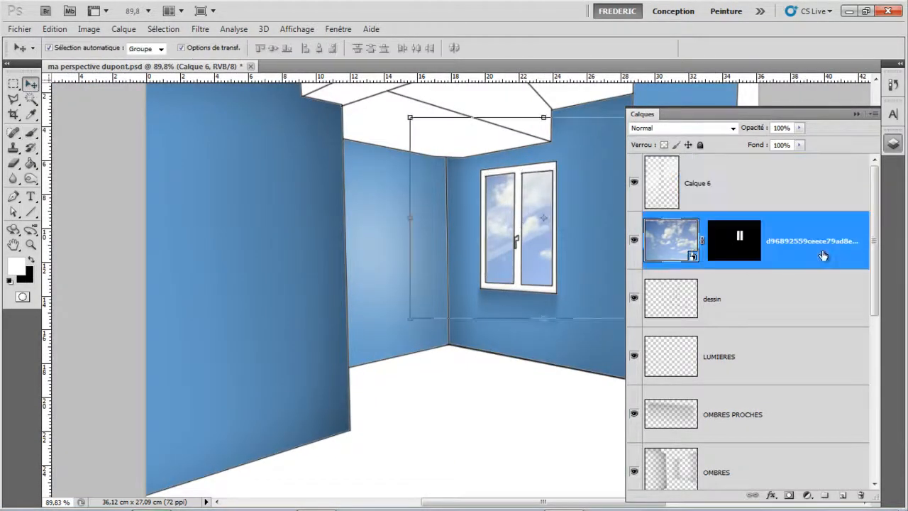
pyautogui.scroll(-3, 203, 254)
pyautogui.scroll(-2, 165, 266)
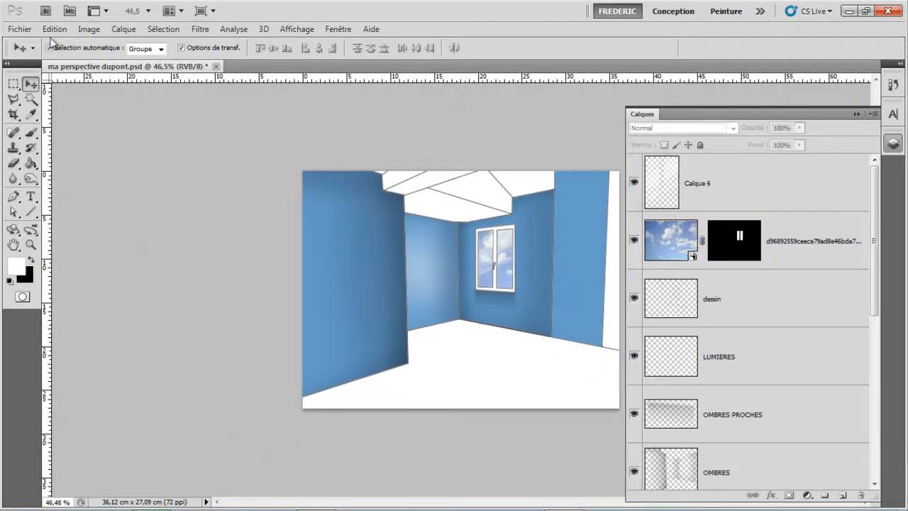
# - Place the seamless_texture_rovere_wood_parquet_DIFFUSE image from the desktop into the perspective drawing as a new layer
pyautogui.click(20, 29)
pyautogui.click(74, 290)
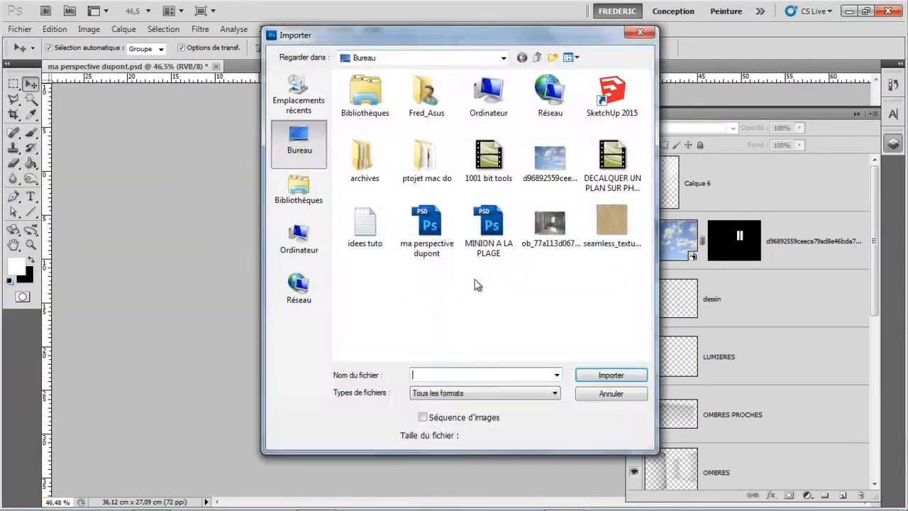
pyautogui.click(611, 223)
pyautogui.click(610, 375)
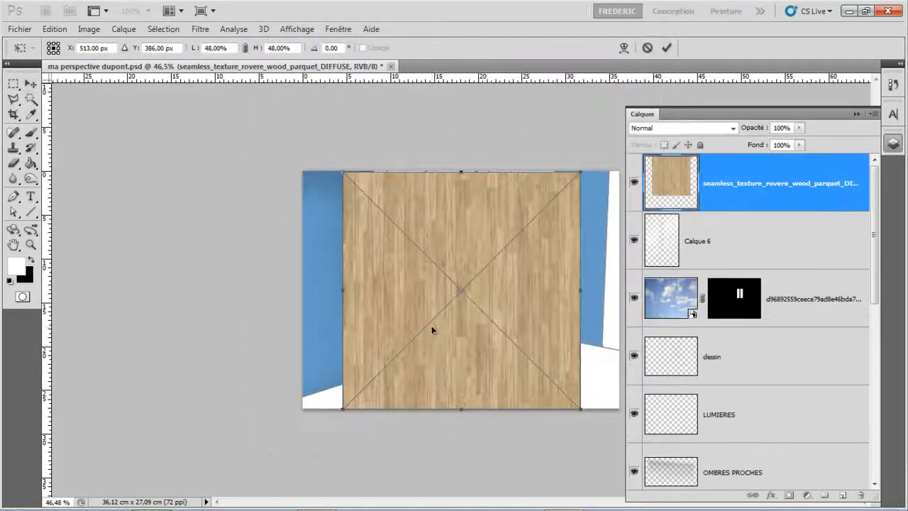
pyautogui.press('Return')
# - Distort the parquet into floor perspective by spreading its lower corners far outward and lowering its top edge to just below the window
pyautogui.scroll(-1, 492, 278)
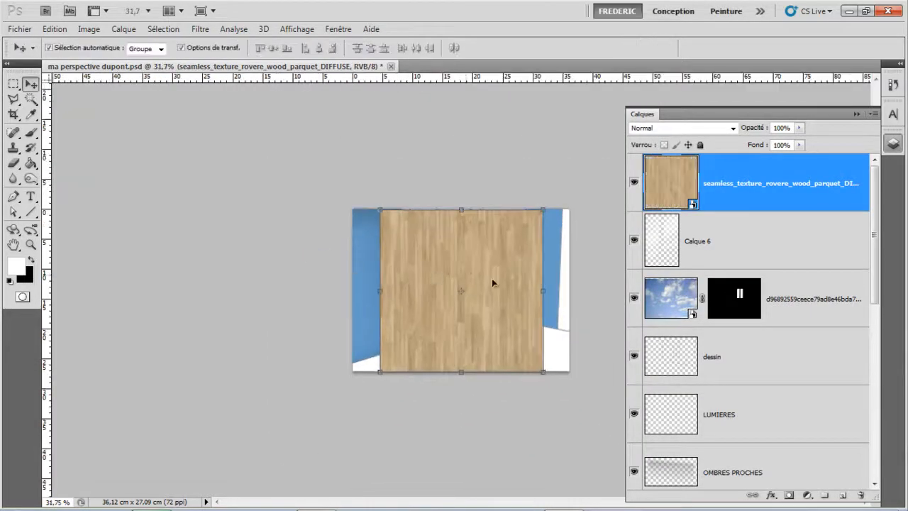
pyautogui.moveTo(495, 297); pyautogui.dragTo(497, 274)
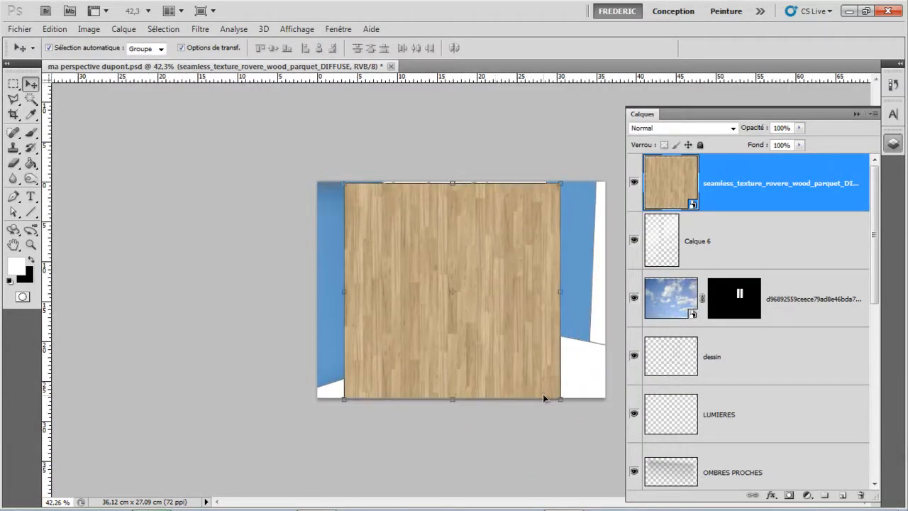
pyautogui.moveTo(563, 400); pyautogui.dragTo(606, 398)
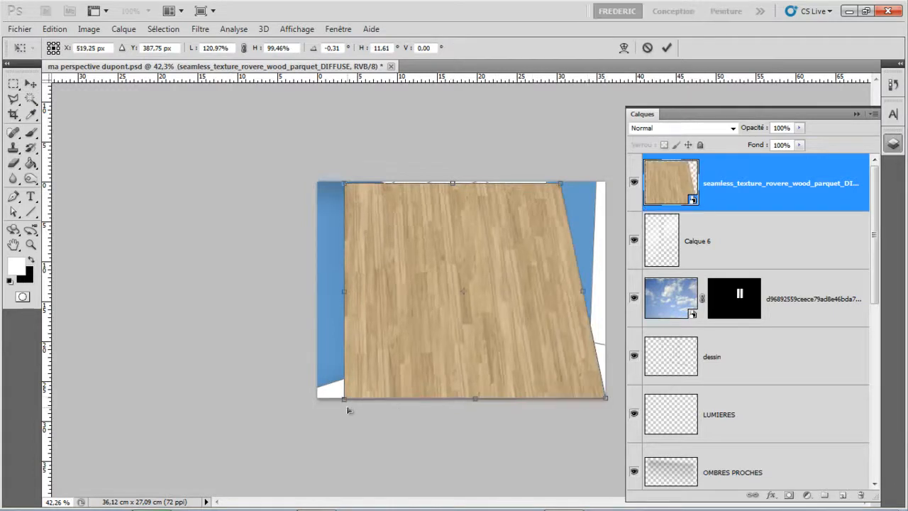
pyautogui.moveTo(344, 401); pyautogui.dragTo(184, 399)
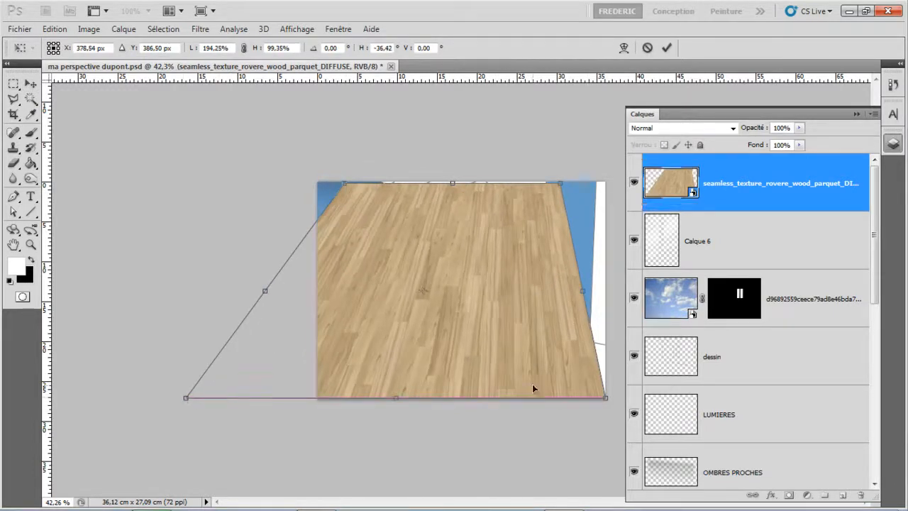
pyautogui.scroll(-2, 332, 383)
pyautogui.moveTo(583, 380); pyautogui.dragTo(776, 390)
pyautogui.moveTo(453, 200); pyautogui.dragTo(469, 298)
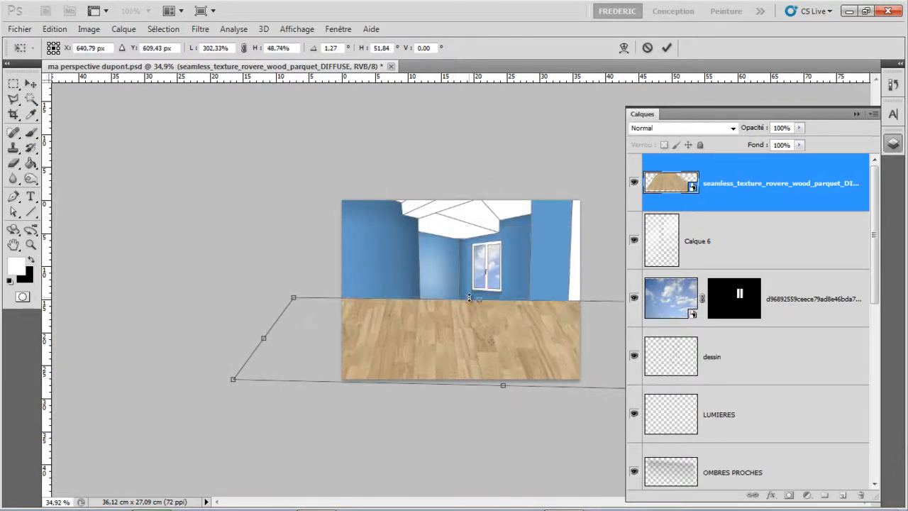
# - Widen the parquet's perspective by pulling both lower corners and the upper right corner further outward, and apply the transformation
pyautogui.hotkey('ctrl', '+')
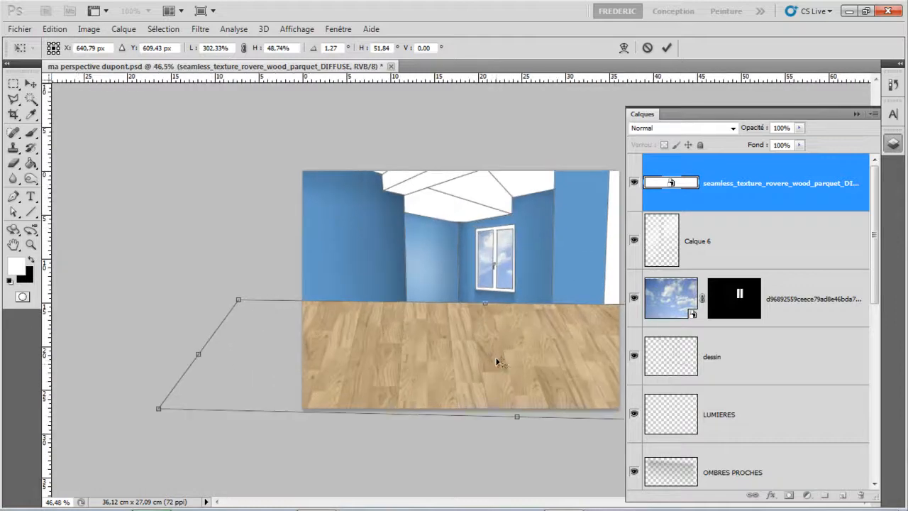
pyautogui.scroll(2, 489, 368)
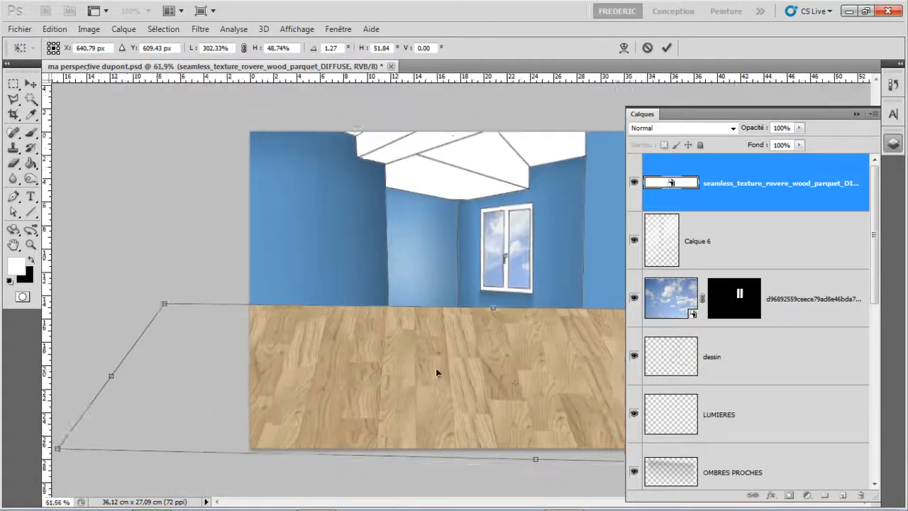
pyautogui.scroll(-3, 435, 368)
pyautogui.scroll(-3, 409, 376)
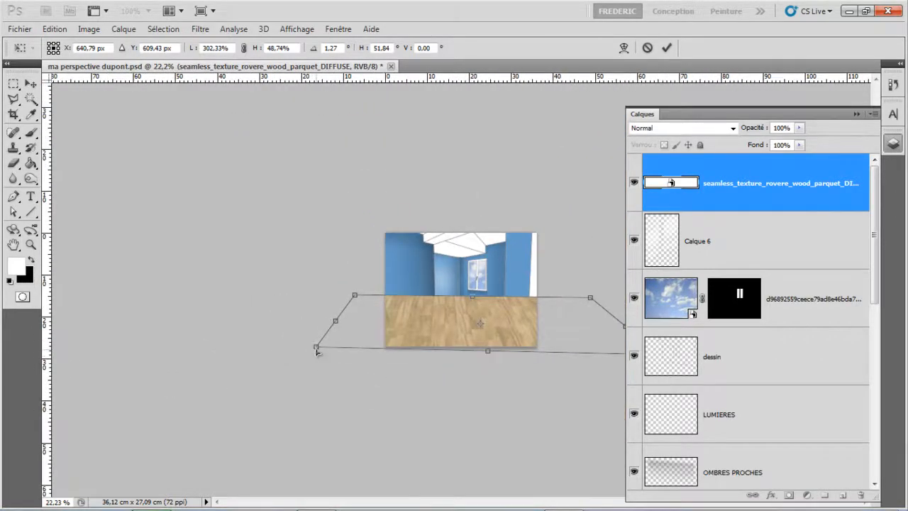
pyautogui.moveTo(317, 351); pyautogui.dragTo(247, 348)
pyautogui.scroll(-1, 319, 356)
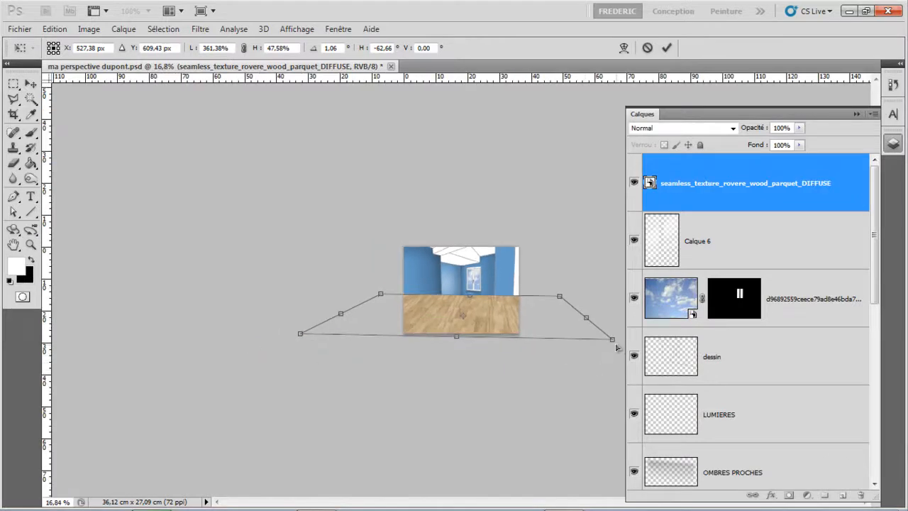
pyautogui.moveTo(636, 341); pyautogui.dragTo(656, 340)
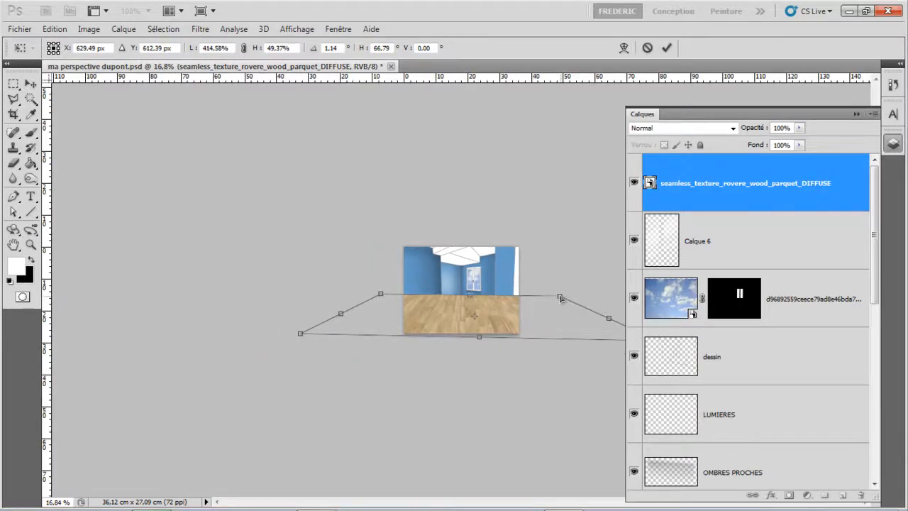
pyautogui.moveTo(561, 300); pyautogui.dragTo(577, 300)
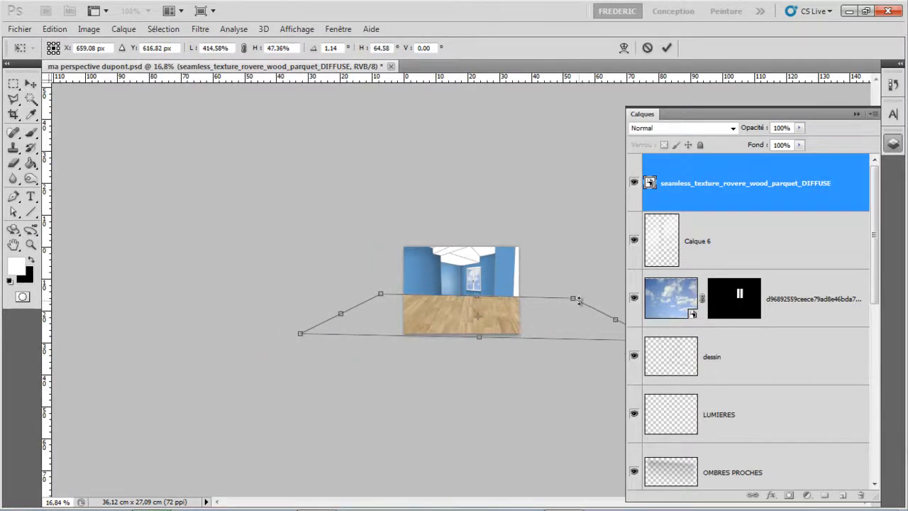
pyautogui.press('Return')
pyautogui.click(575, 249)
pyautogui.scroll(4, 487, 314)
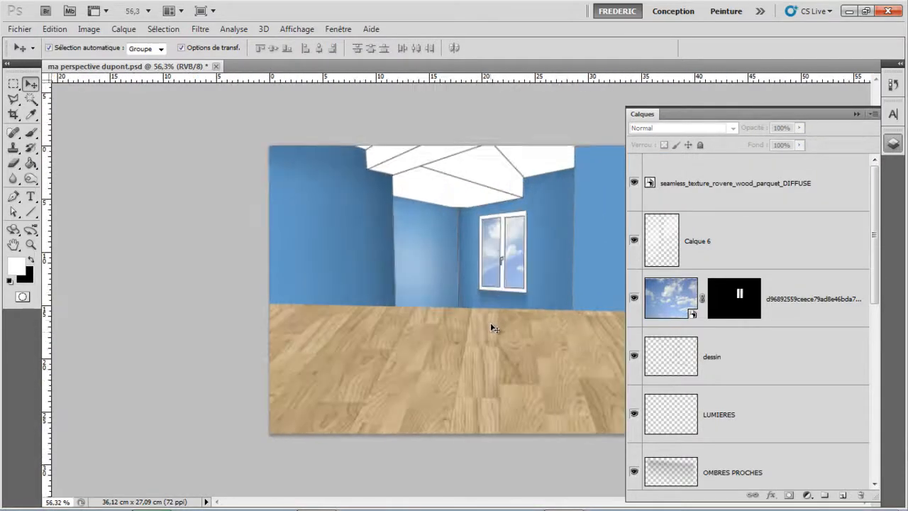
# - Hide the parquet layer and select the floor area with the Magic Wand on the dessin layer
pyautogui.click(633, 183)
pyautogui.scroll(-2, 253, 338)
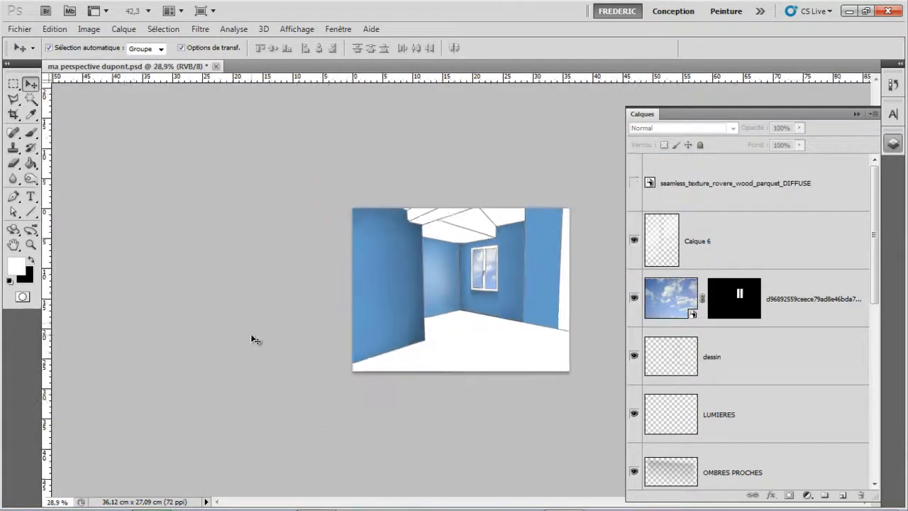
pyautogui.scroll(2, 494, 362)
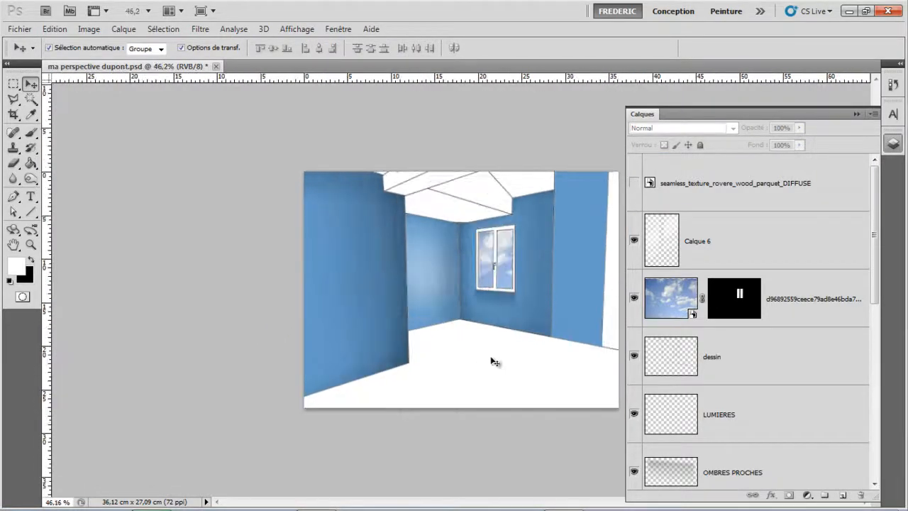
pyautogui.click(681, 364)
pyautogui.click(31, 99)
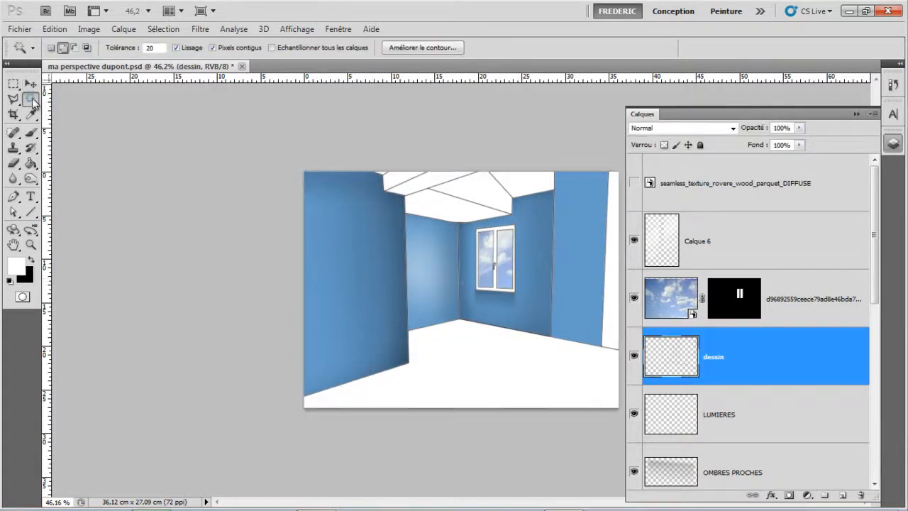
pyautogui.click(472, 364)
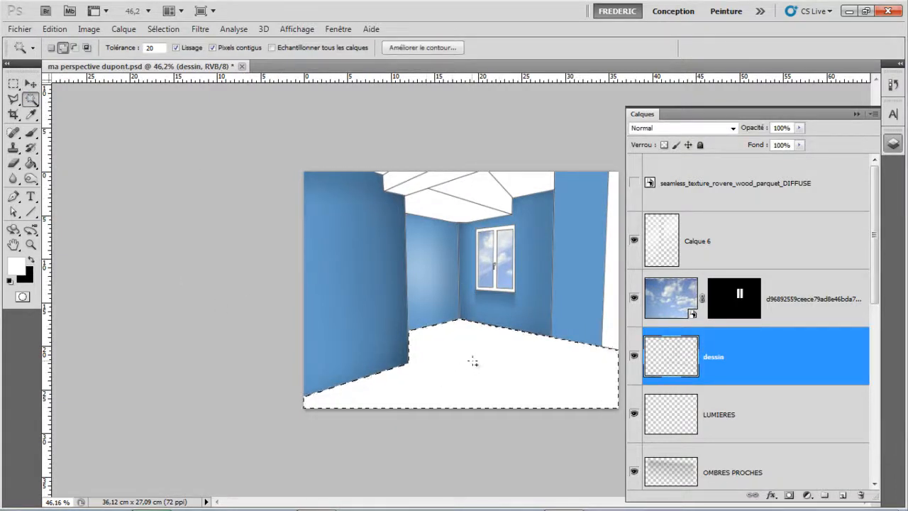
# - Show the parquet layer again and add a layer mask that limits it to the selected floor
pyautogui.click(634, 183)
pyautogui.click(695, 186)
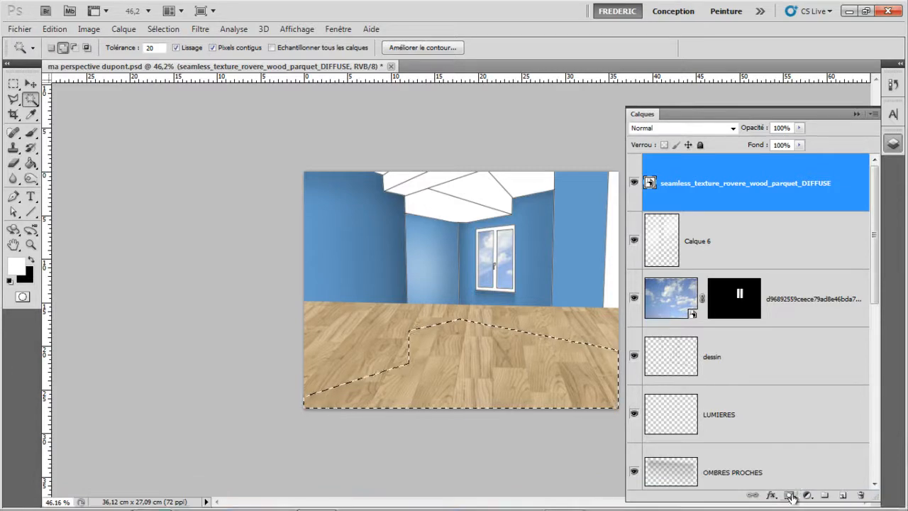
pyautogui.click(789, 494)
pyautogui.press('v')
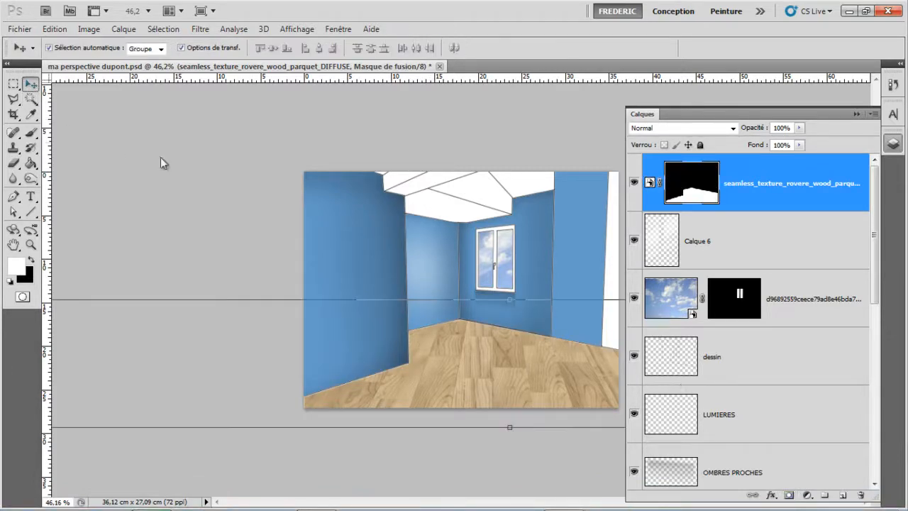
pyautogui.click(201, 312)
# - Examine how the masked parquet floor fits the walls and perspective of the room
pyautogui.scroll(-2, 249, 347)
pyautogui.scroll(3, 595, 312)
pyautogui.scroll(2, 601, 333)
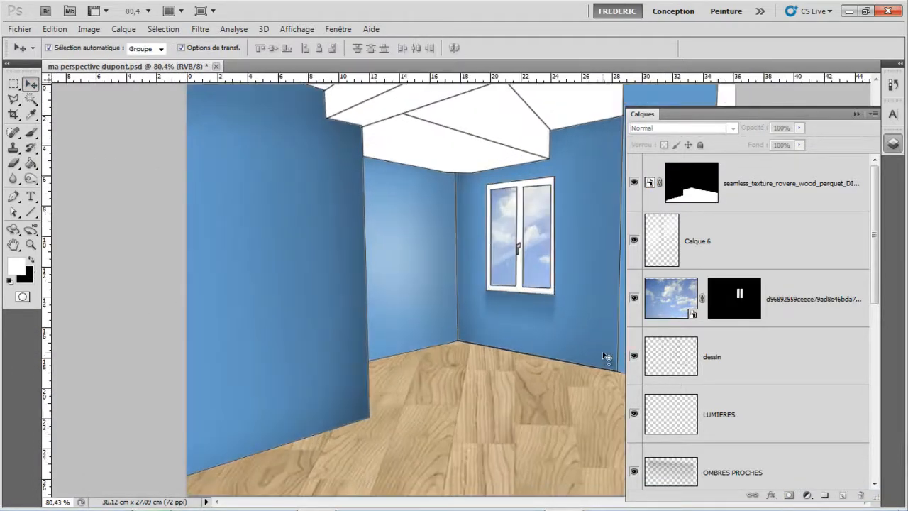
pyautogui.scroll(-2, 460, 291)
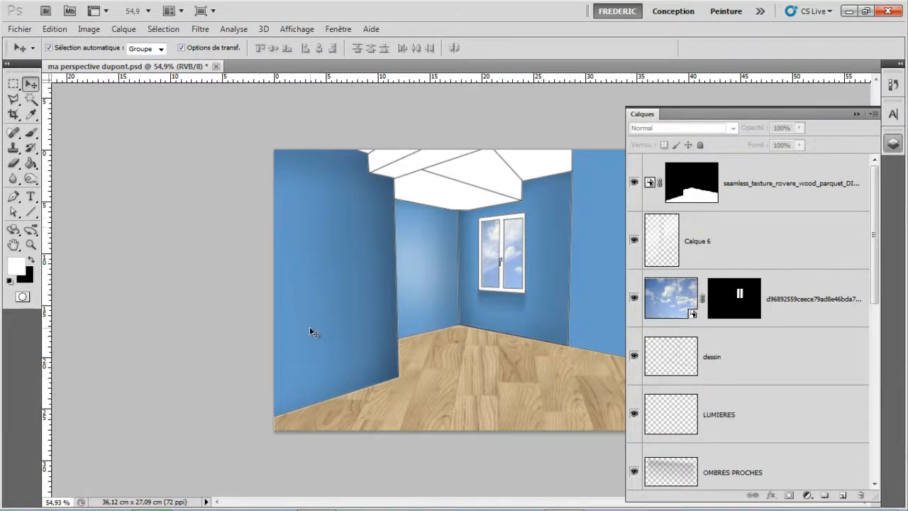
pyautogui.scroll(-1, 393, 325)
pyautogui.scroll(2, 541, 326)
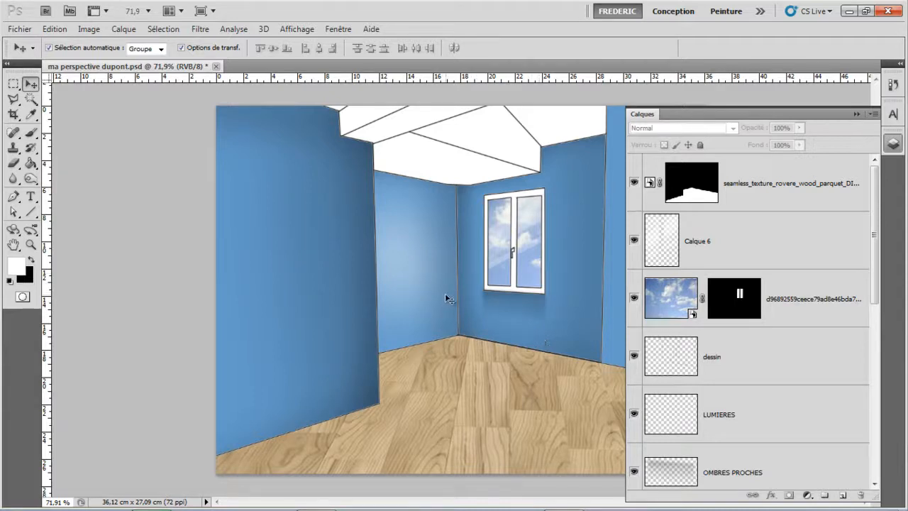
pyautogui.scroll(-2, 447, 303)
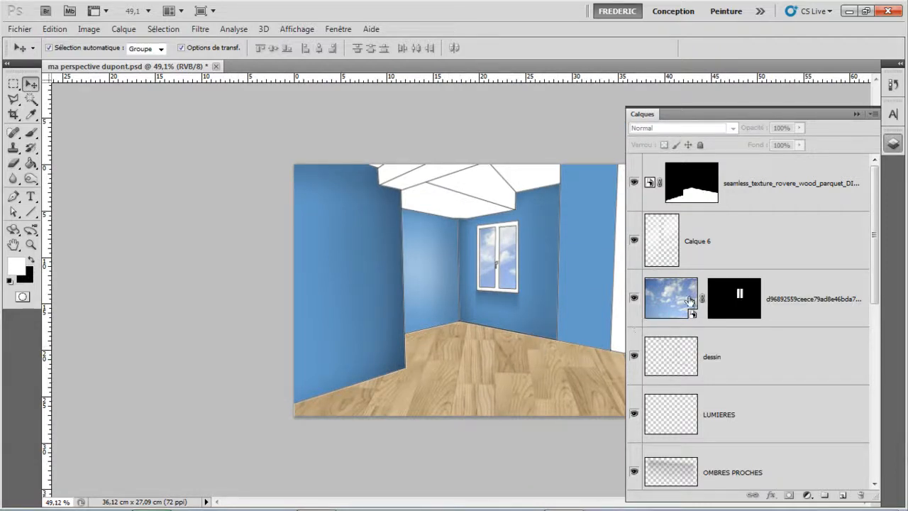
# - Load the parquet layer's mask as a floor selection and move the parquet layer between OMBRES and Calque 5
pyautogui.keyDown('ctrl'); pyautogui.click(695, 197); pyautogui.keyUp('ctrl')
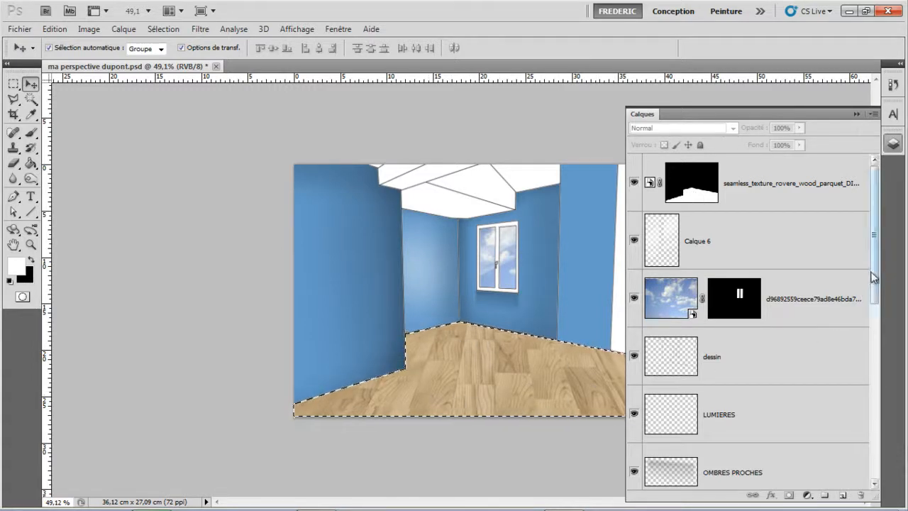
pyautogui.scroll(-1, 861, 295)
pyautogui.scroll(1, 814, 227)
pyautogui.moveTo(805, 192); pyautogui.dragTo(816, 436)
pyautogui.scroll(-3, 816, 269)
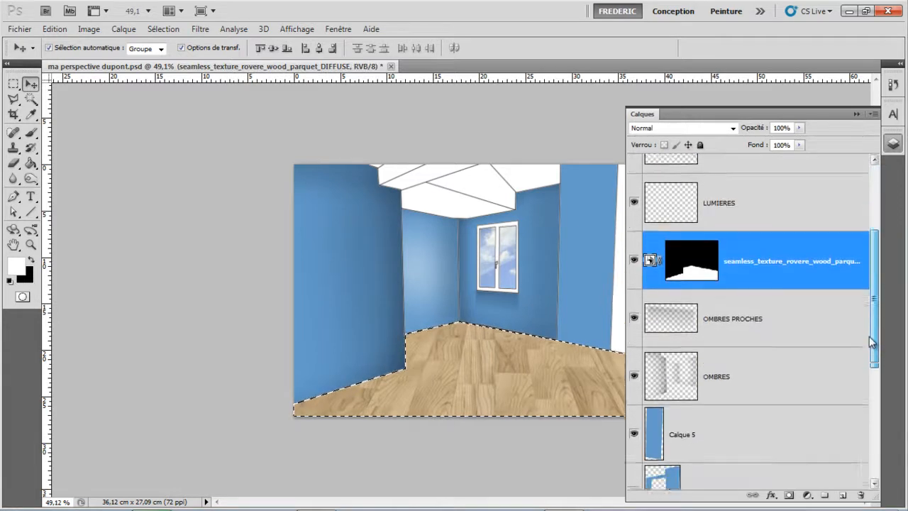
pyautogui.moveTo(793, 220); pyautogui.dragTo(782, 376)
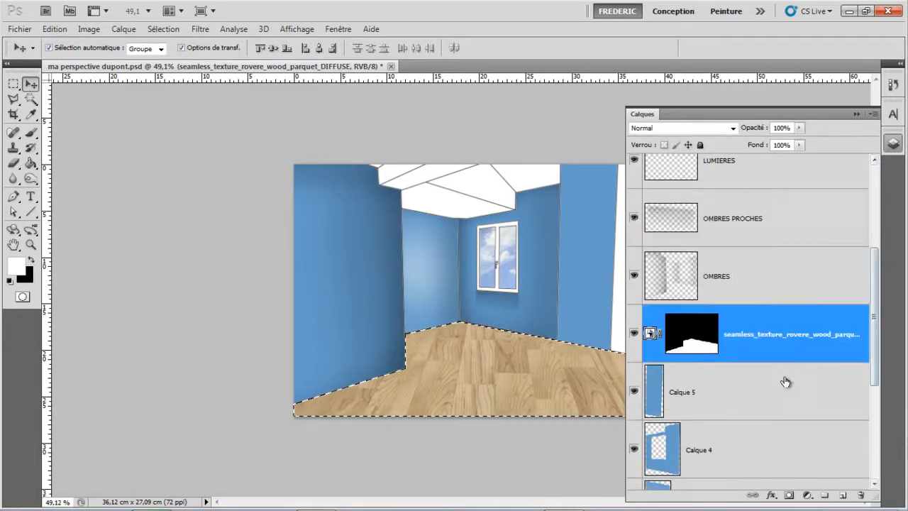
# - Paint shadows on the OMBRES layer along the floor's edges by the walls with a soft black 267 px brush at 0% hardness
pyautogui.click(729, 290)
pyautogui.click(30, 132)
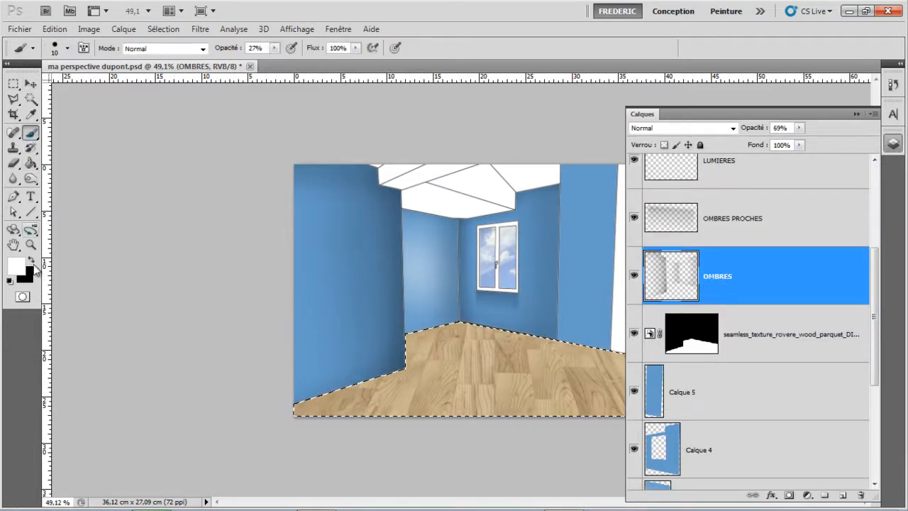
pyautogui.click(30, 261)
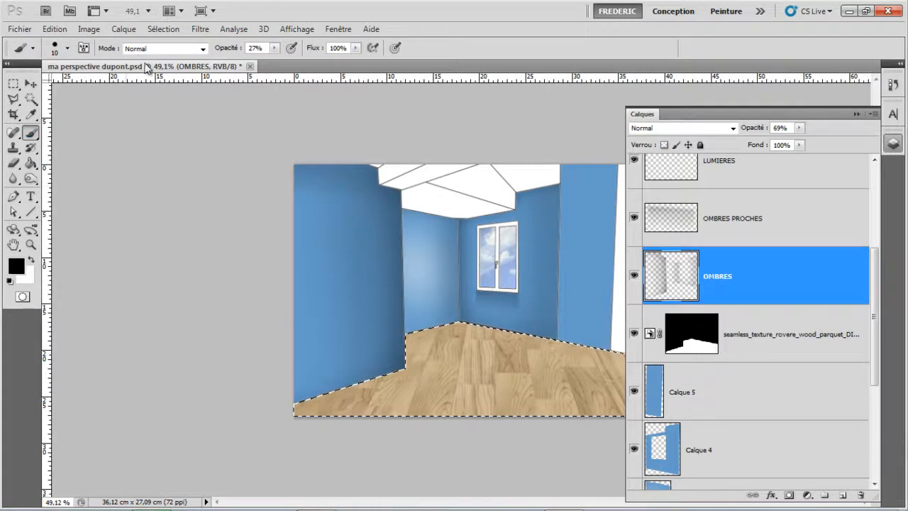
pyautogui.click(66, 48)
pyautogui.moveTo(68, 110); pyautogui.dragTo(8, 115)
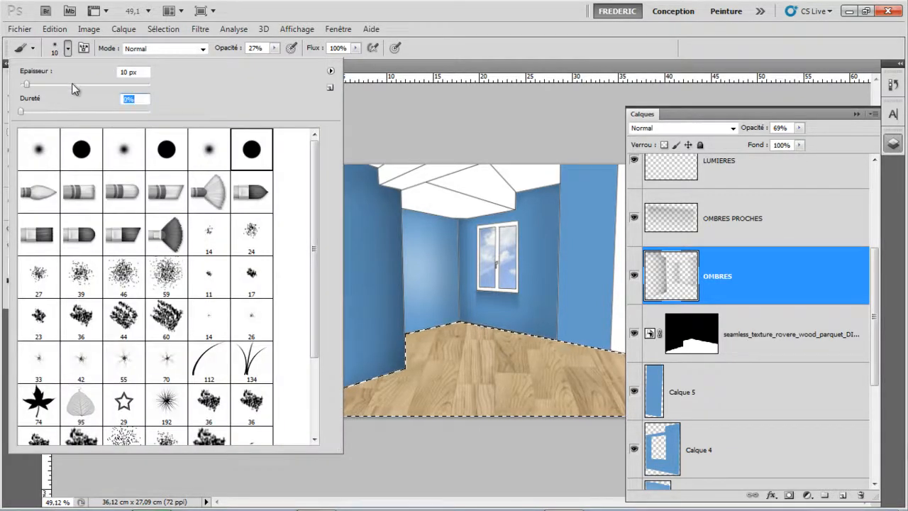
pyautogui.moveTo(71, 83); pyautogui.dragTo(106, 84)
pyautogui.click(117, 81)
pyautogui.click(491, 119)
pyautogui.click(483, 298)
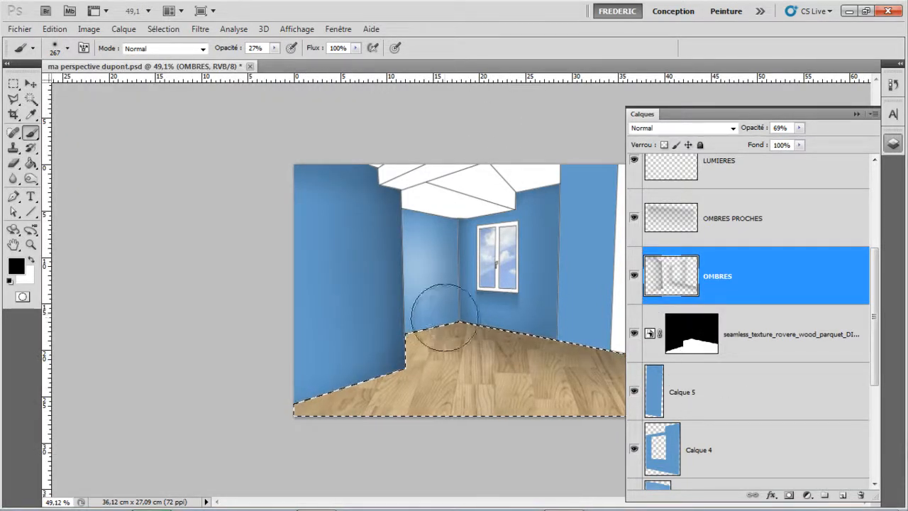
pyautogui.scroll(-2, 173, 377)
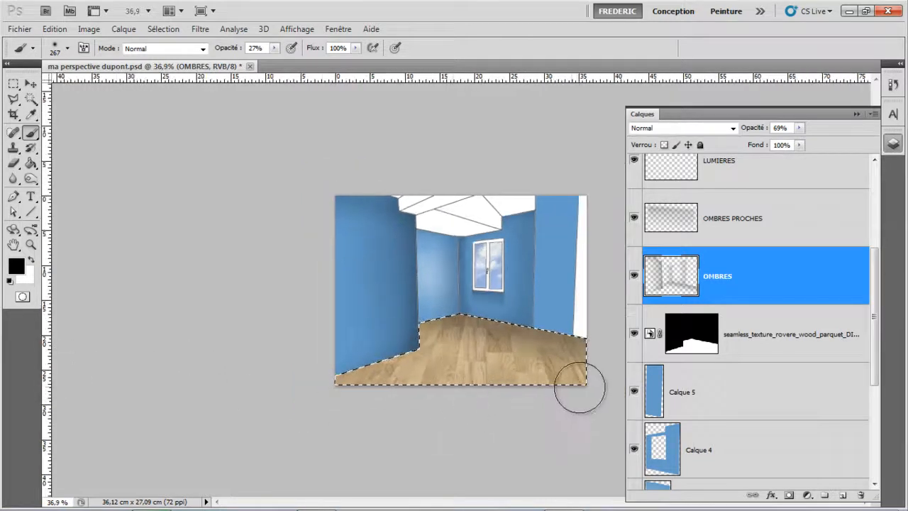
# - Deepen the shading across the selected parquet floor with a 600 px brush and clear the selection
pyautogui.press(']')
pyautogui.press(']')
pyautogui.press(']')
pyautogui.press(']')
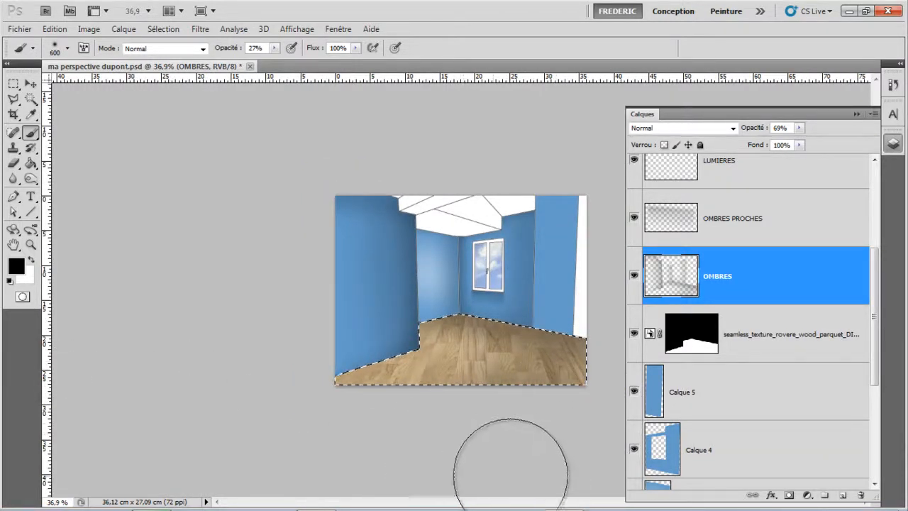
pyautogui.scroll(2, 497, 433)
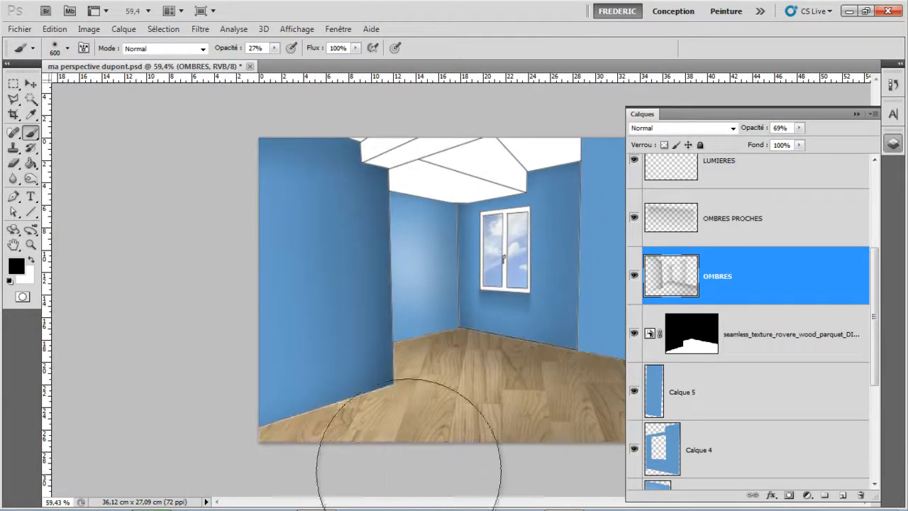
pyautogui.hotkey('ctrl', 'd')
pyautogui.hotkey('ctrl', '-')
pyautogui.hotkey('ctrl', '+')
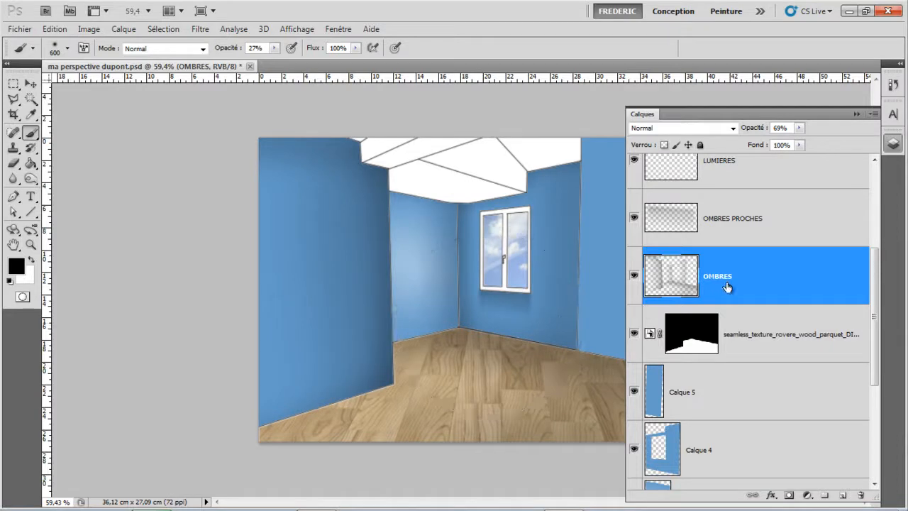
# - Add a new layer above Calque 6 and outline a polygonal light-beam selection from the window across the walls to the floor
pyautogui.moveTo(879, 276); pyautogui.dragTo(885, 188)
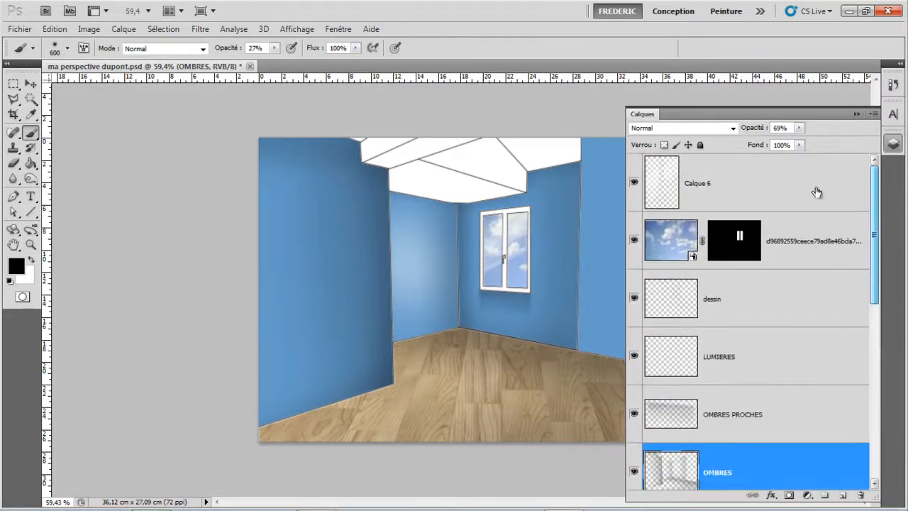
pyautogui.click(775, 197)
pyautogui.click(844, 495)
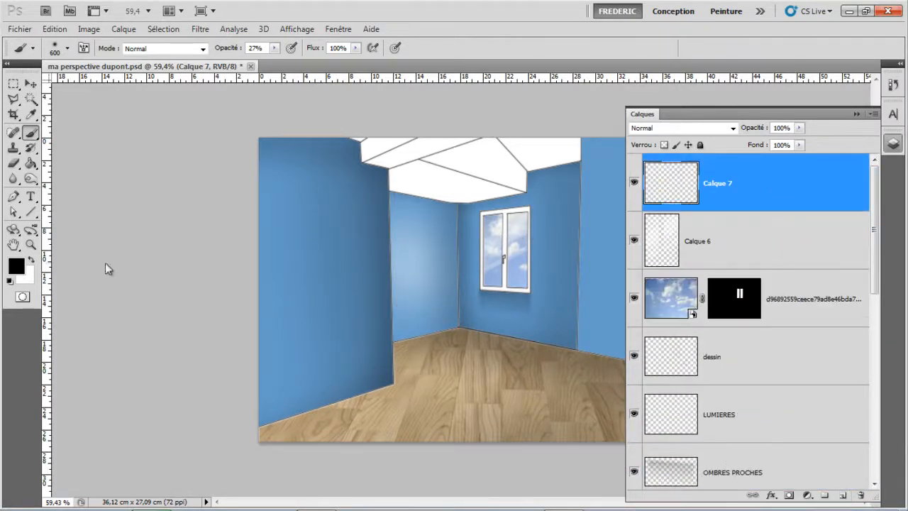
pyautogui.click(14, 100)
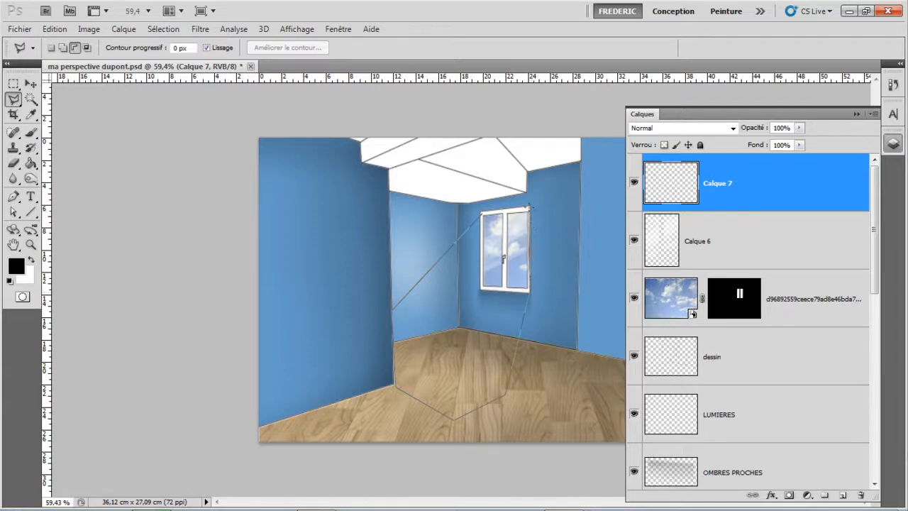
pyautogui.click(529, 207)
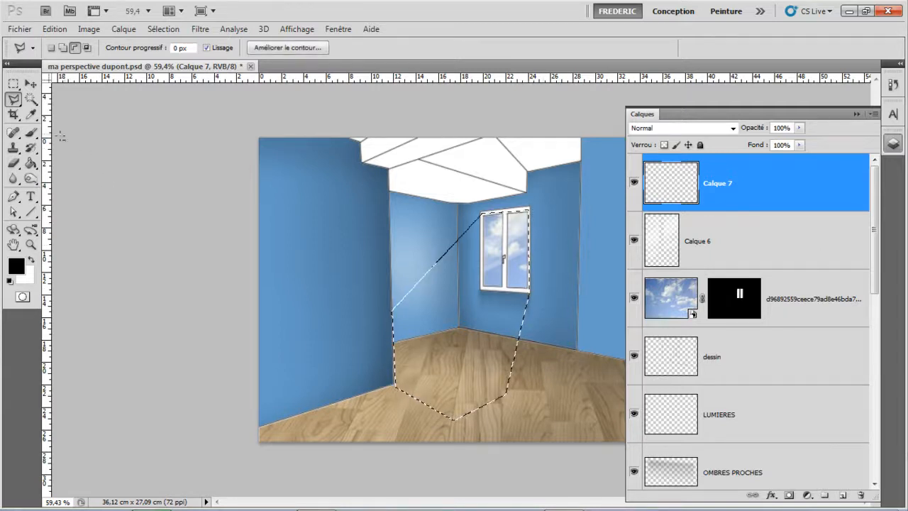
# - Paint soft white light inside the beam selection with 600 px and 300 px brushes at 27% opacity, and clear the selection
pyautogui.click(31, 133)
pyautogui.click(31, 260)
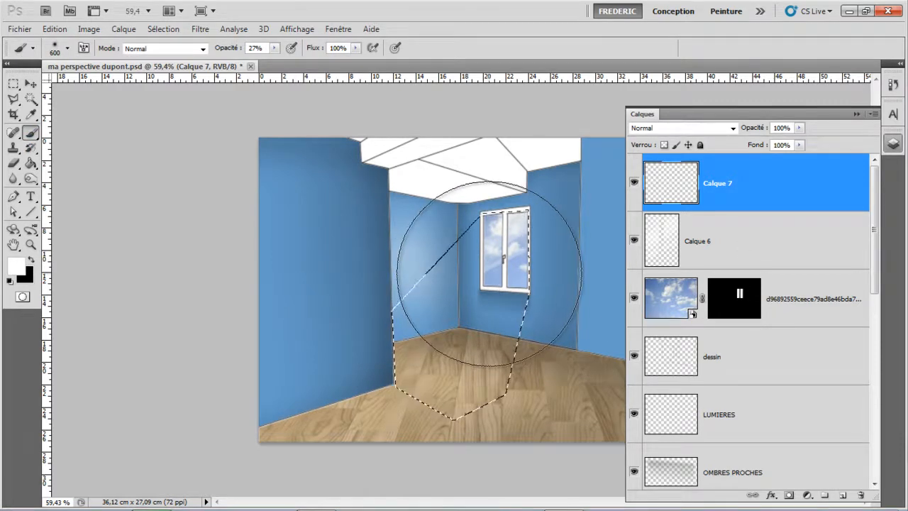
pyautogui.moveTo(487, 275)
pyautogui.mouseDown()
pyautogui.moveTo(476, 274)
pyautogui.moveTo(519, 300)
pyautogui.mouseUp()
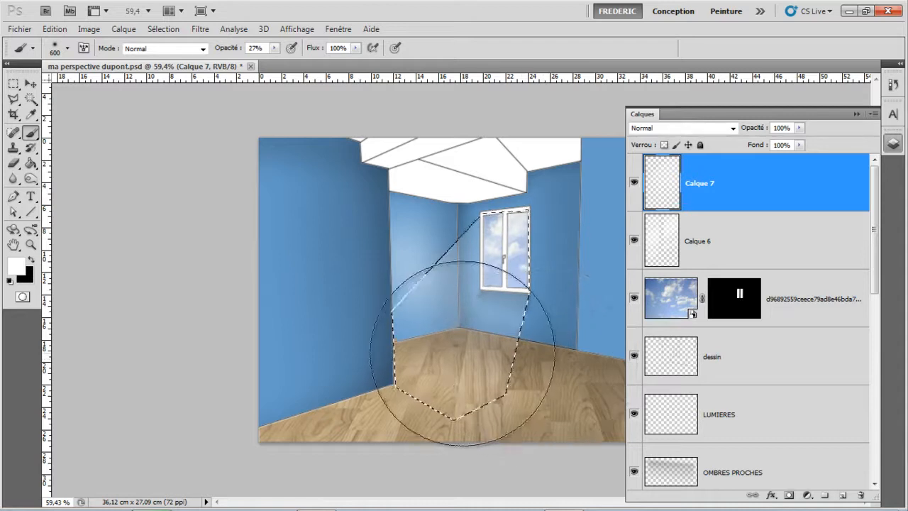
pyautogui.press(']')
pyautogui.press('[')
pyautogui.press('[')
pyautogui.press('[')
pyautogui.press('[')
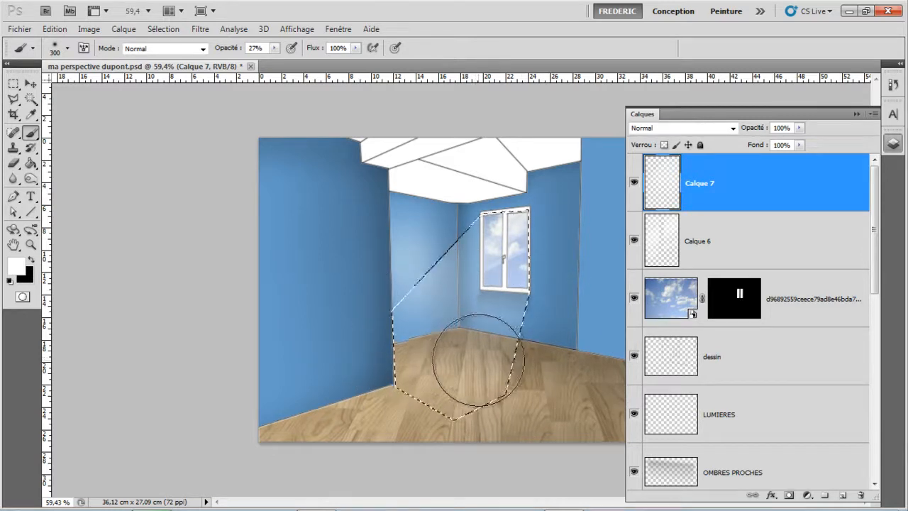
pyautogui.hotkey('ctrl', 'd')
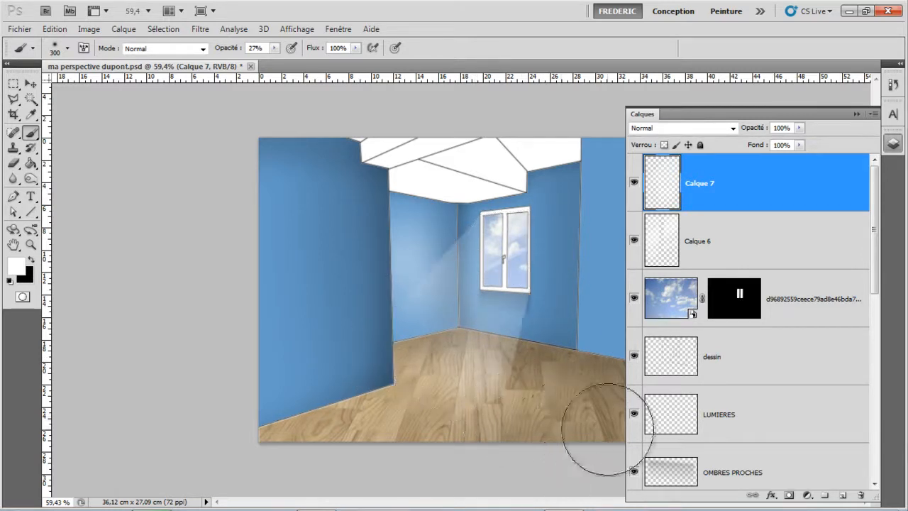
# - Soften the light beam on Calque 7 with a Gaussian blur (Flou gaussien) of 6.6 pixels radius
pyautogui.scroll(3, 489, 312)
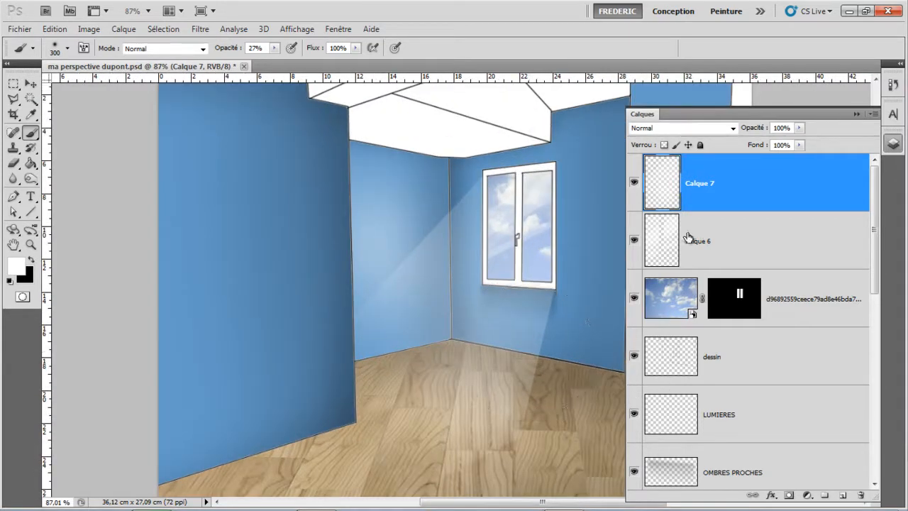
pyautogui.click(200, 29)
pyautogui.moveTo(279, 155)
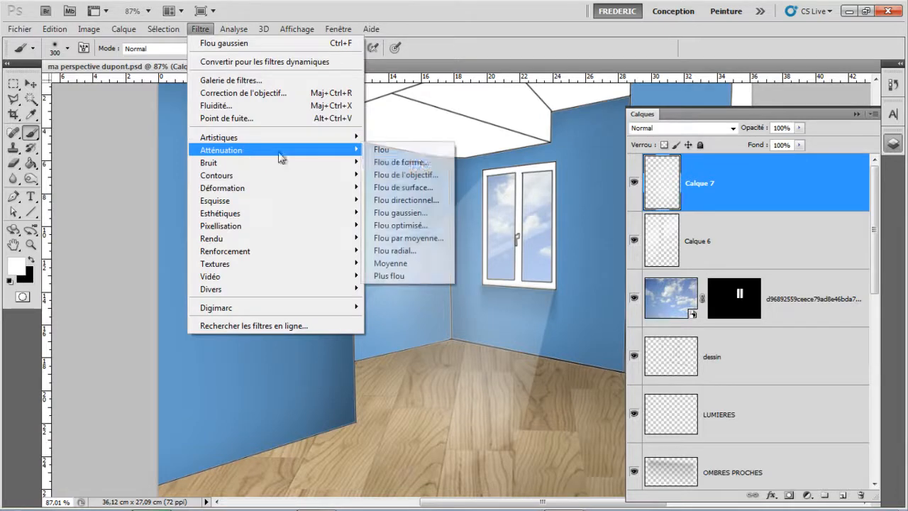
pyautogui.click(416, 216)
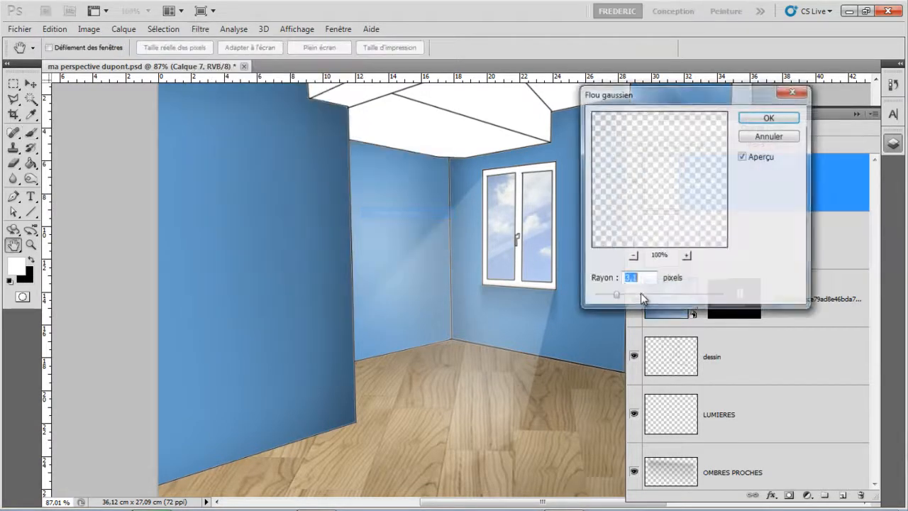
pyautogui.moveTo(644, 298); pyautogui.dragTo(636, 301)
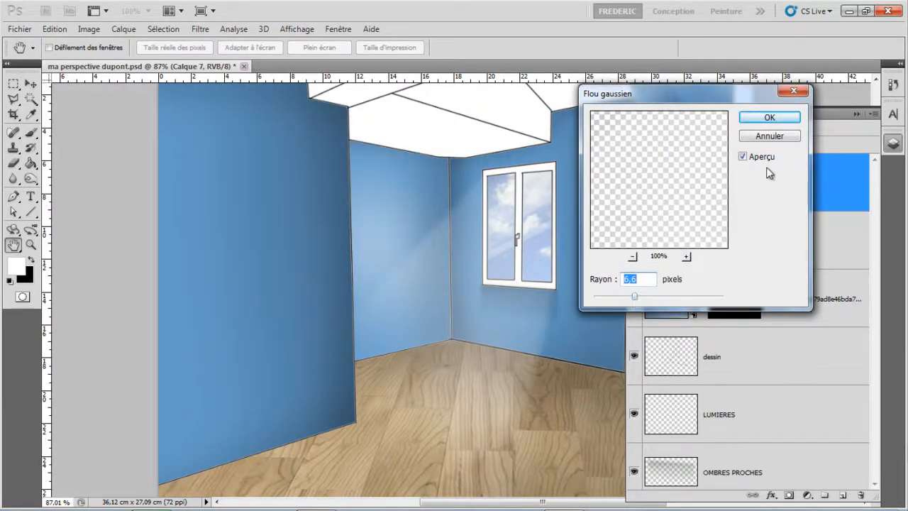
pyautogui.click(769, 117)
pyautogui.press('b')
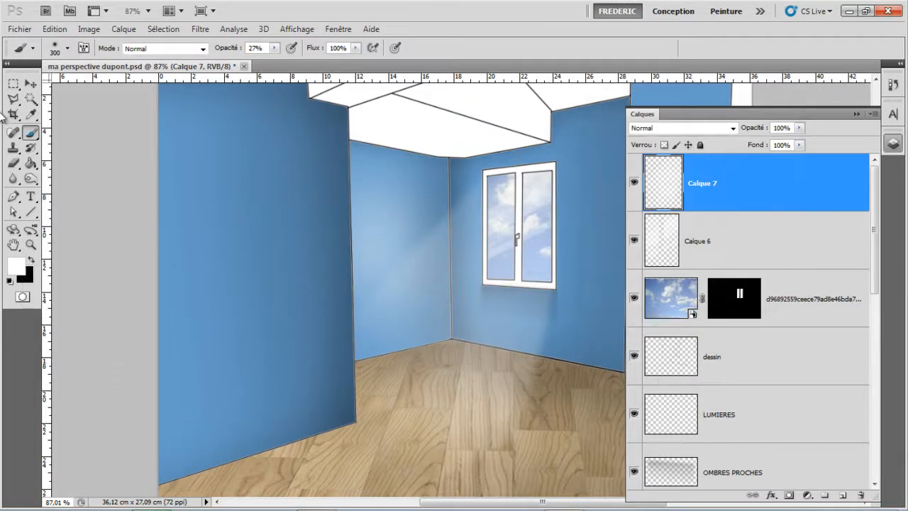
# - Set the blend mode of the light-beam layer Calque 7 to Incrustation and deselect the layer
pyautogui.click(31, 84)
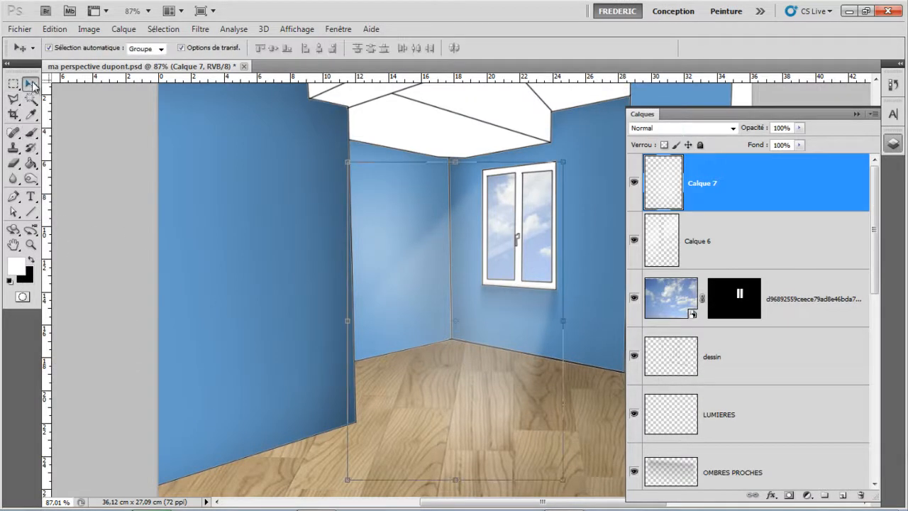
pyautogui.click(727, 127)
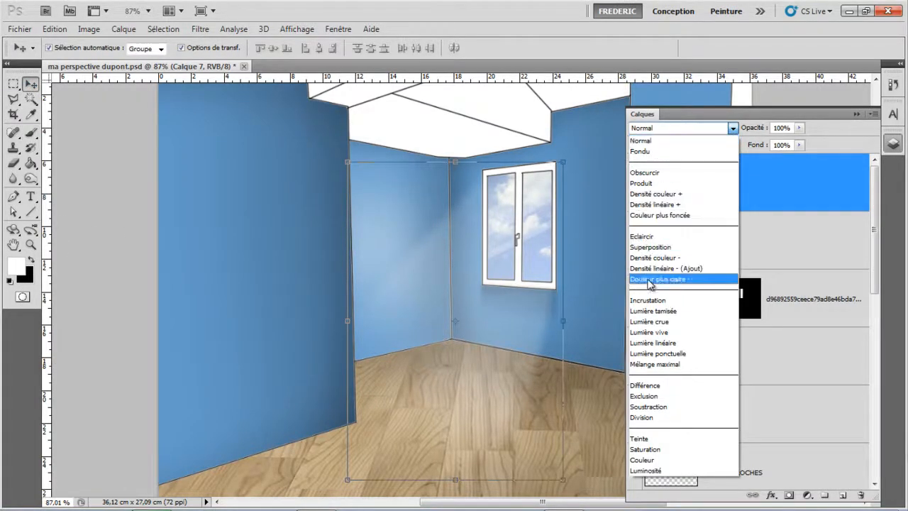
pyautogui.click(653, 301)
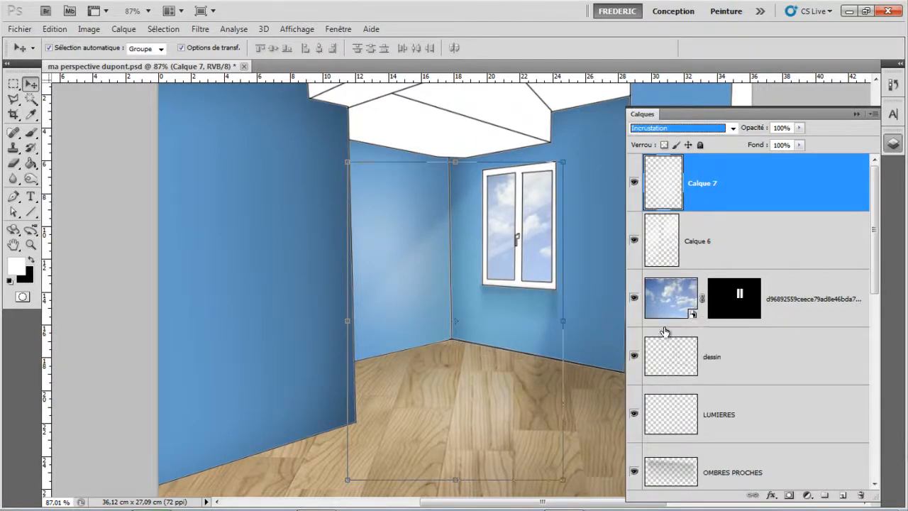
pyautogui.click(121, 224)
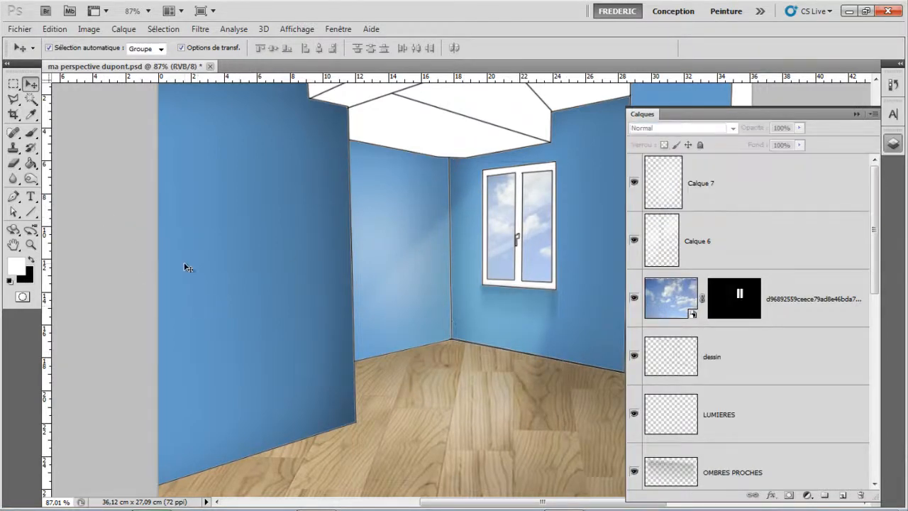
pyautogui.scroll(-2, 171, 255)
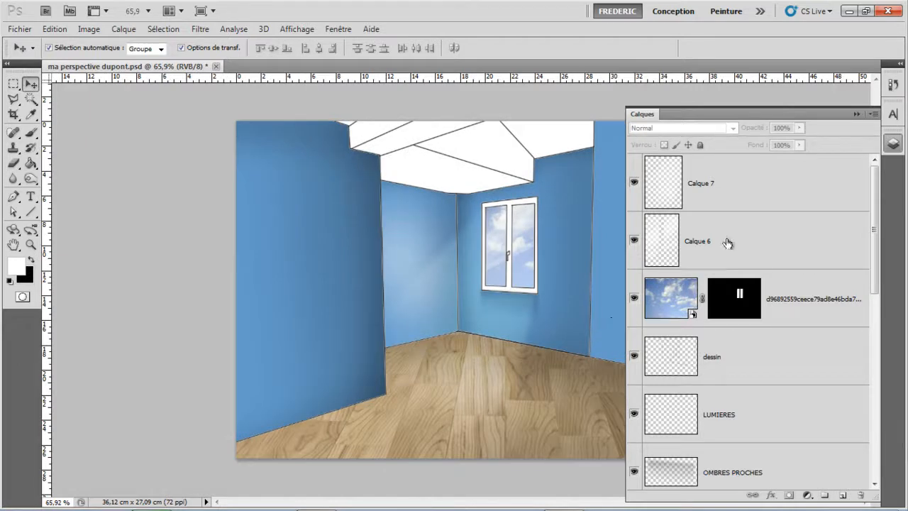
# - Check the effect of Calque 7 by toggling its visibility, and rename the layer RAYON DE LUMIERE
pyautogui.click(669, 239)
pyautogui.click(670, 193)
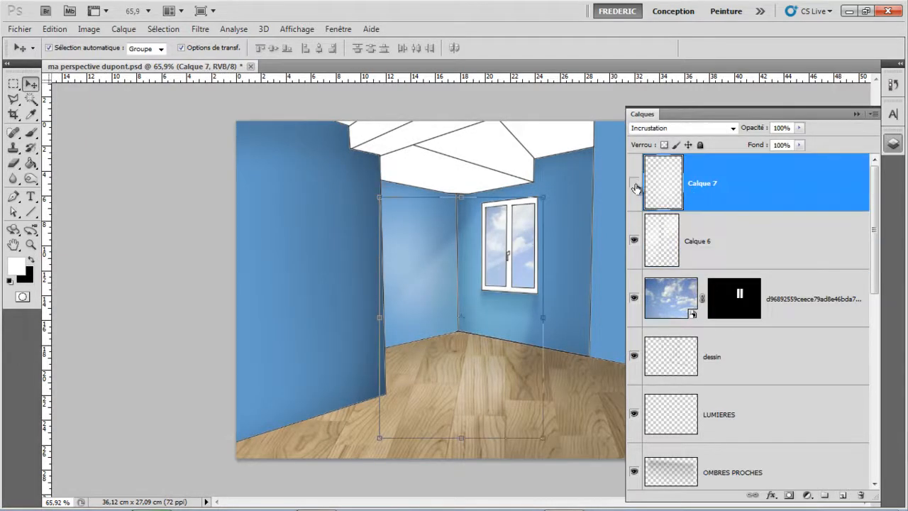
pyautogui.click(635, 186)
pyautogui.doubleClick(713, 183)
pyautogui.write('RAYON DE LUMIERE')
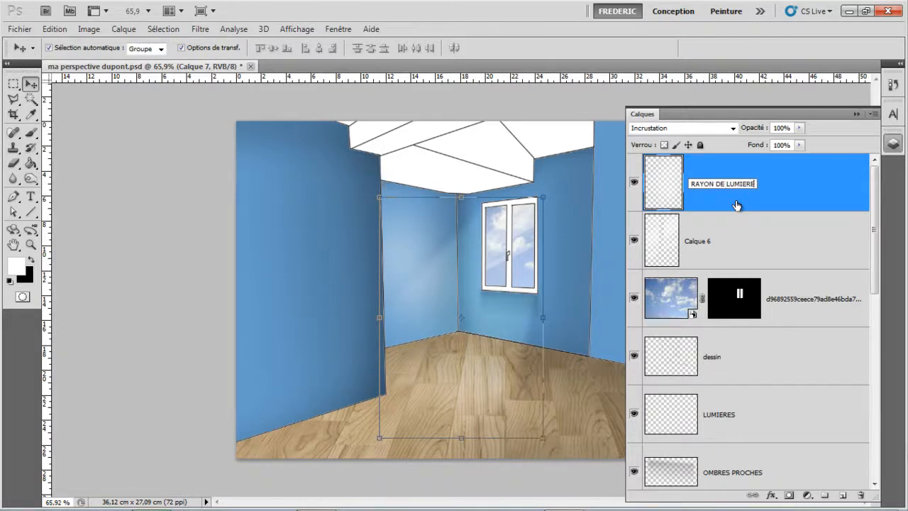
pyautogui.press('Return')
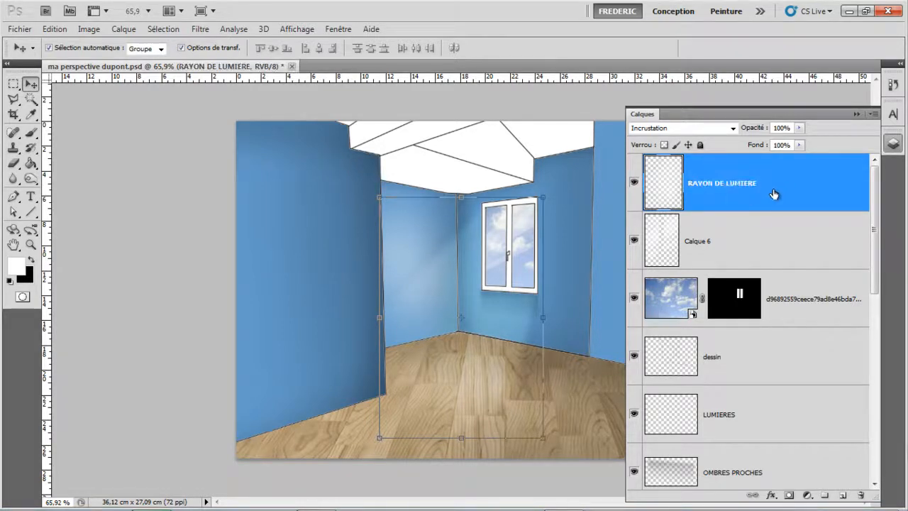
# - Duplicate the RAYON DE LUMIERE layer as RAYON DE LUMIERE copie to strengthen the light beam, and deselect it
pyautogui.rightClick(773, 194)
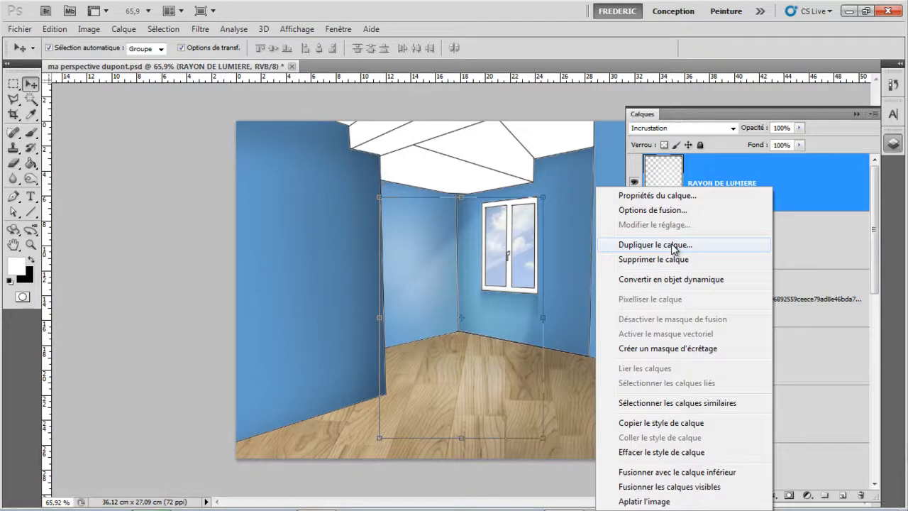
pyautogui.click(672, 245)
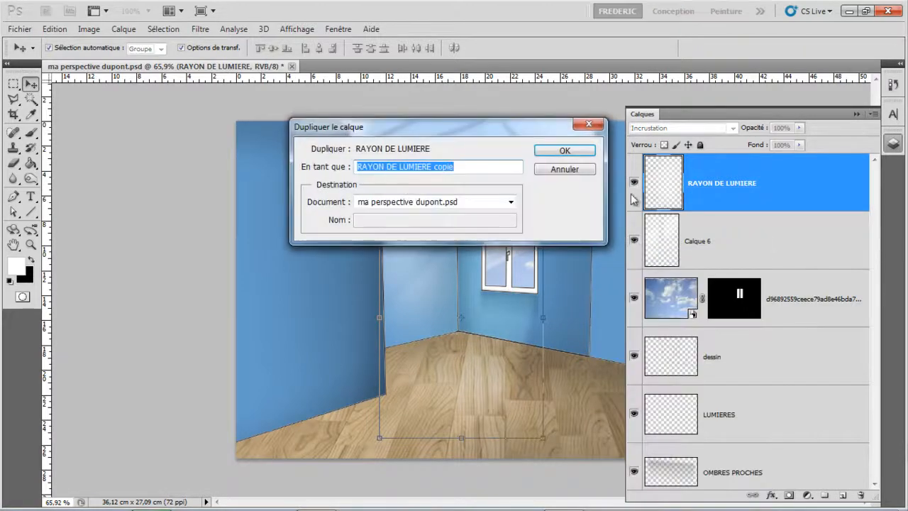
pyautogui.click(573, 151)
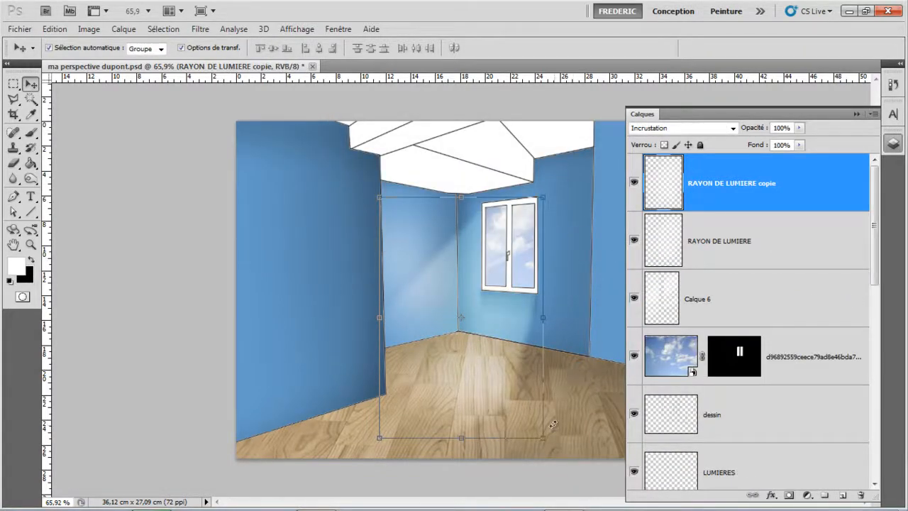
pyautogui.click(168, 373)
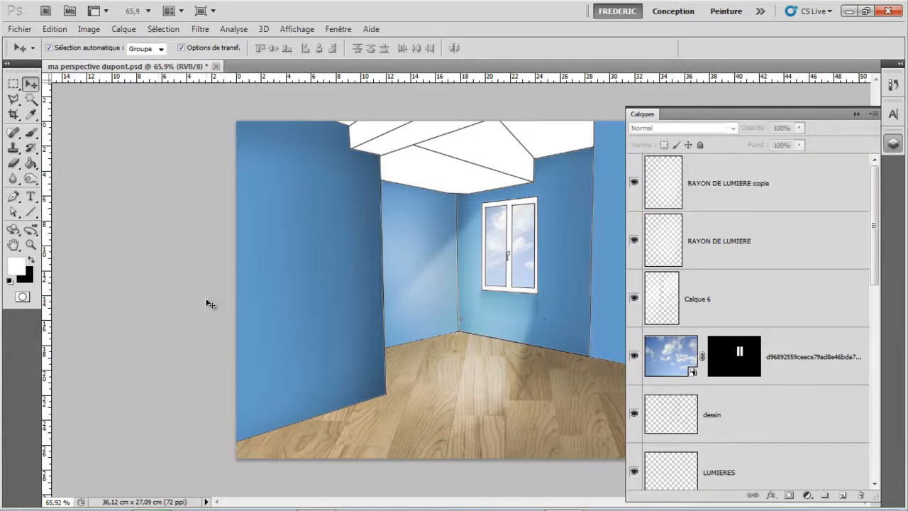
pyautogui.scroll(-3, 210, 304)
pyautogui.scroll(5, 555, 355)
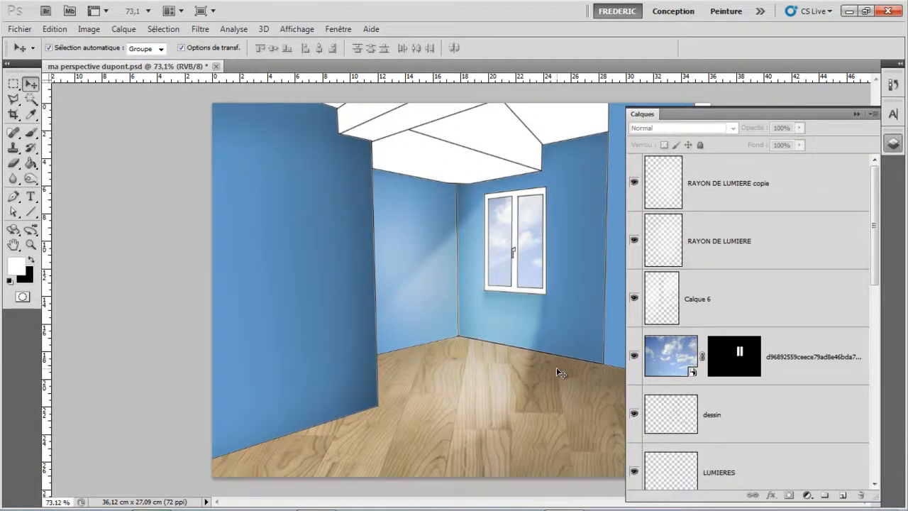
pyautogui.scroll(-2, 560, 372)
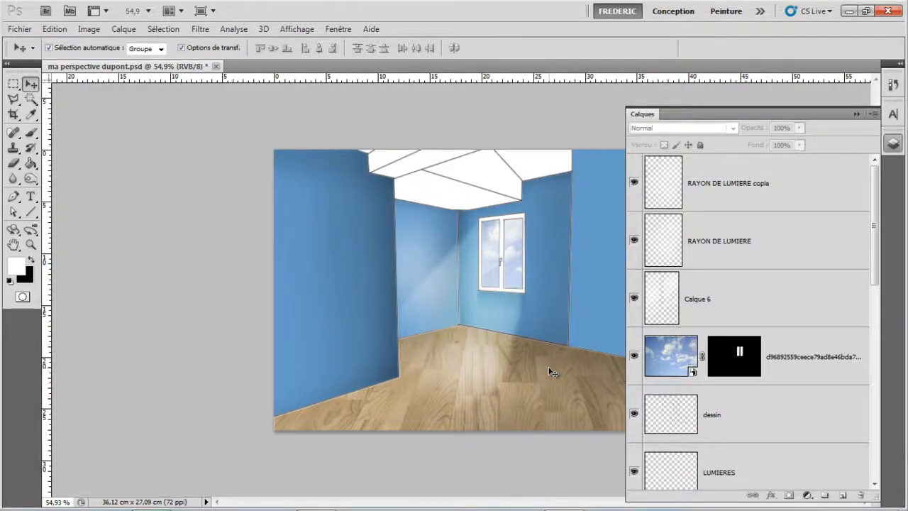
pyautogui.moveTo(874, 244); pyautogui.dragTo(858, 264)
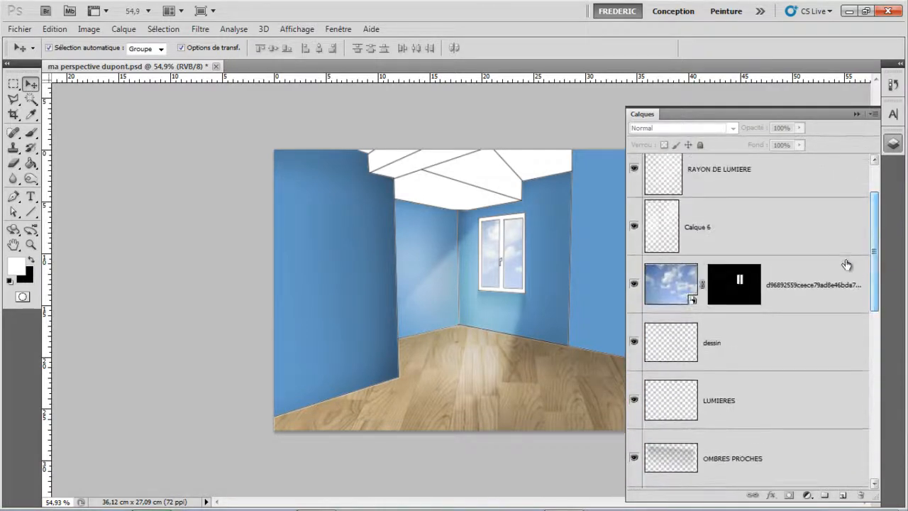